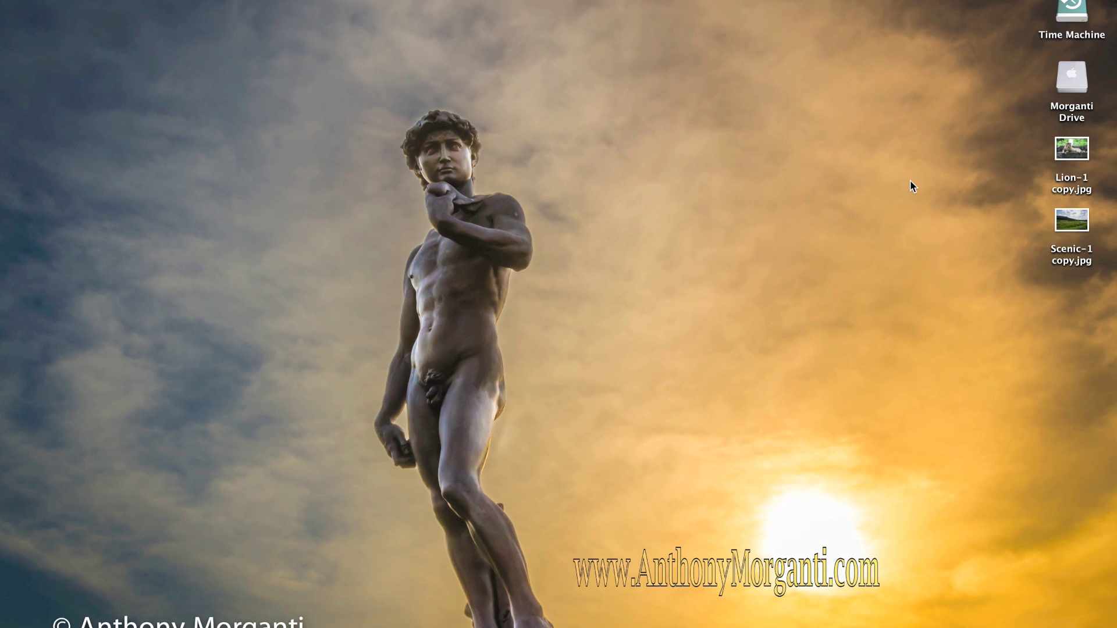
- Launch Photoshop Elements 11 and enter the Photo Editor from the welcome screen
mouse_move(709, 625)
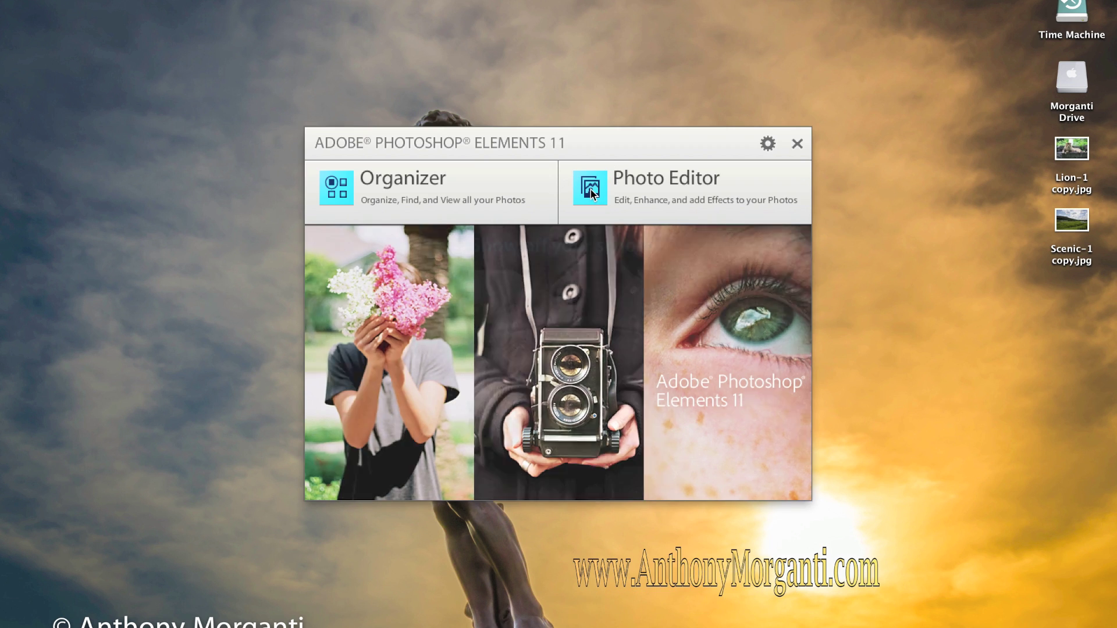
click(591, 190)
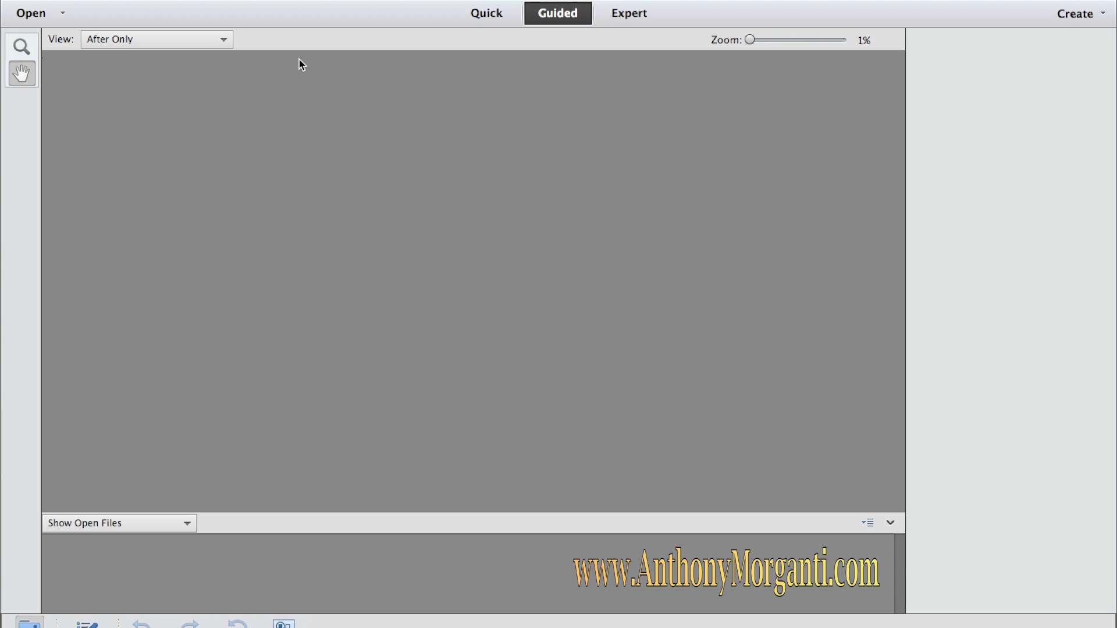
- Open Scenic-1 copy.jpg and Lion-1 copy.jpg together, then switch to Quick mode
click(48, 16)
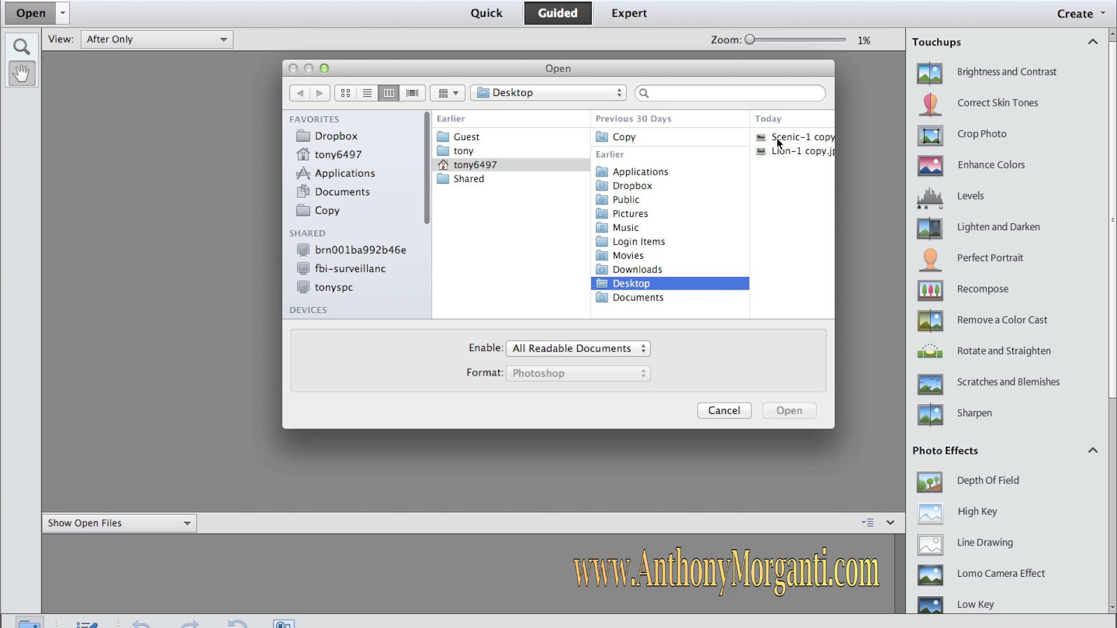
click(776, 138)
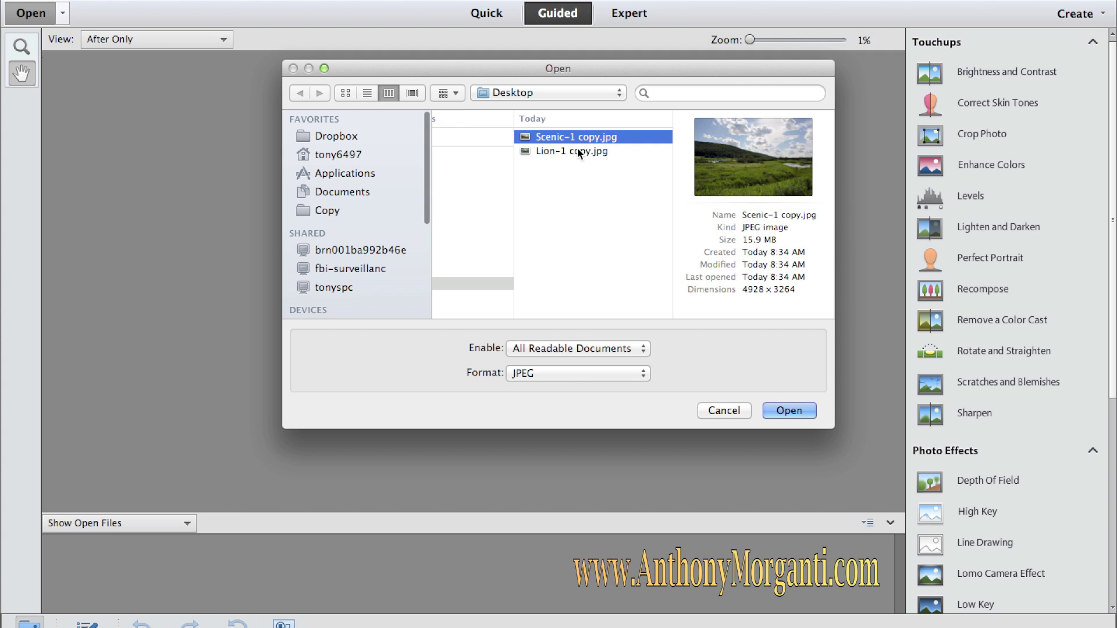
shift+click(577, 151)
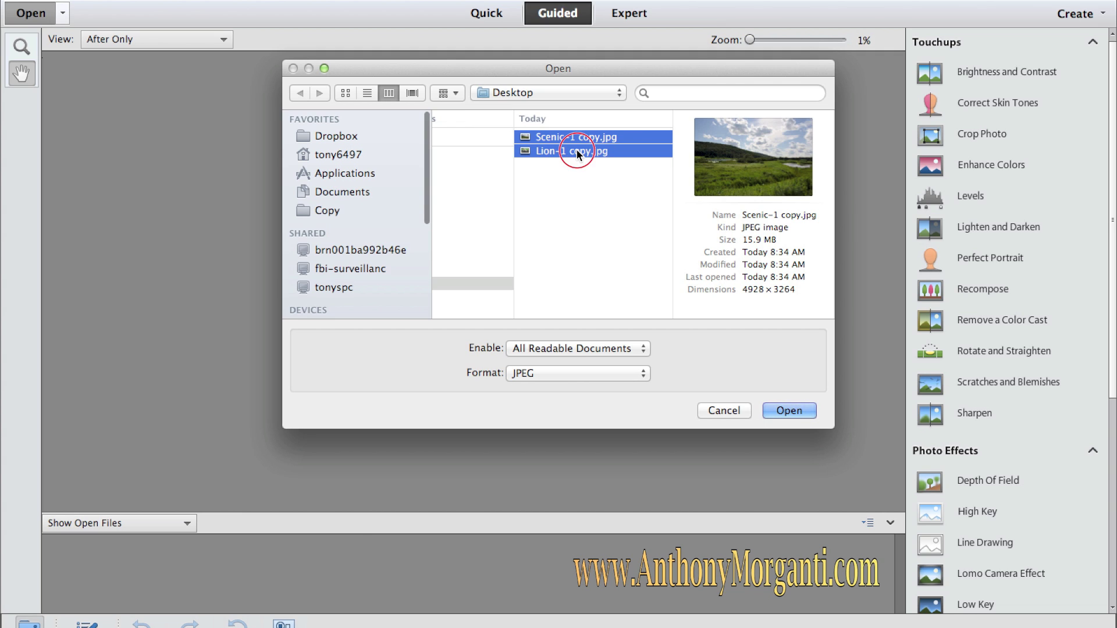
click(790, 410)
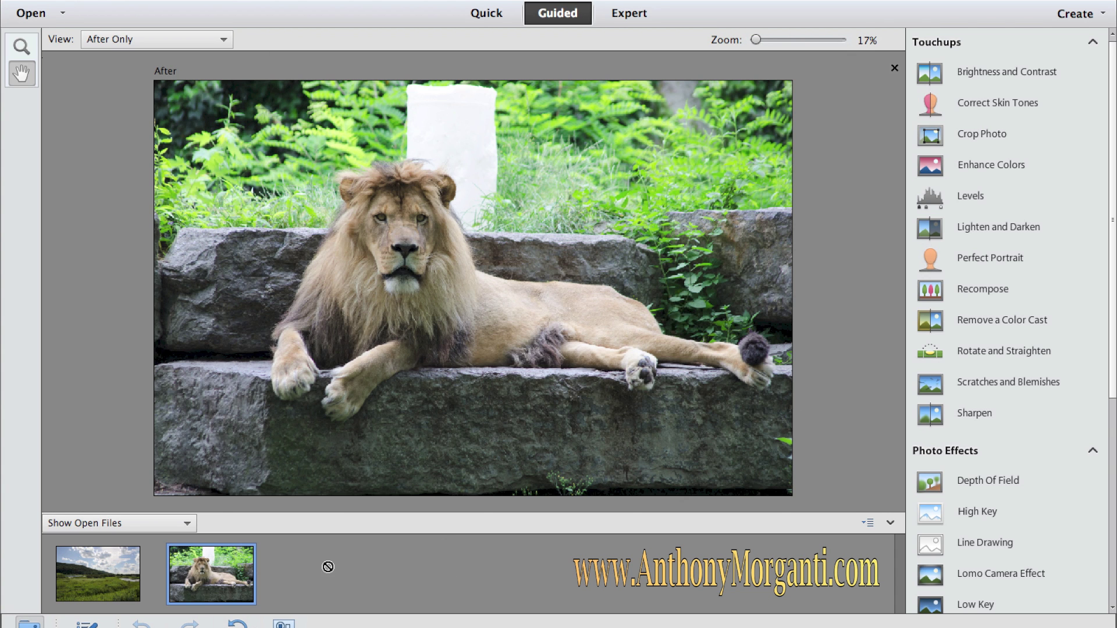
click(486, 13)
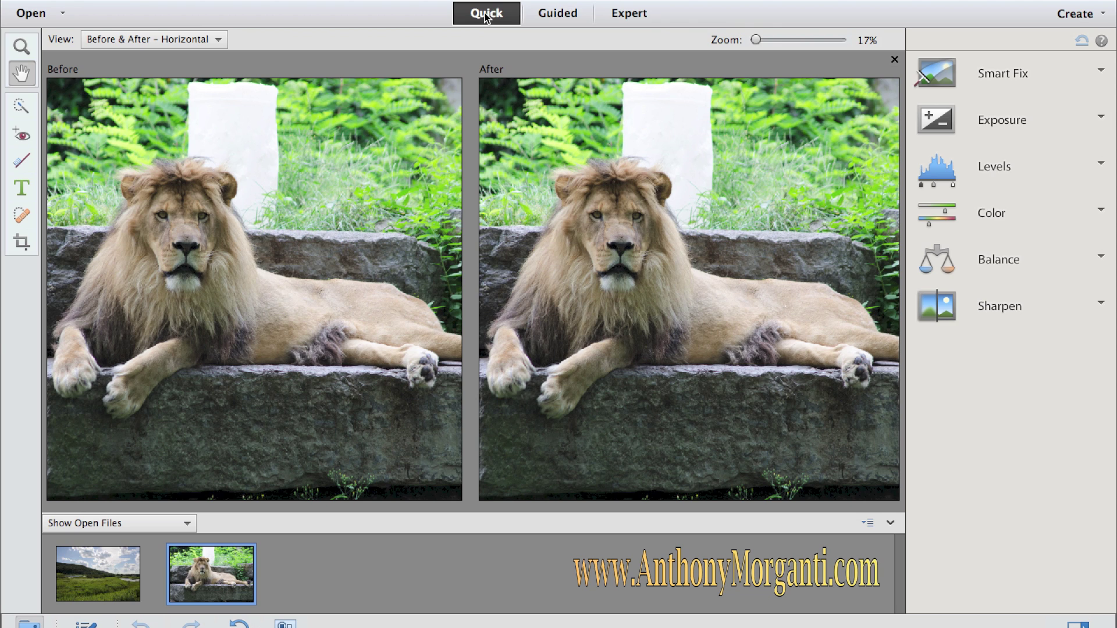
- Switch to Expert mode and back to Quick mode to show the lion's Before & After view
click(630, 16)
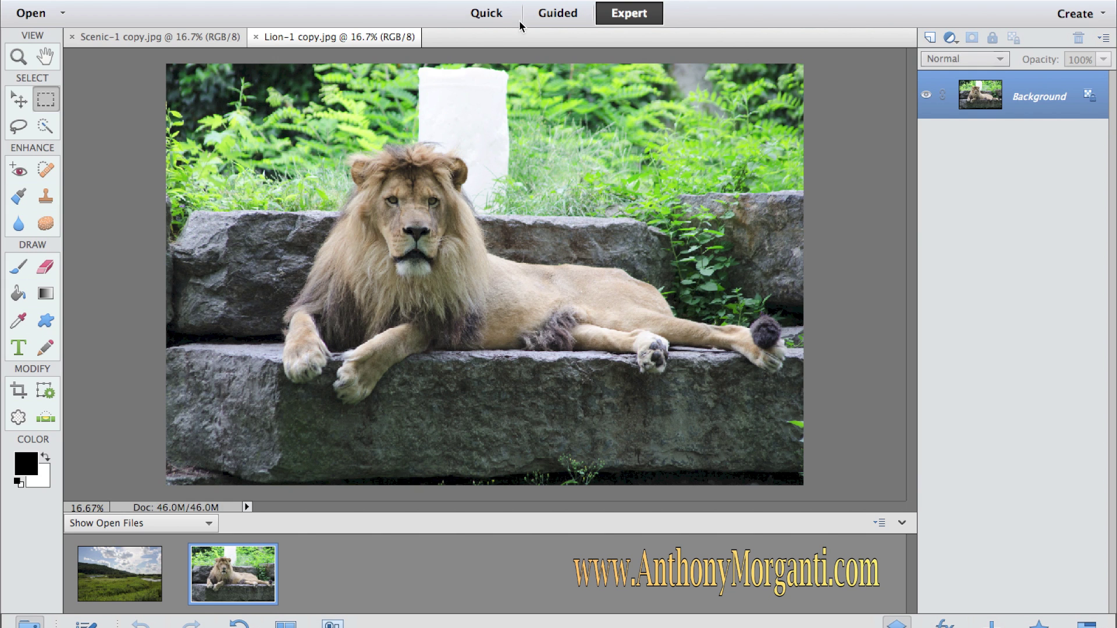
click(497, 17)
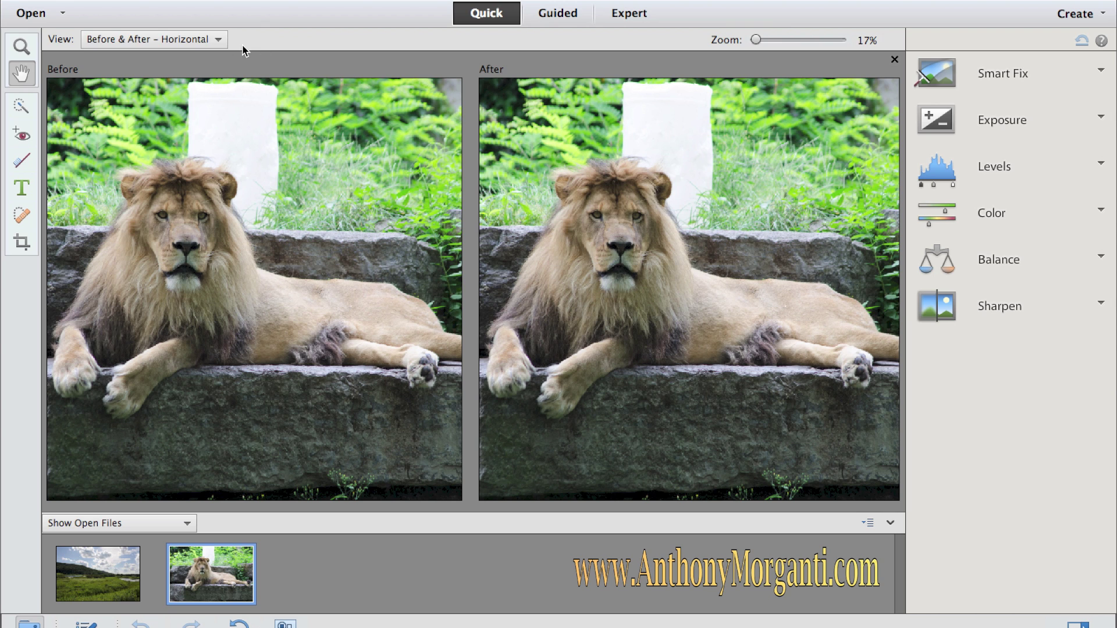
click(209, 39)
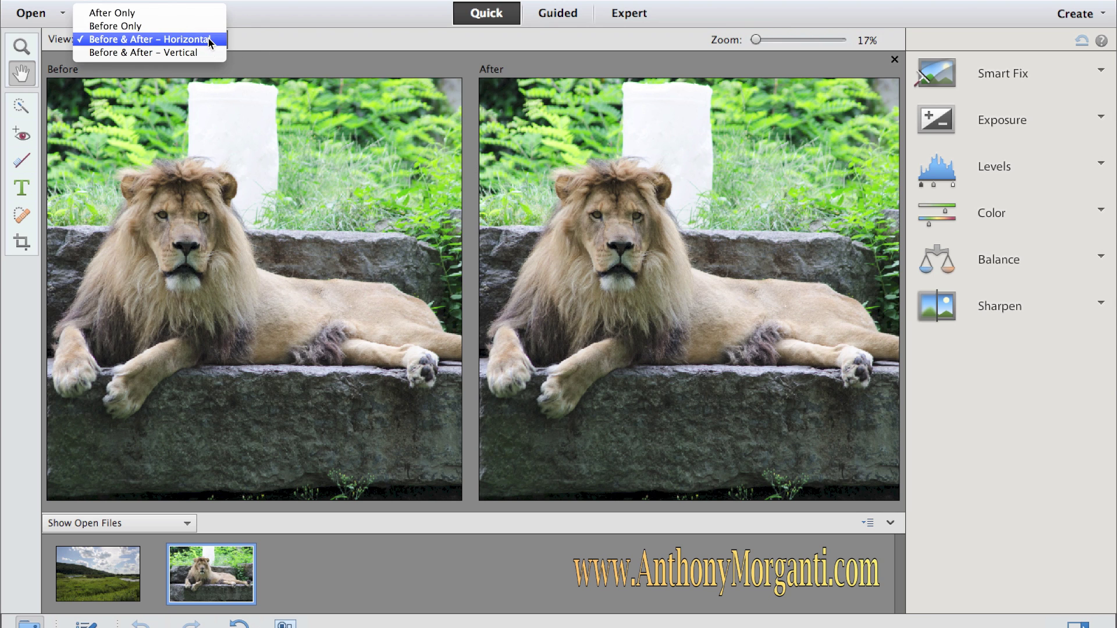
click(159, 13)
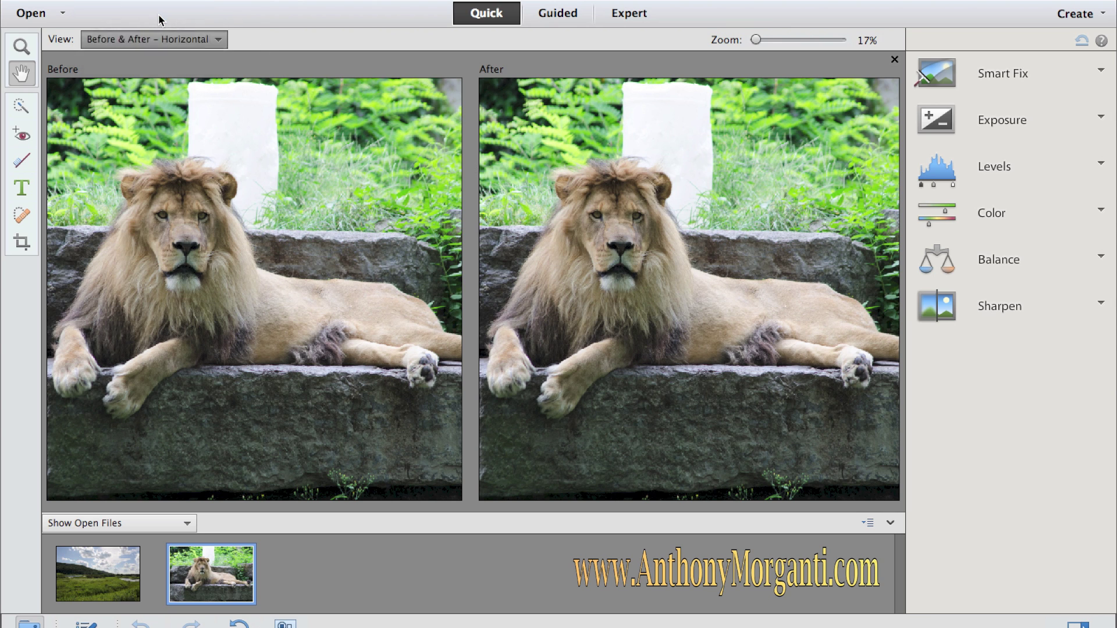
click(197, 42)
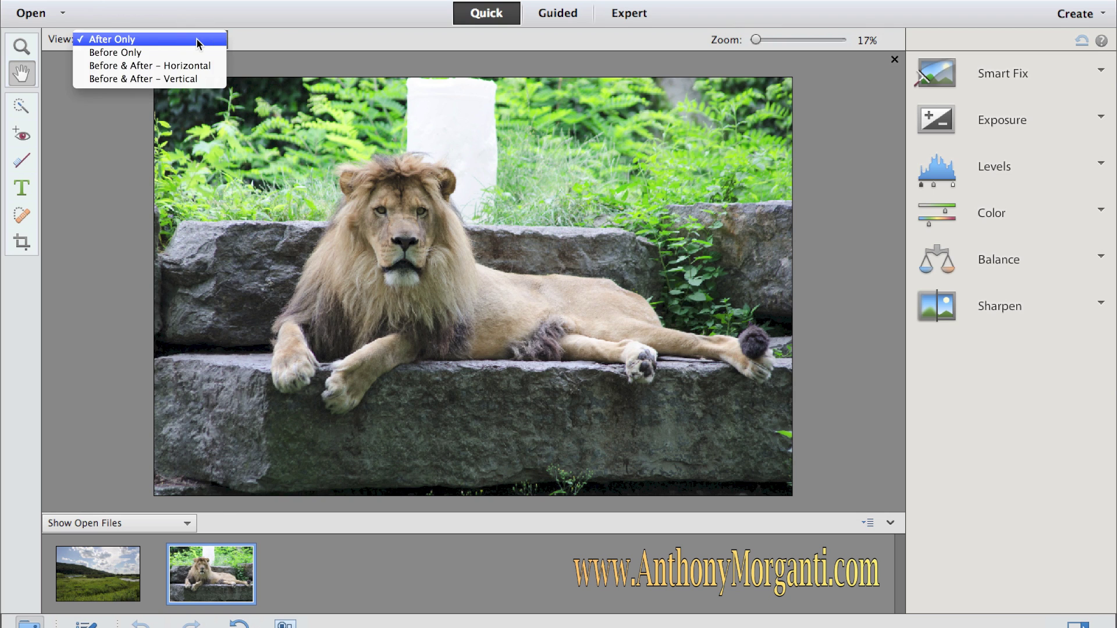
click(198, 78)
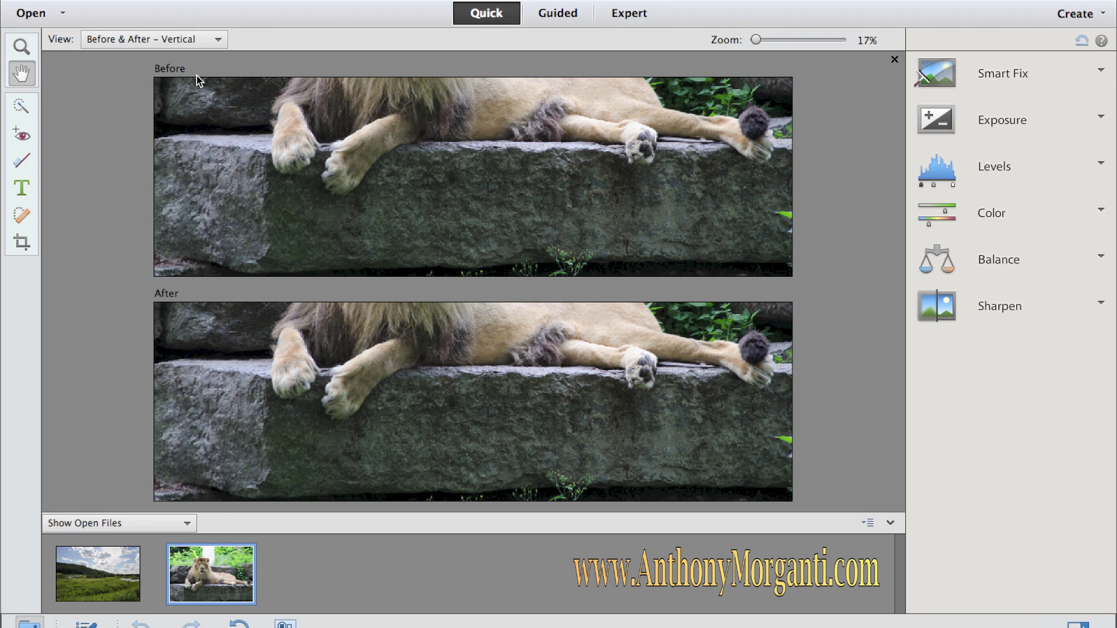
click(205, 41)
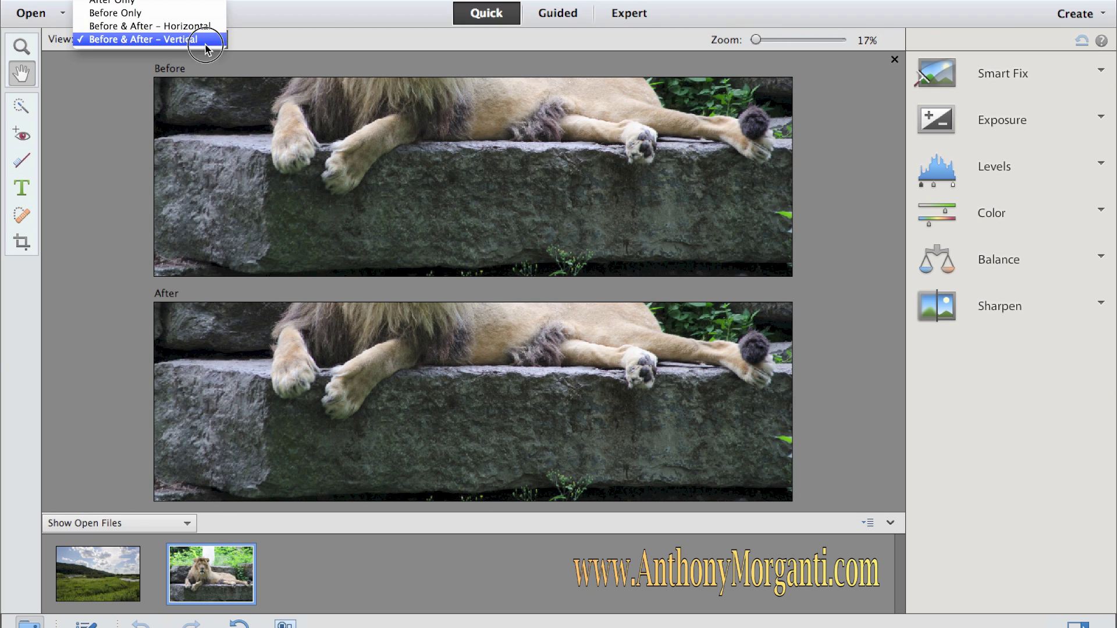
click(177, 15)
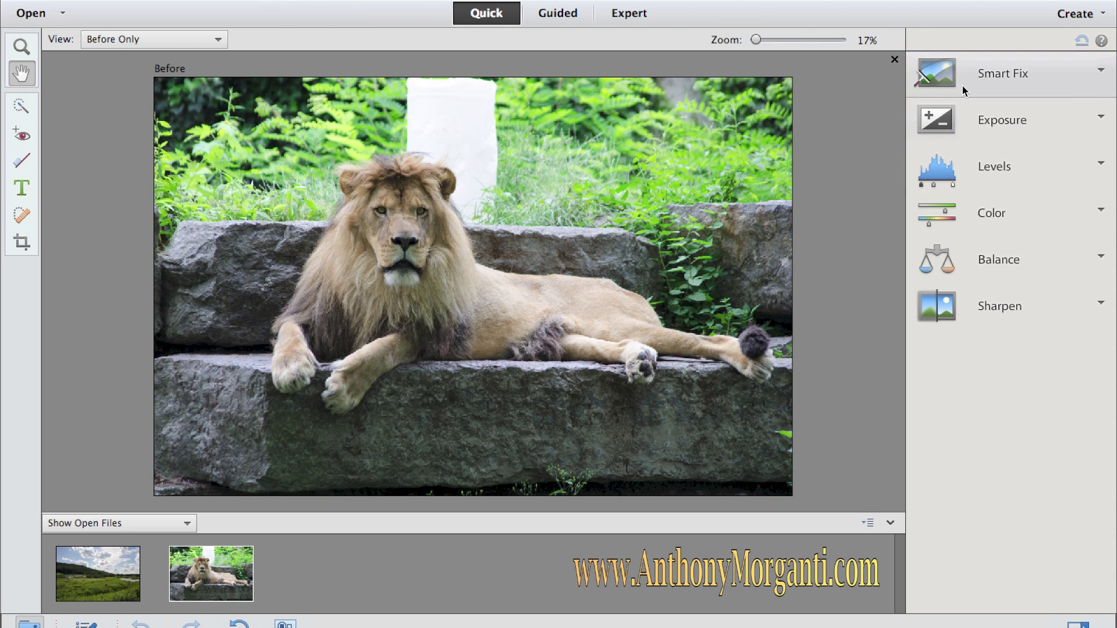
click(194, 38)
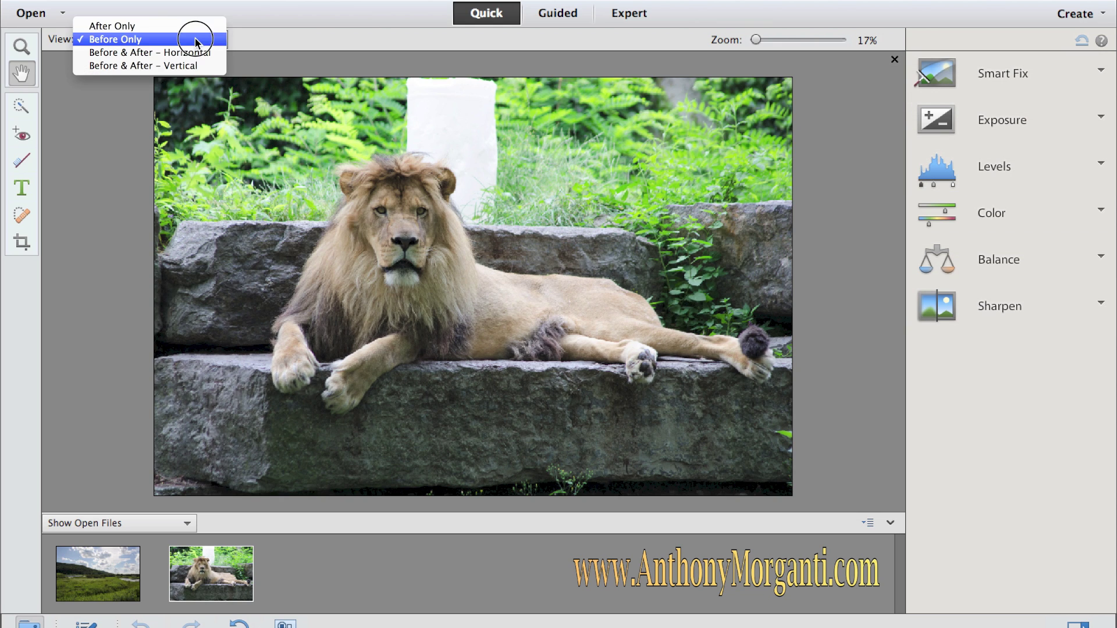
click(164, 54)
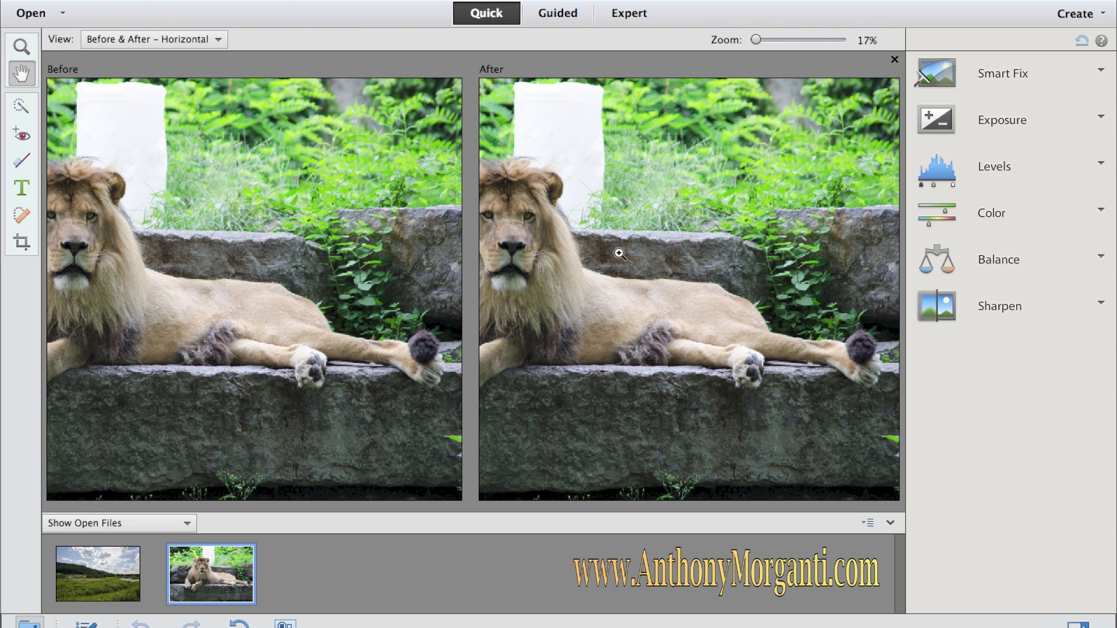
key(ctrl+minus)
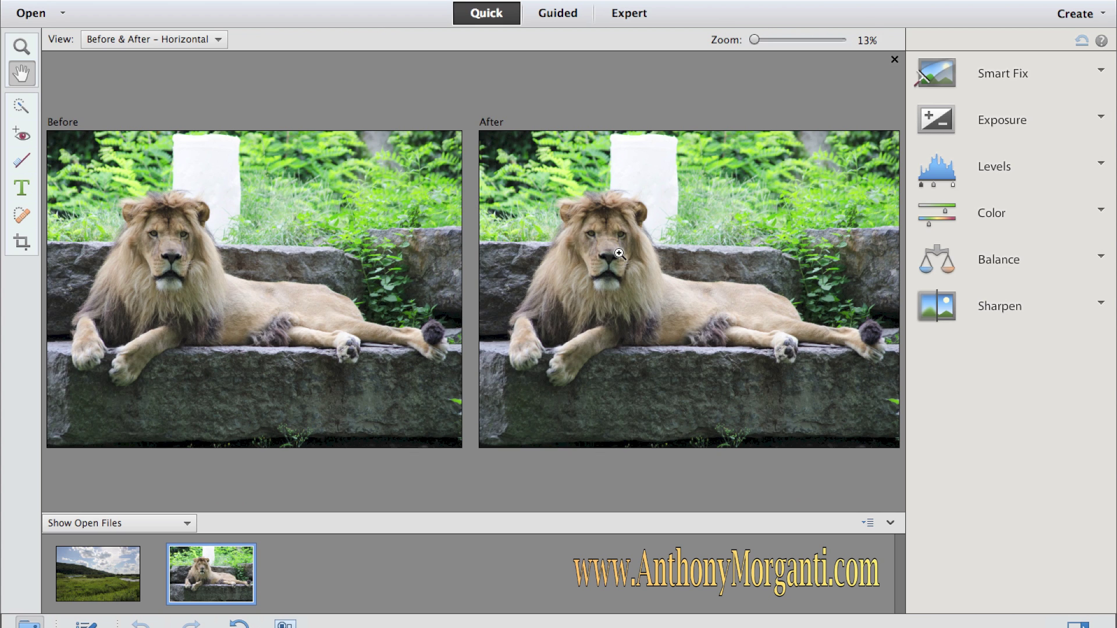
key(ctrl+minus)
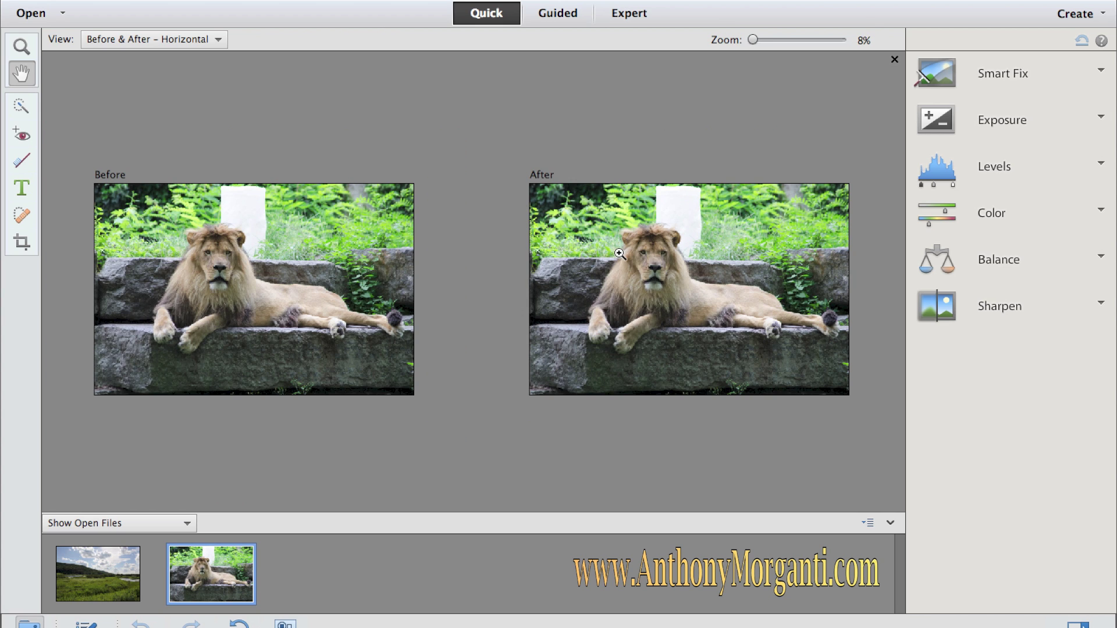
key(ctrl+plus)
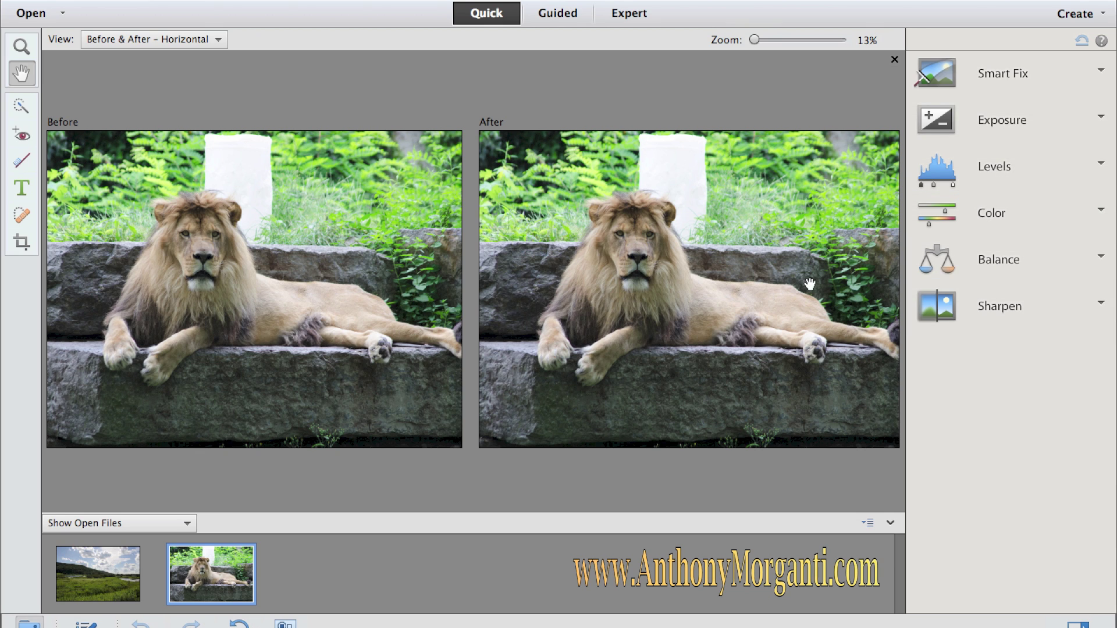
click(1101, 72)
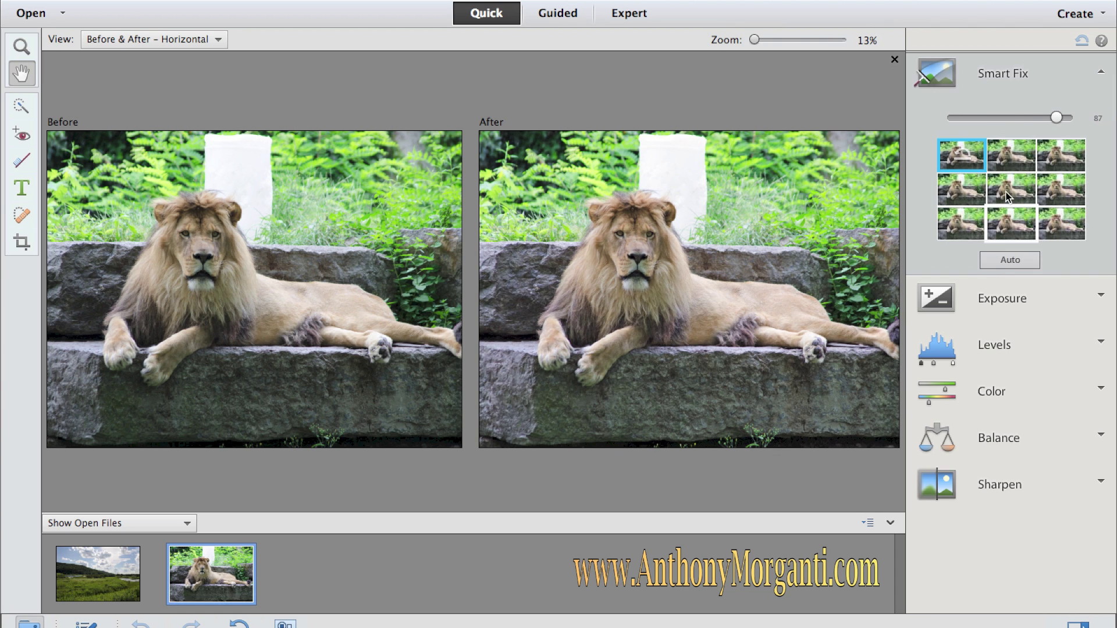
click(1021, 260)
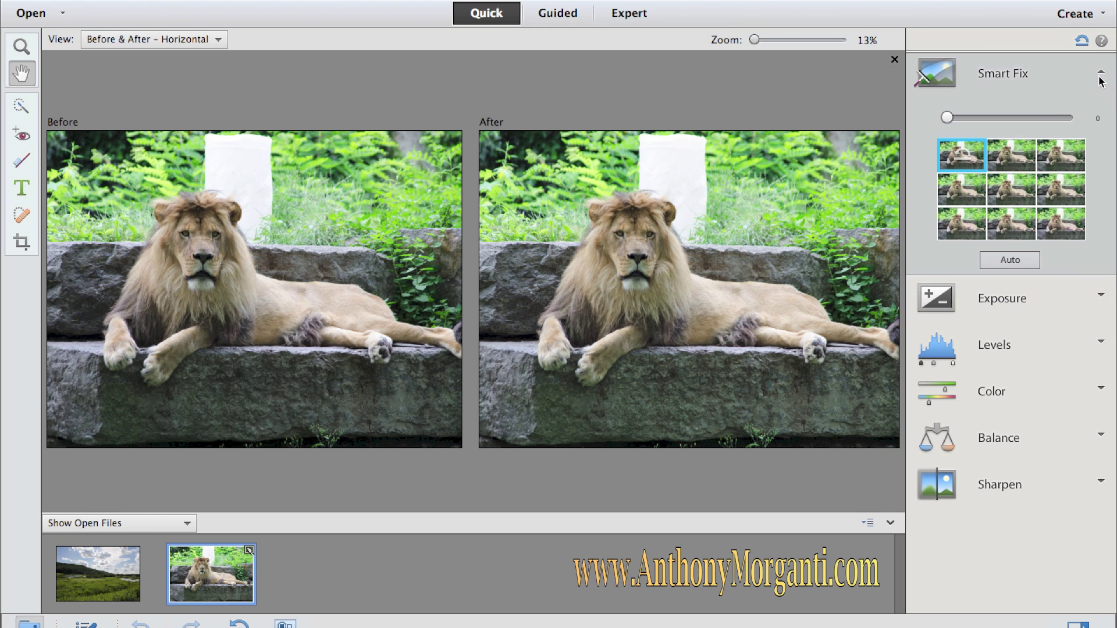
click(1082, 42)
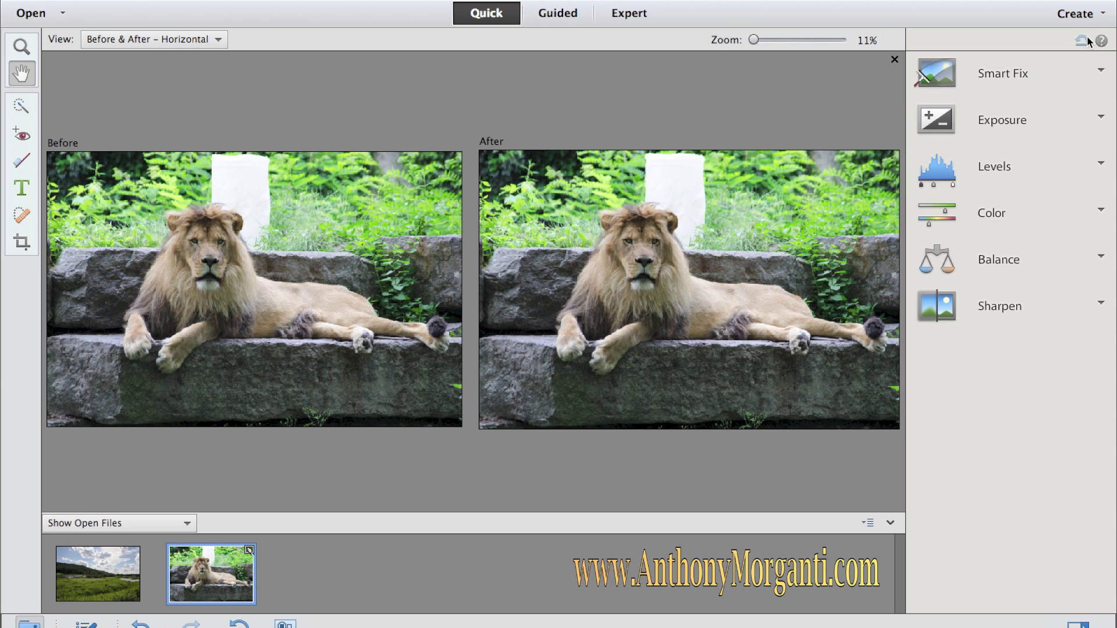
click(1095, 119)
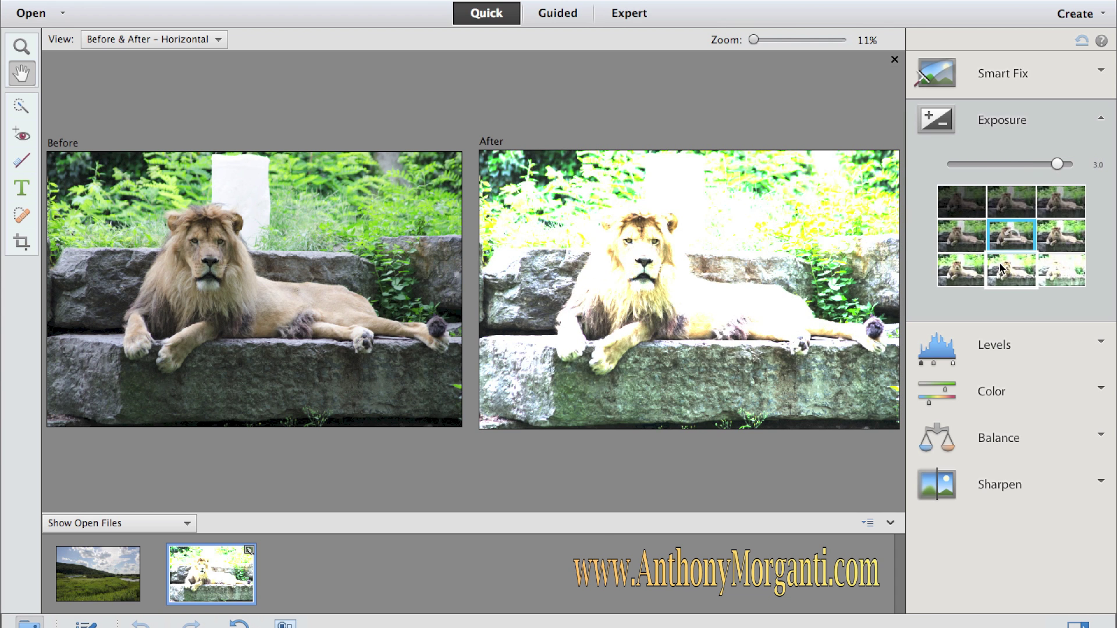
click(981, 235)
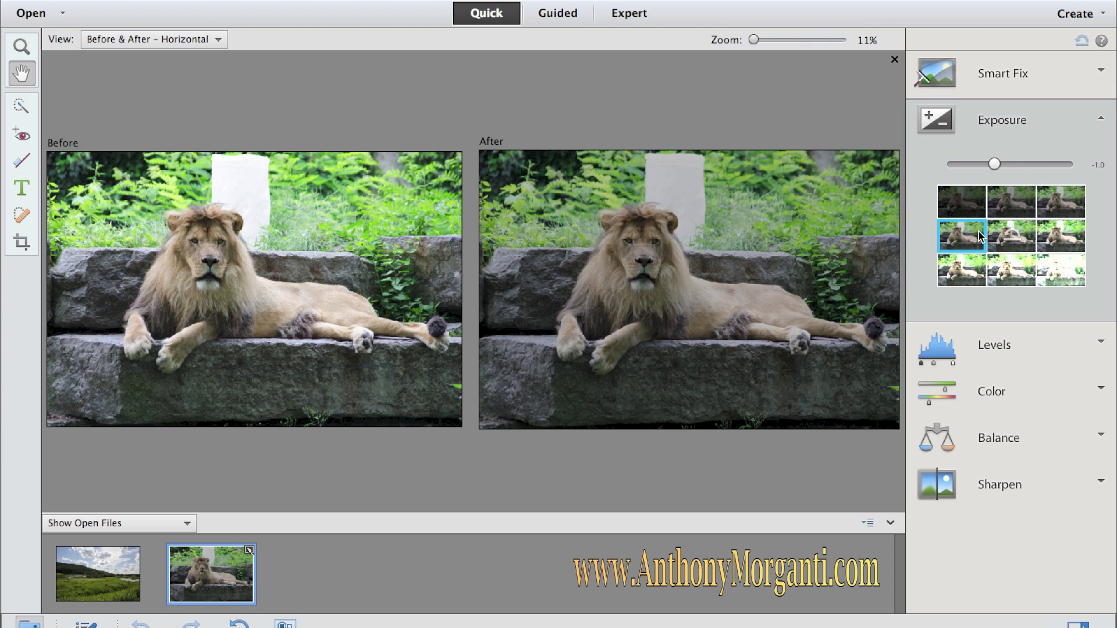
drag(996, 166, 1018, 164)
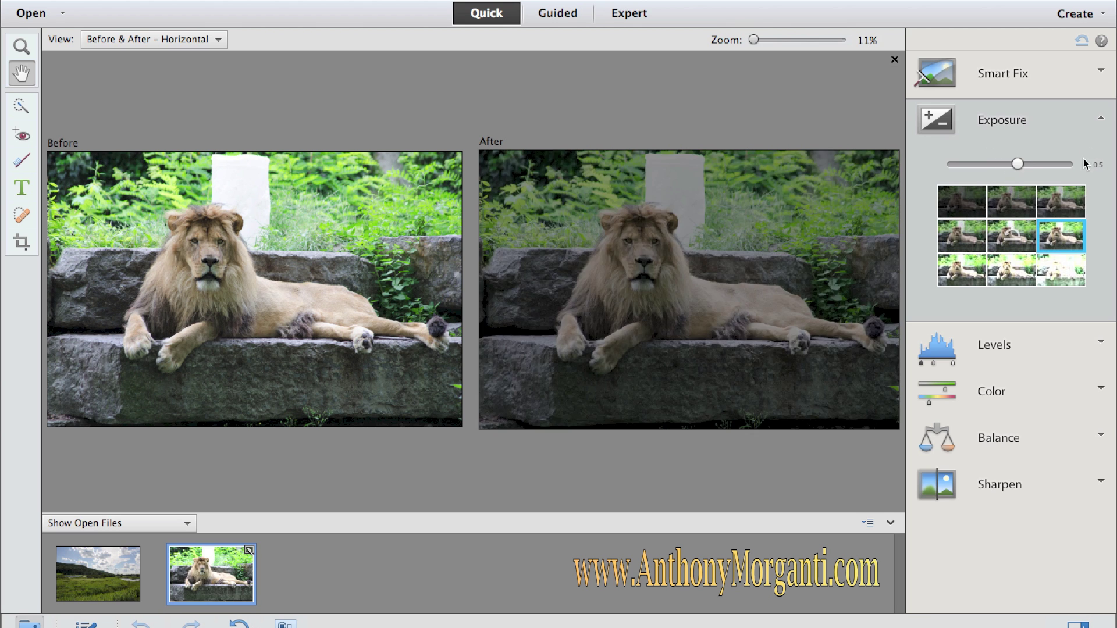
click(1099, 119)
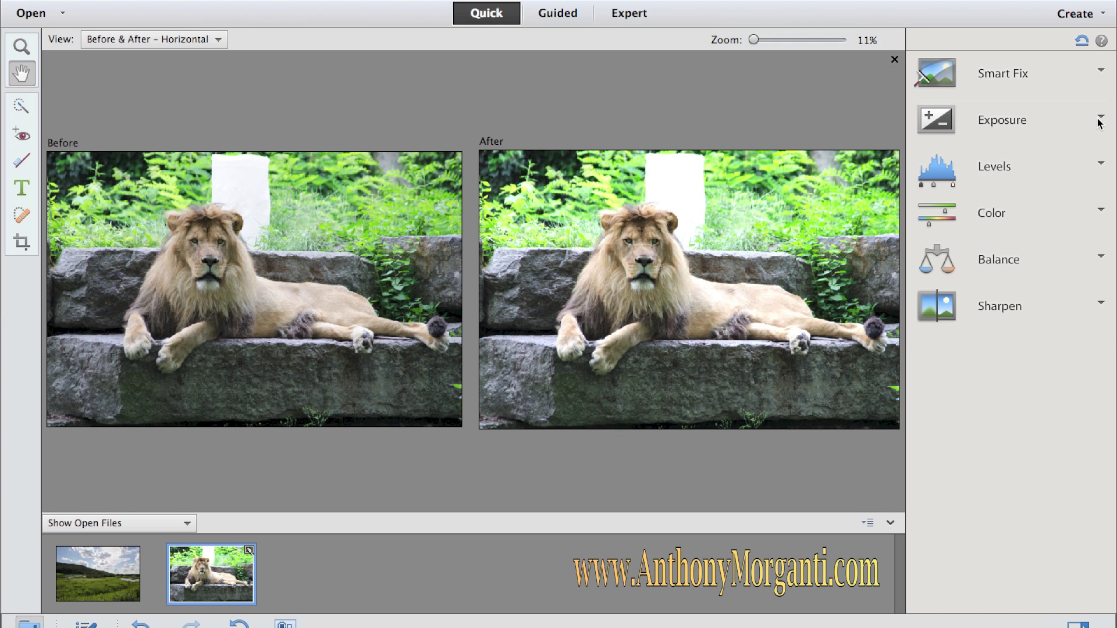
click(992, 172)
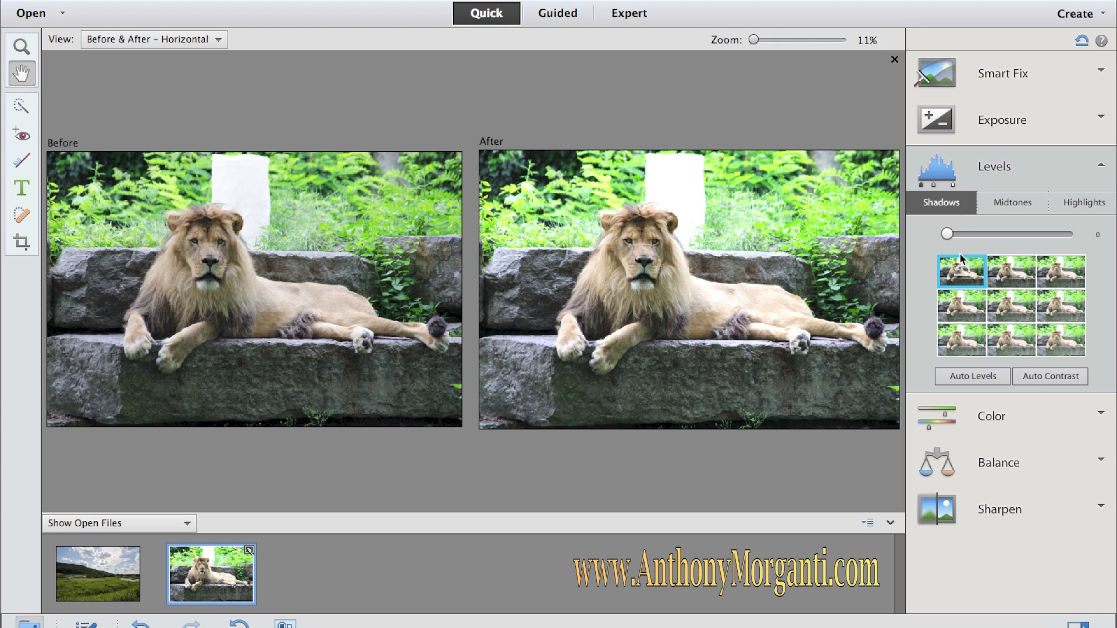
- Raise the lion's Shadows level to 8, brighten midtones, and set Highlights to 41
drag(948, 231, 979, 233)
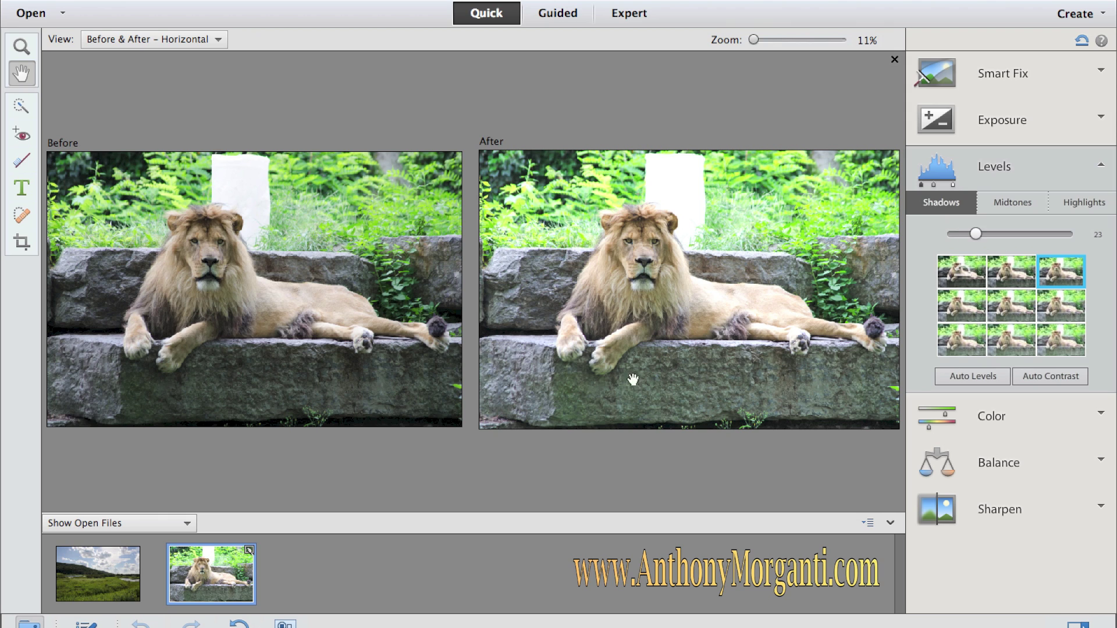
click(1023, 201)
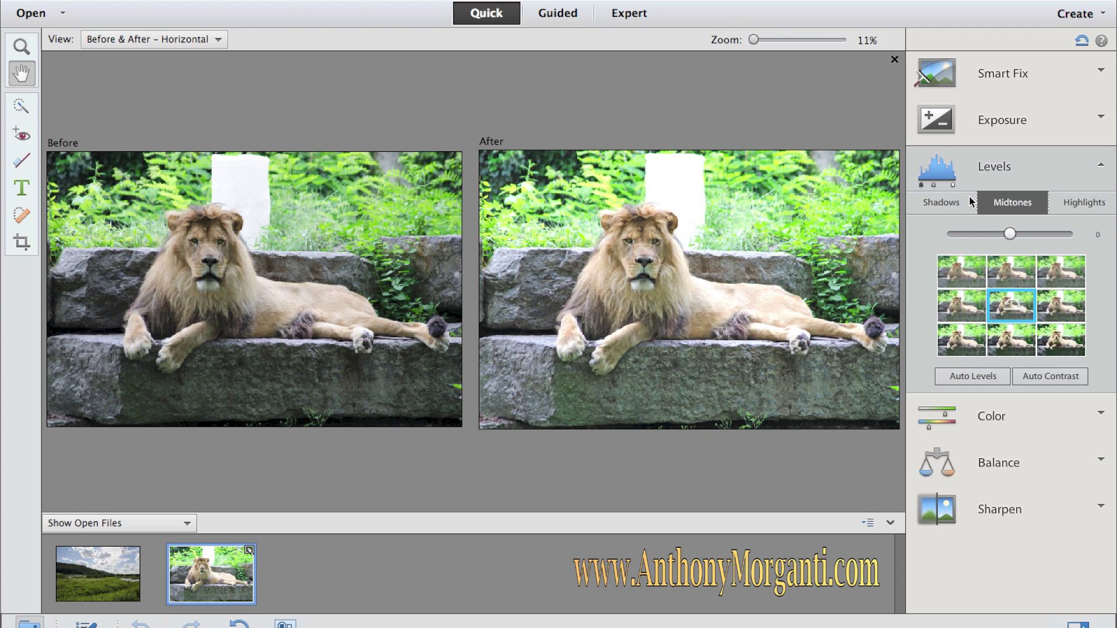
mouse_move(1009, 234)
mouse_down()
mouse_move(1030, 232)
mouse_move(987, 241)
mouse_move(1023, 242)
mouse_up()
click(1084, 202)
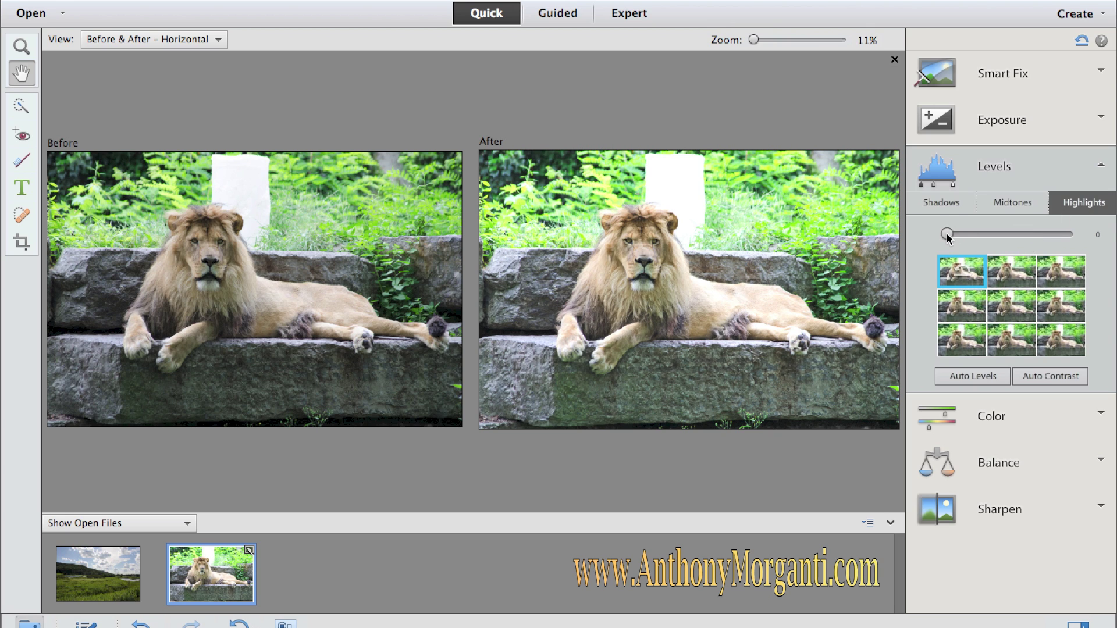
drag(947, 234, 999, 233)
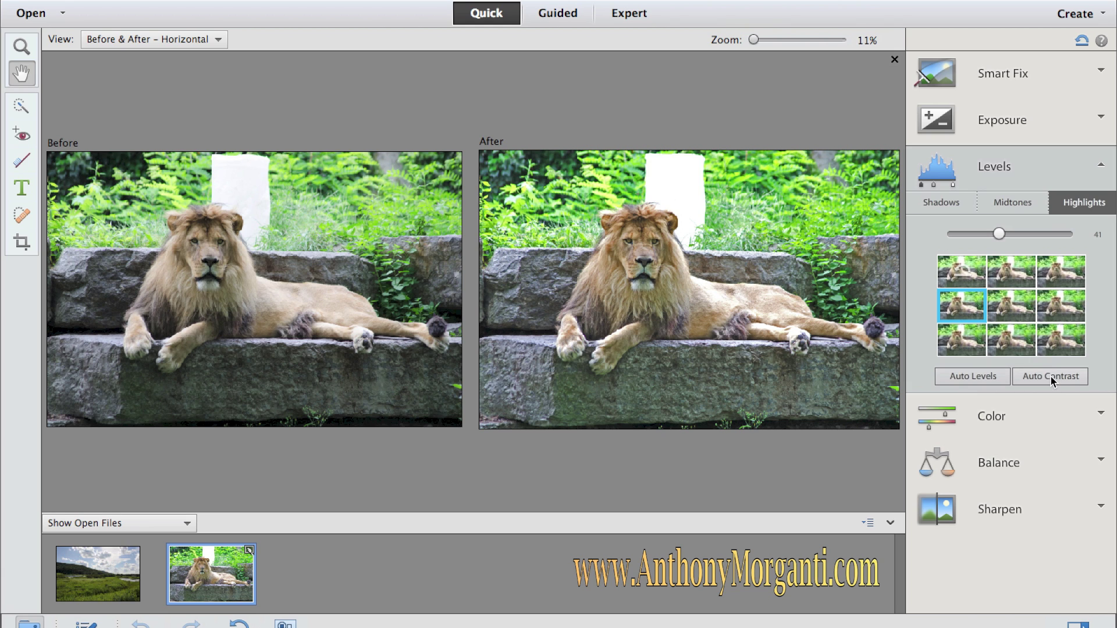
click(1101, 165)
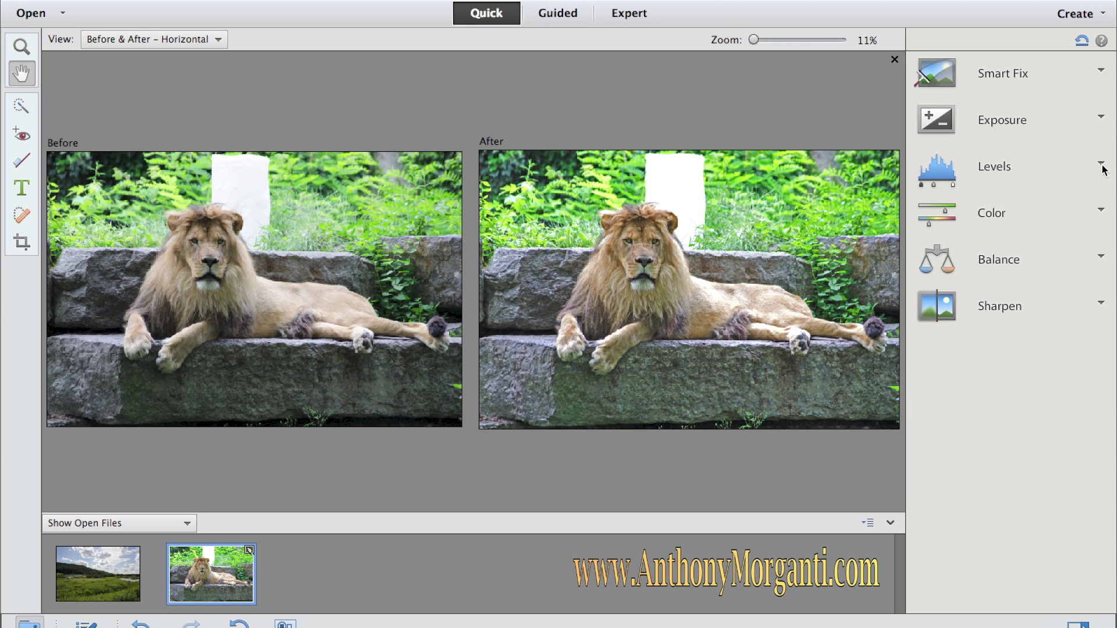
click(1101, 209)
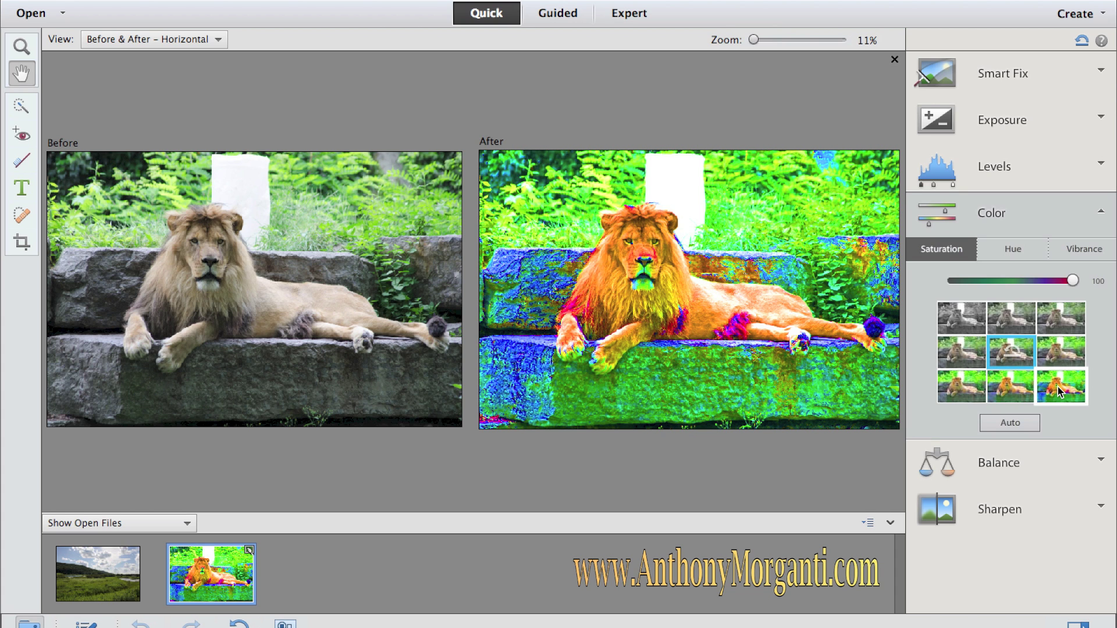
- Preview hue and vibrance variations (-100, -50, 50), then settle the lion's Vibrance at 26
click(1010, 253)
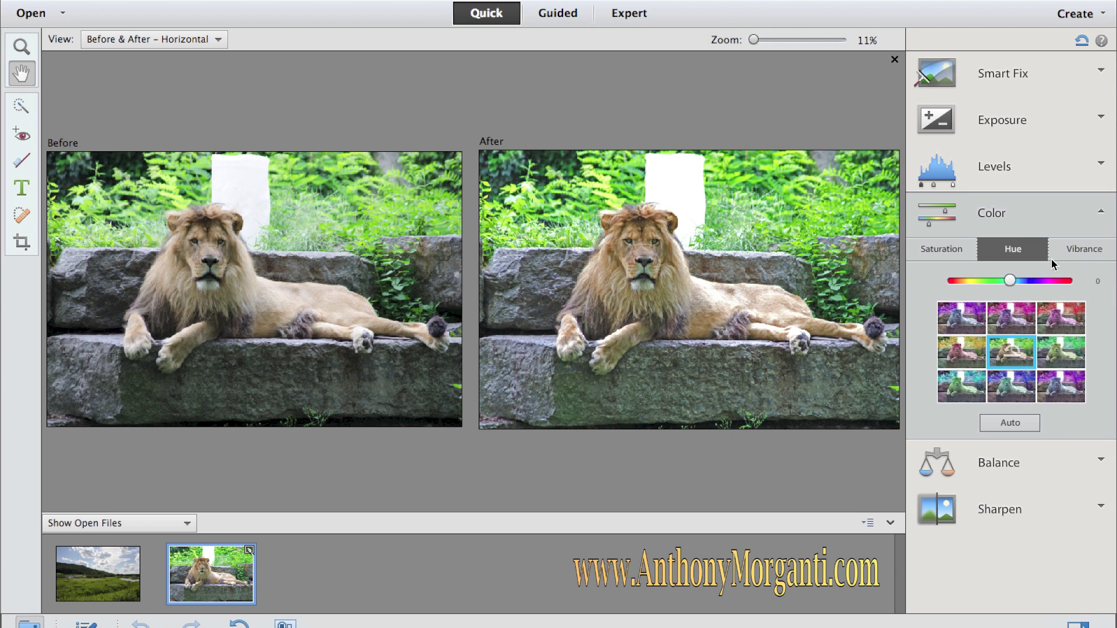
click(1077, 253)
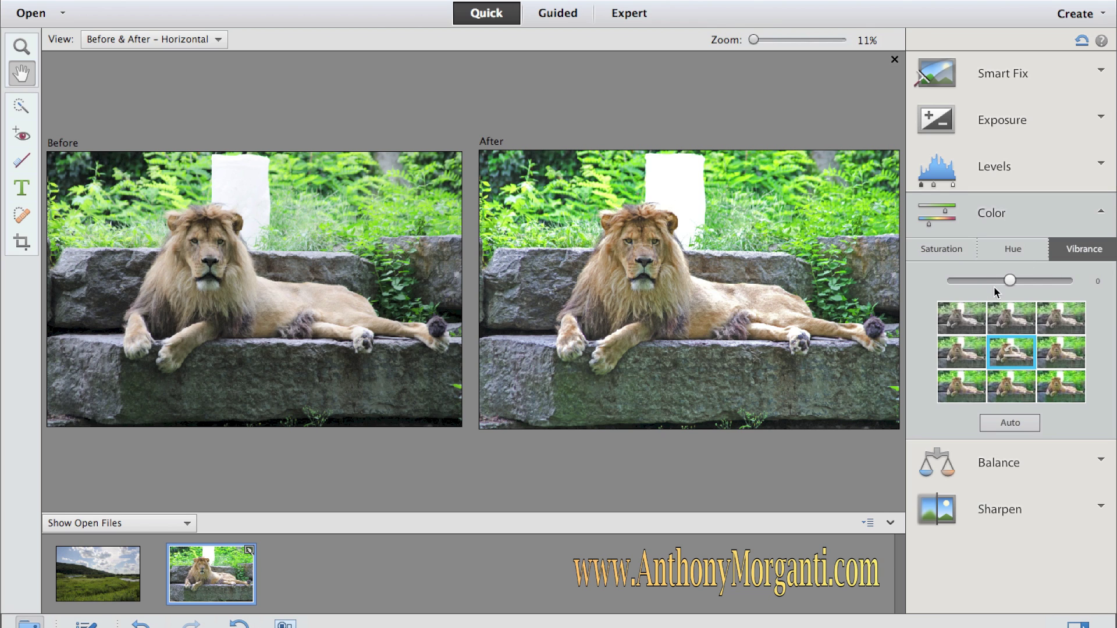
drag(1009, 282, 945, 329)
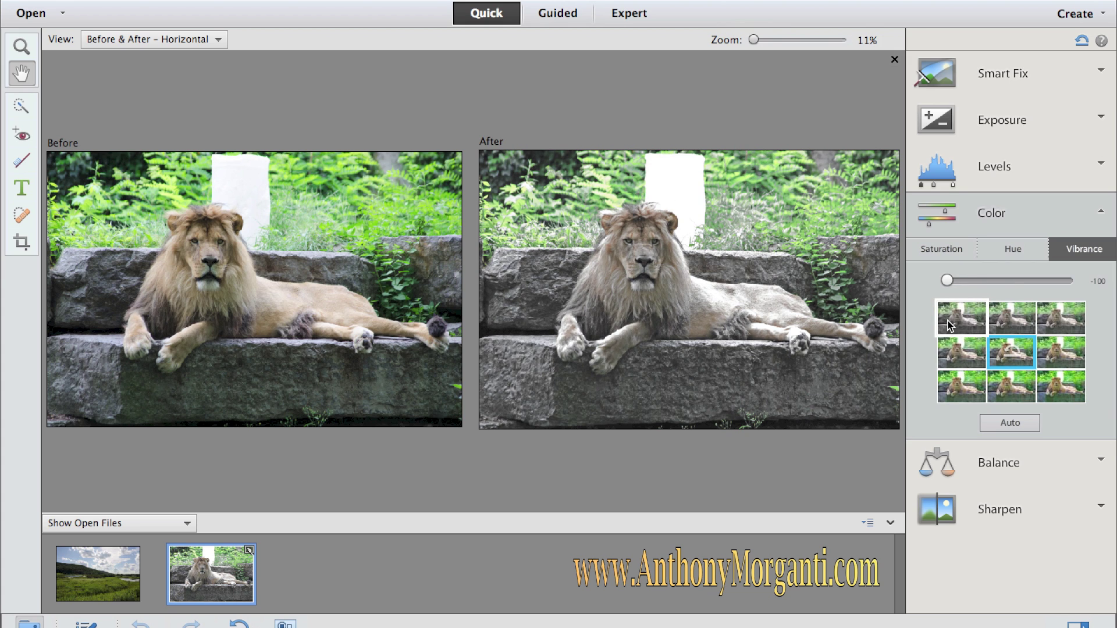
click(990, 323)
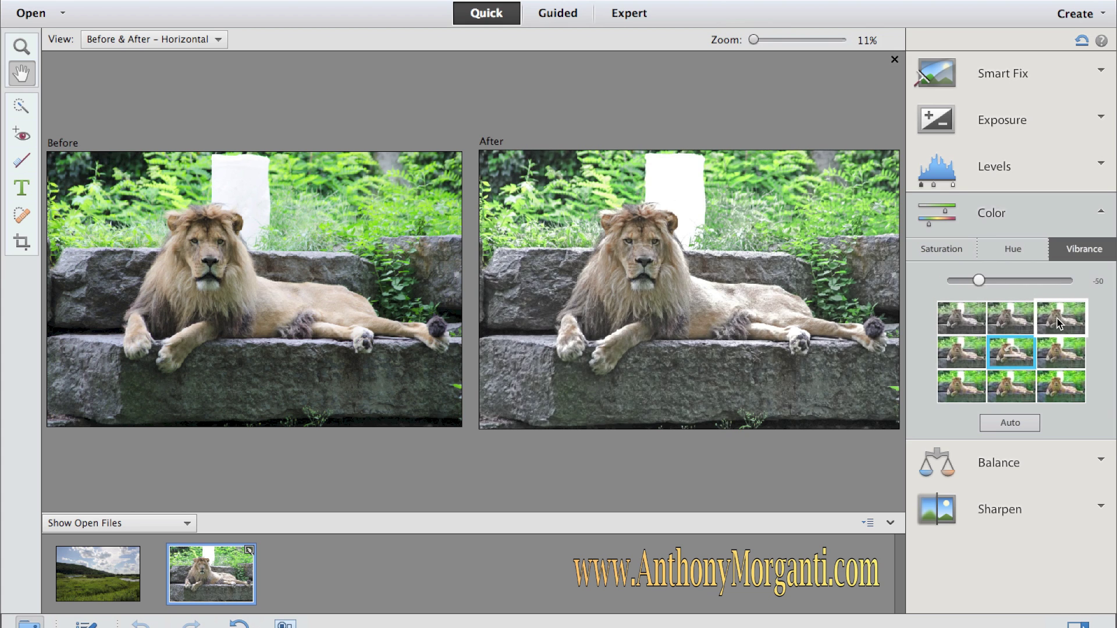
click(975, 384)
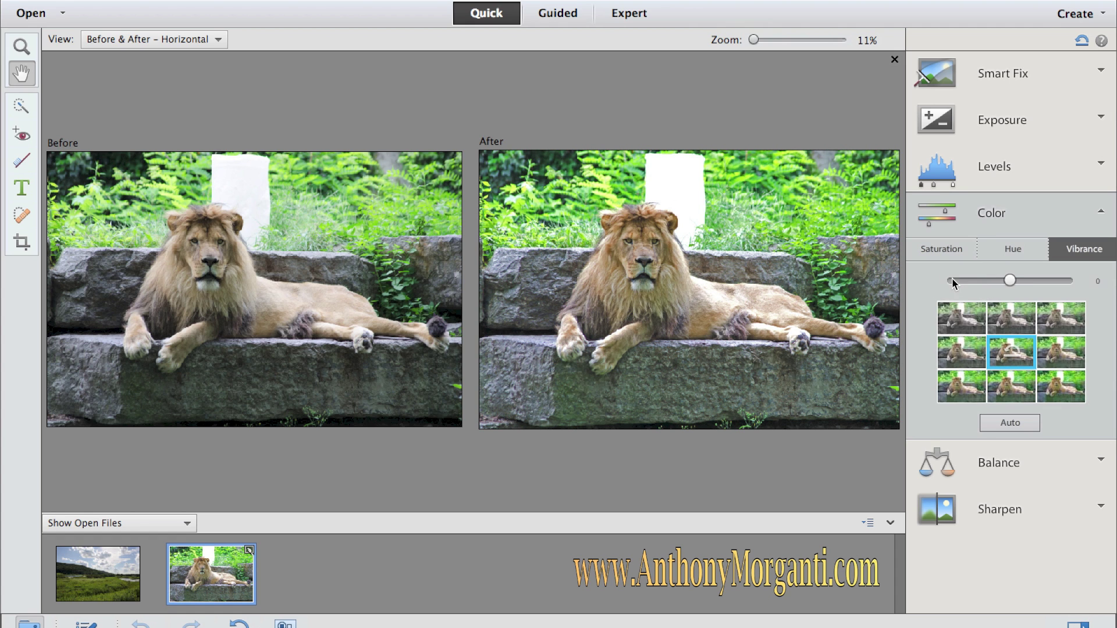
drag(1010, 279, 1026, 279)
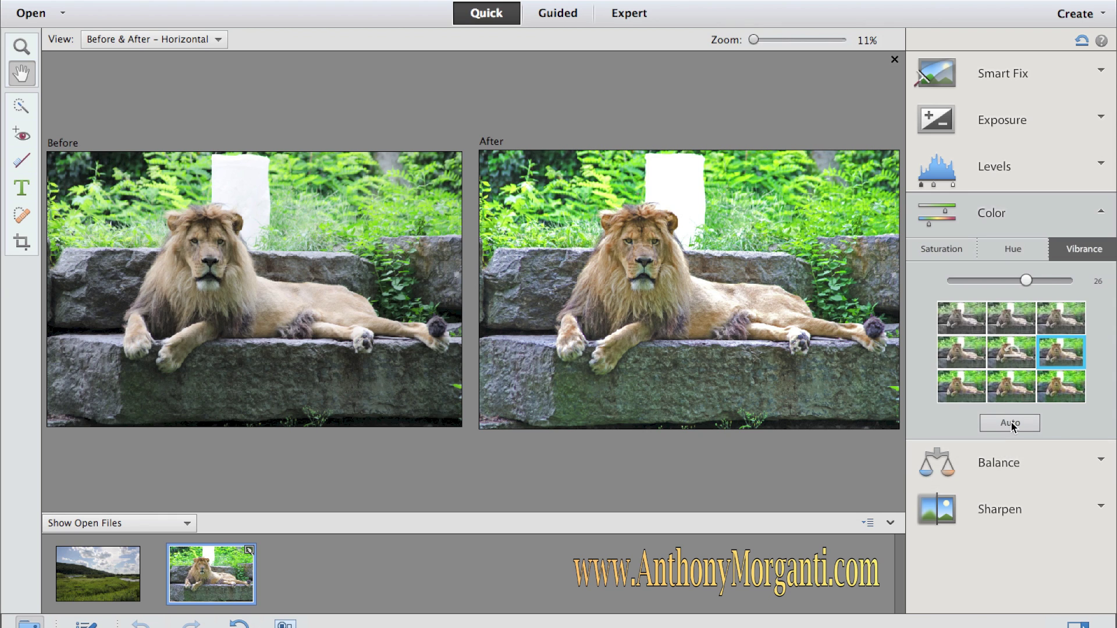
click(1100, 211)
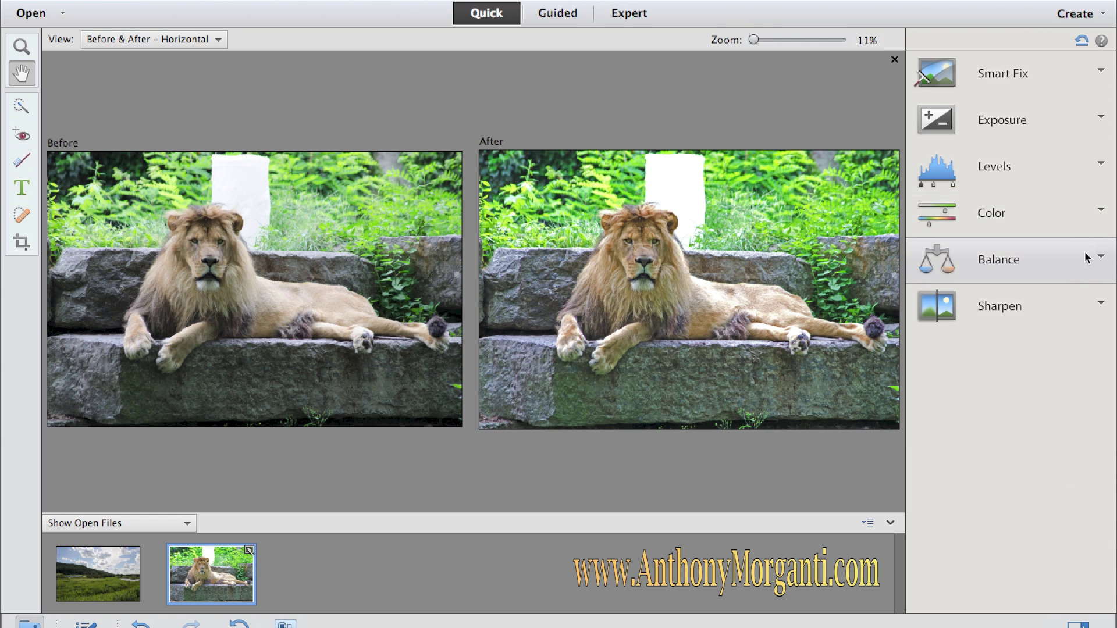
- Expand Balance to view the Temperature slider and thumbnails, then collapse it unchanged
click(1085, 260)
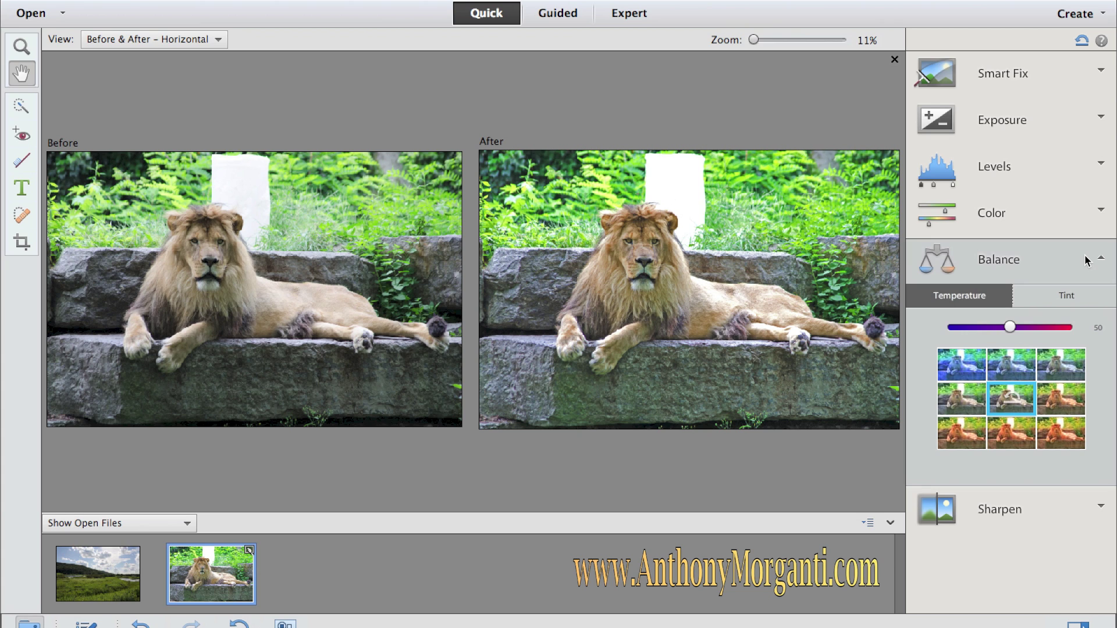
click(1098, 258)
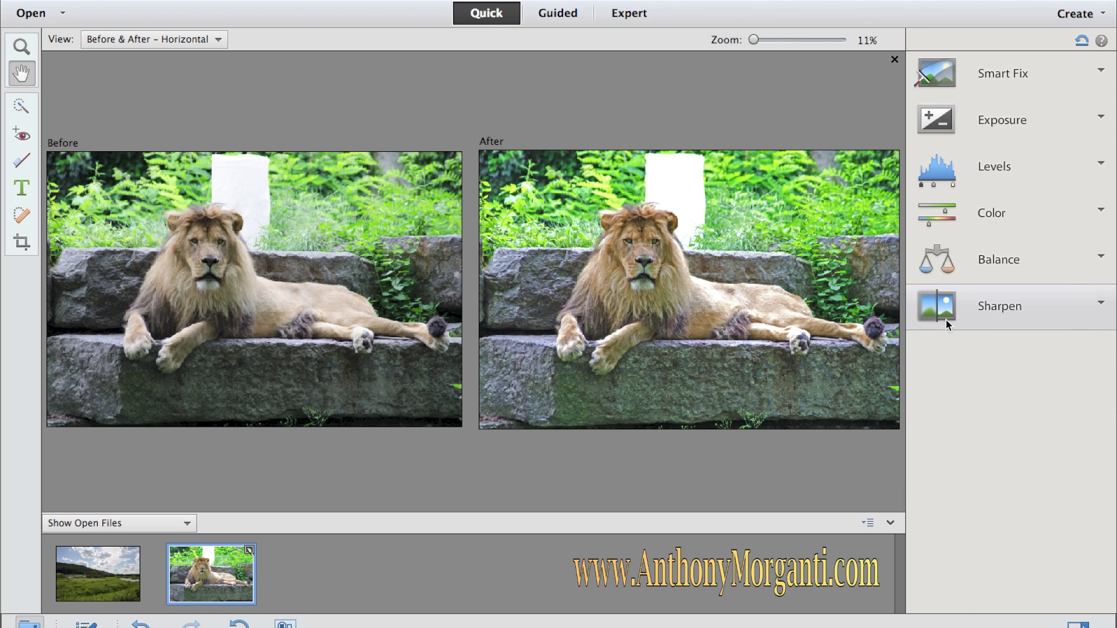
- Preview sharpening at 500 and 182, then apply Auto sharpening to the lion photo
click(1096, 307)
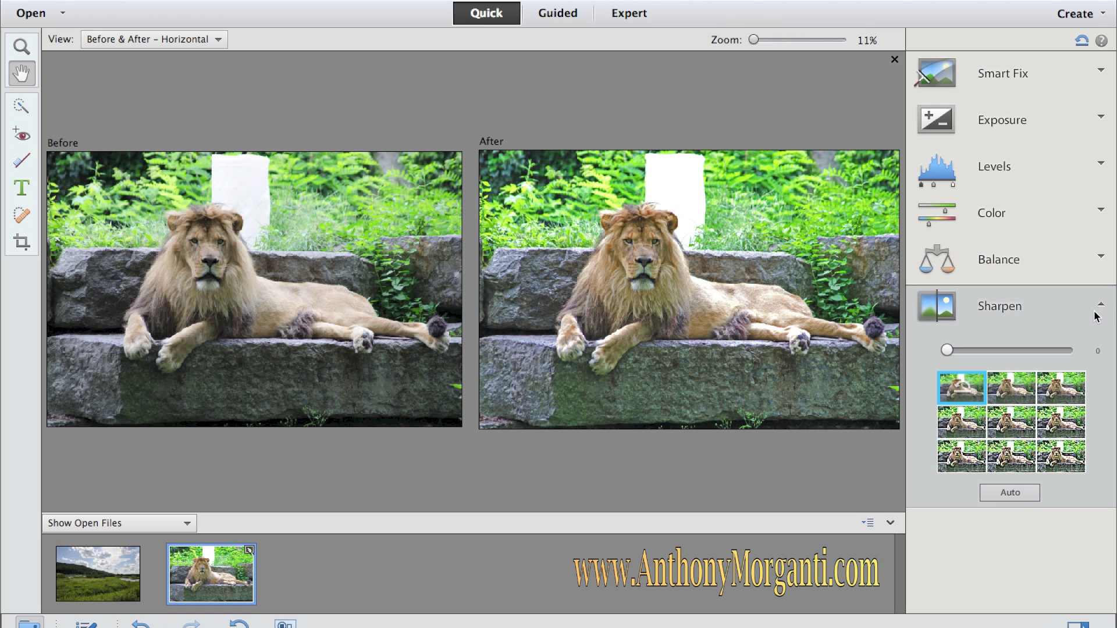
click(1061, 457)
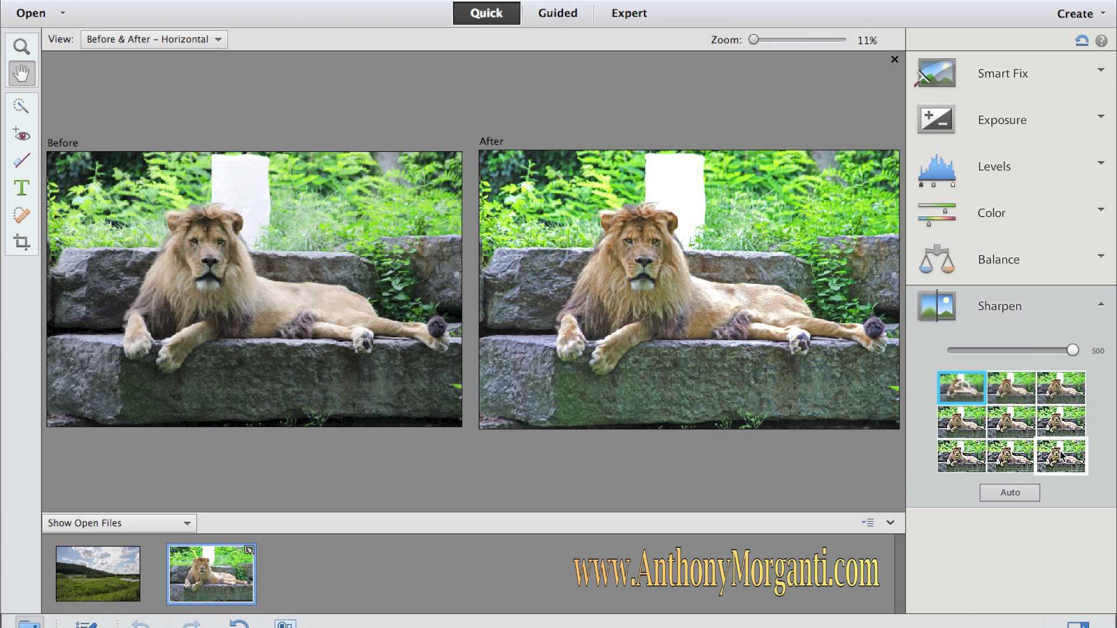
click(1061, 457)
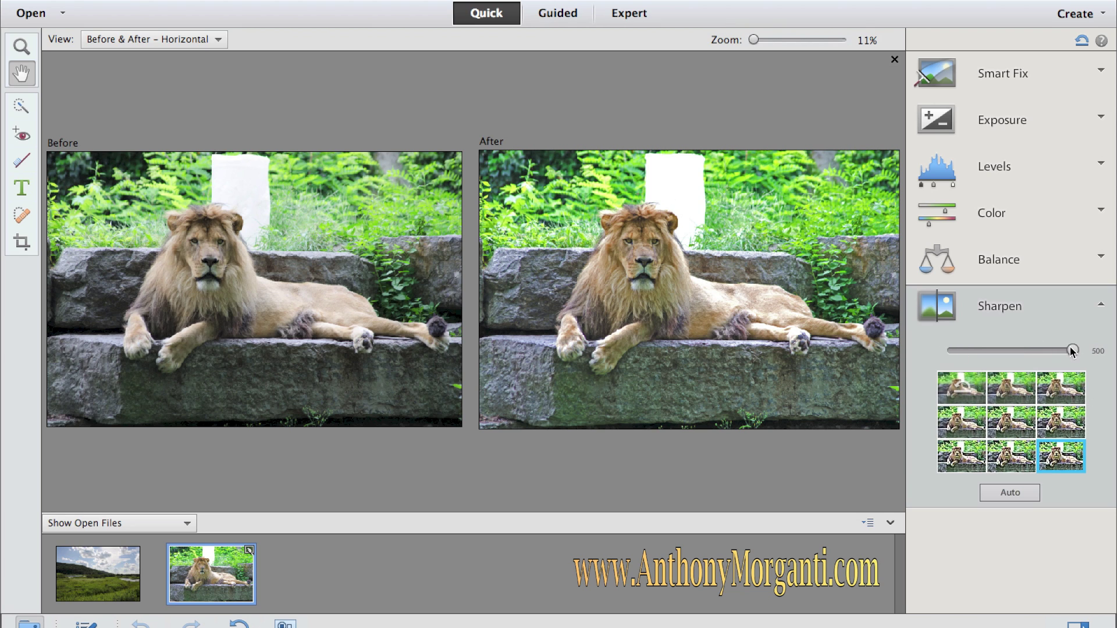
drag(1072, 349, 953, 351)
click(1005, 494)
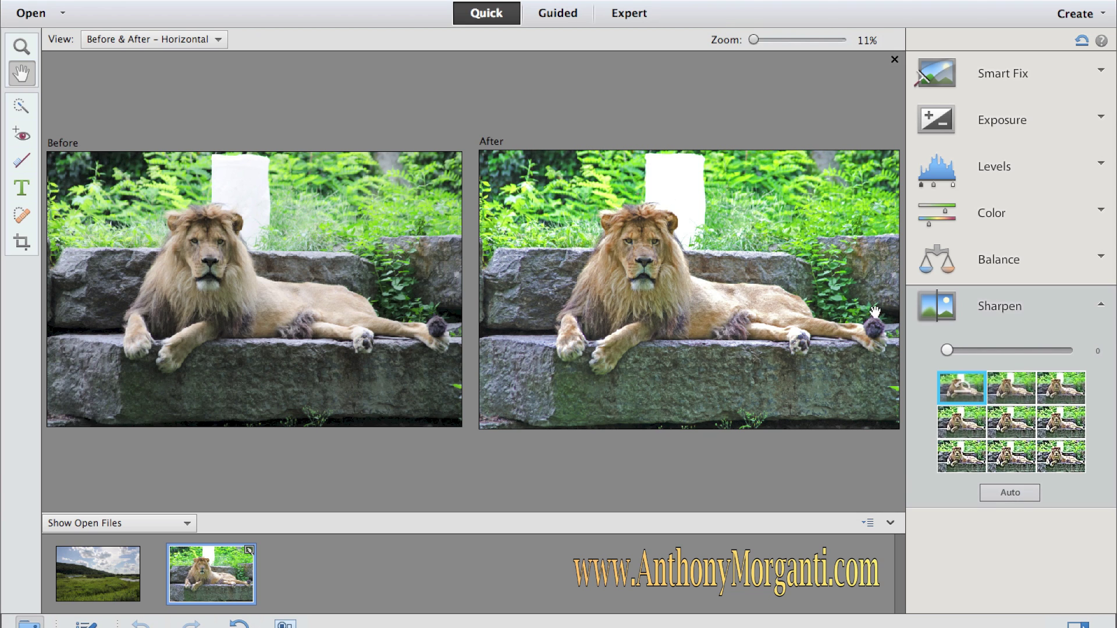
click(1099, 304)
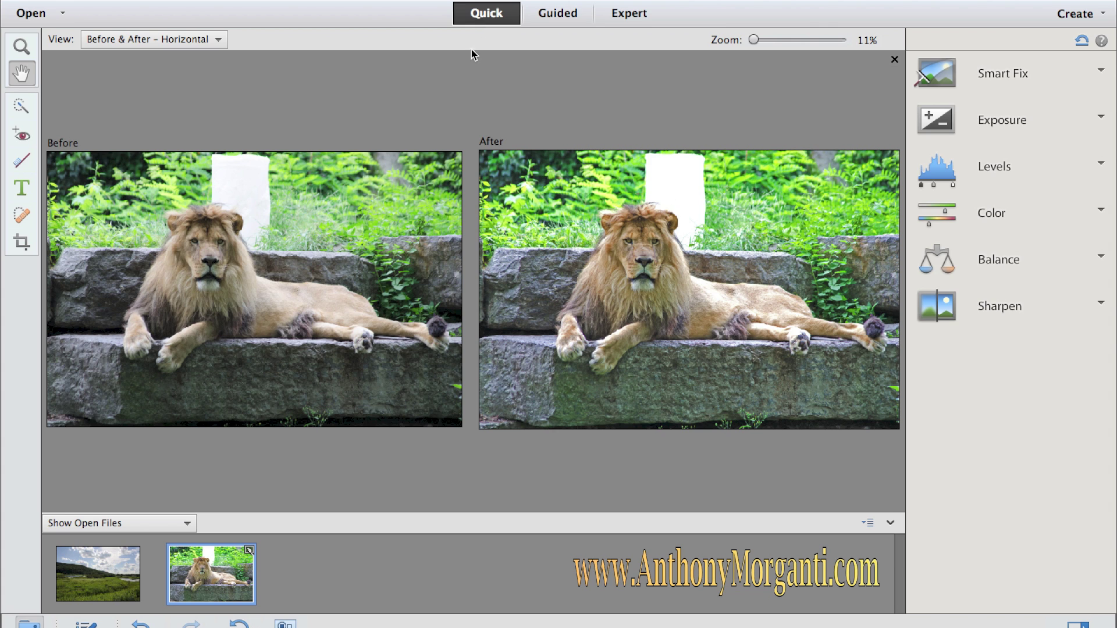
- Switch to Guided mode with the landscape photo as the active image
click(560, 17)
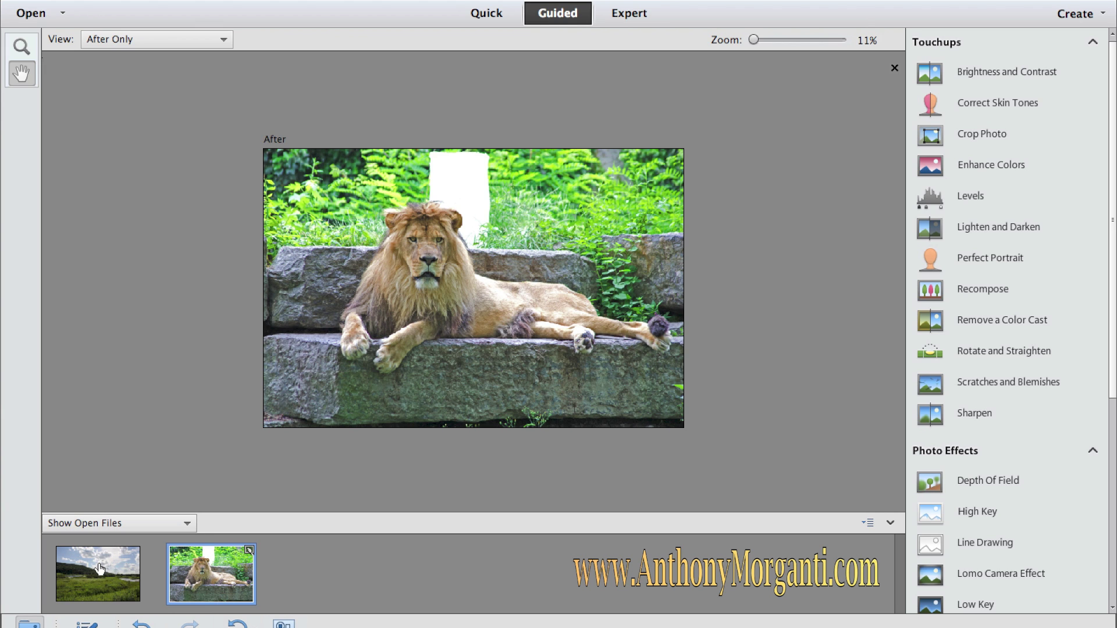
click(99, 569)
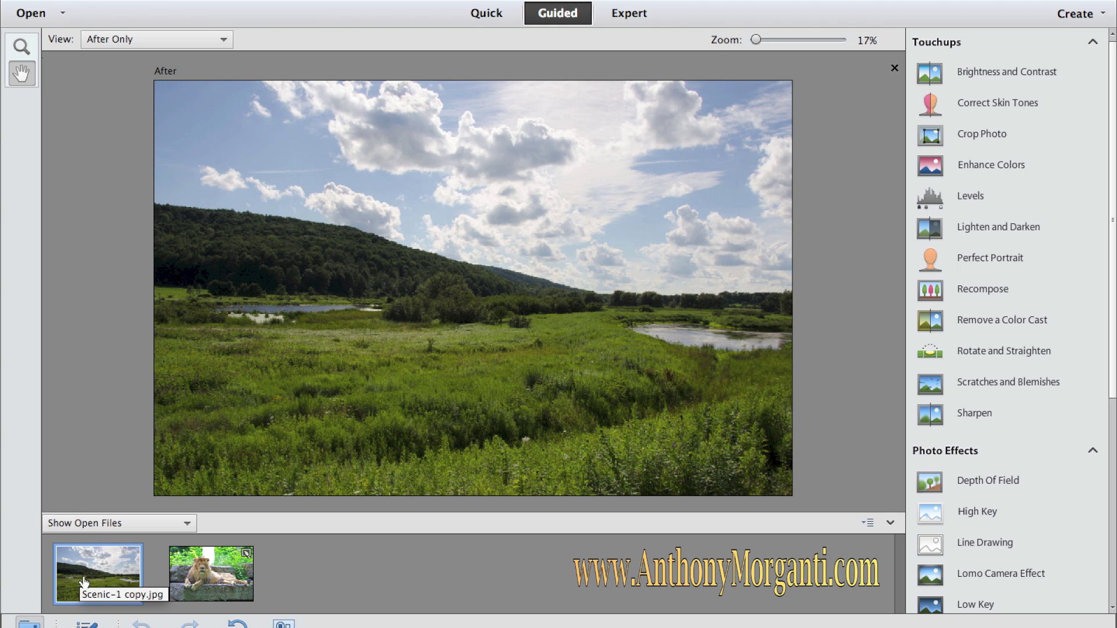
click(214, 564)
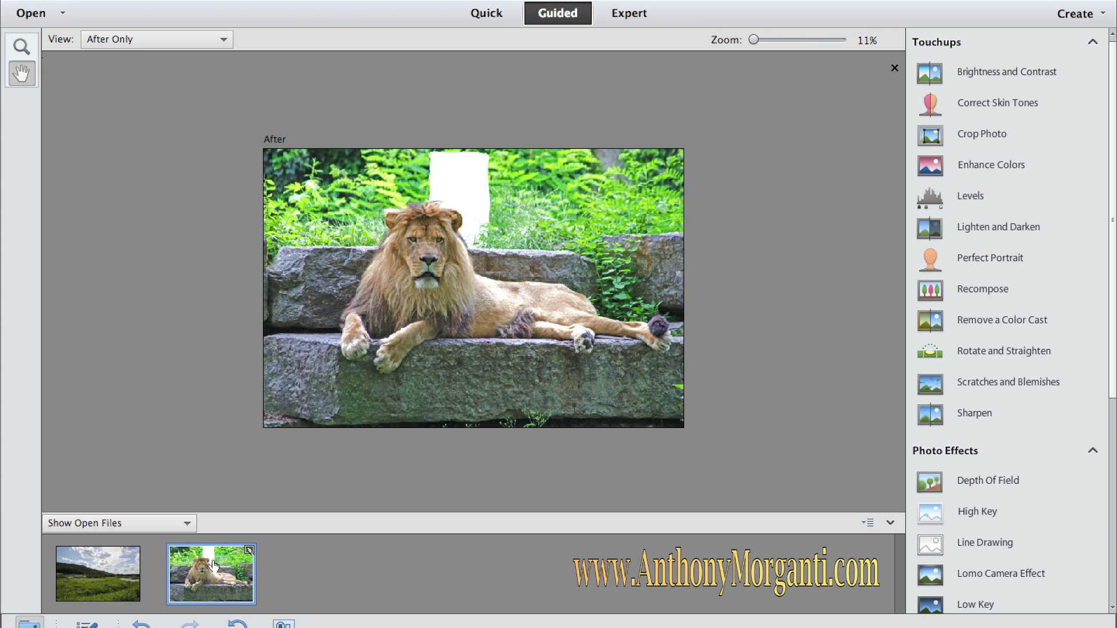
click(107, 575)
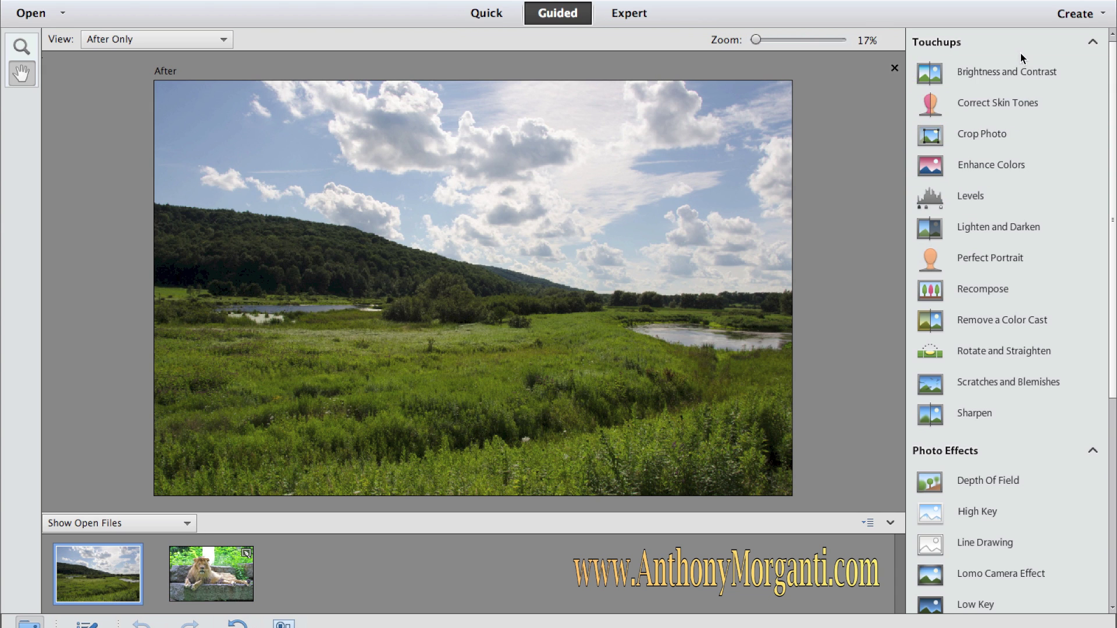
- Browse the Touchups, Photo Effects and Photo Play list, then open Brightness and Contrast
scroll(992, 444, down, 5)
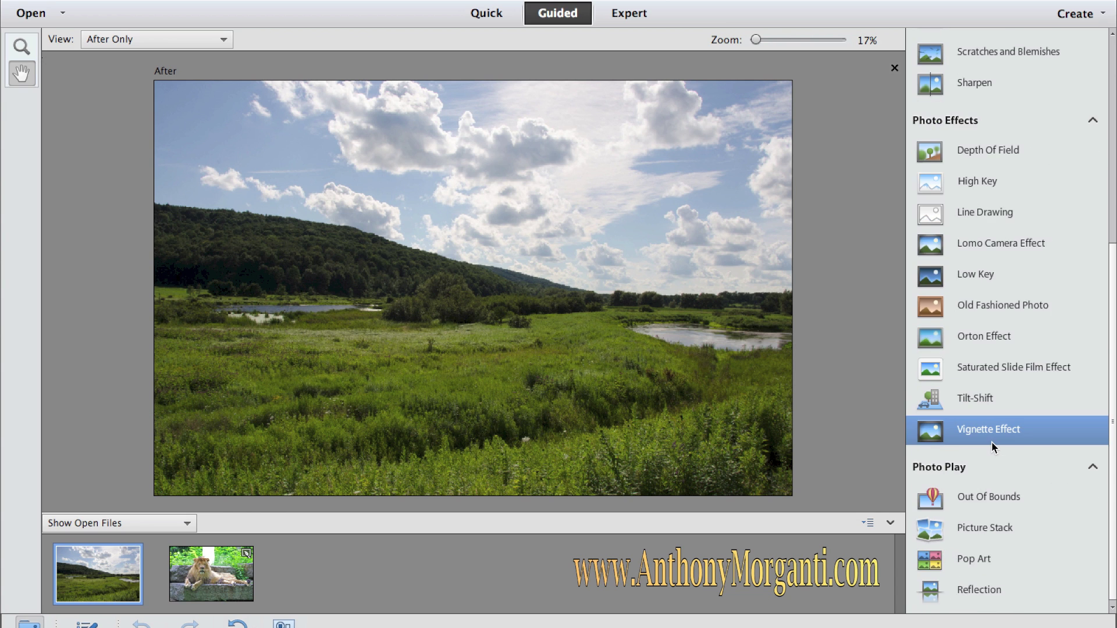
scroll(991, 444, up, 5)
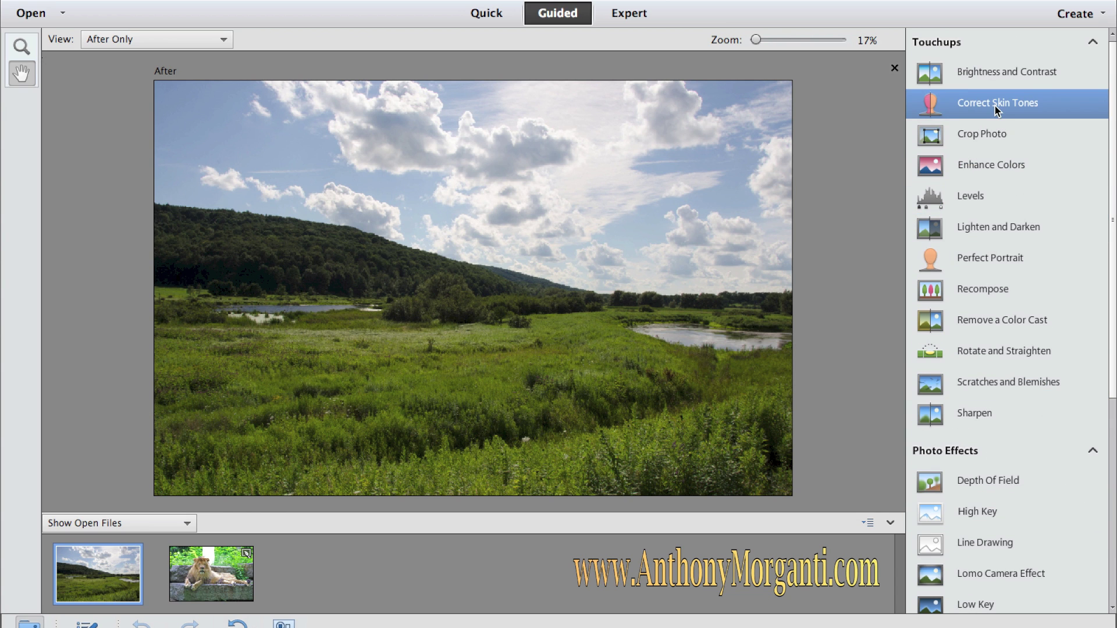
scroll(984, 251, down, 5)
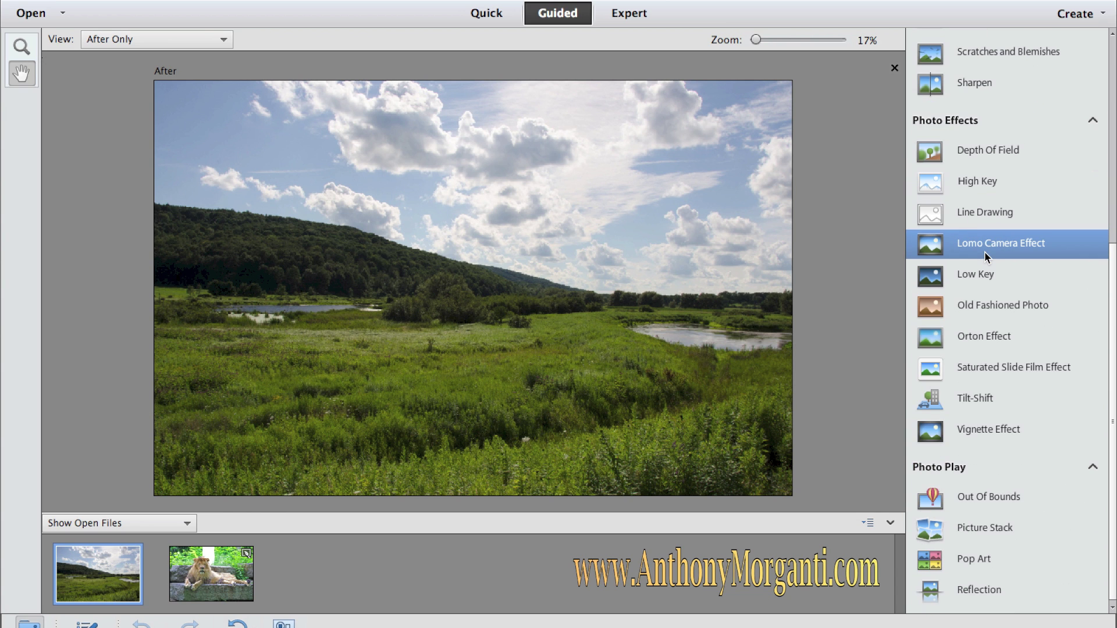
scroll(984, 251, up, 5)
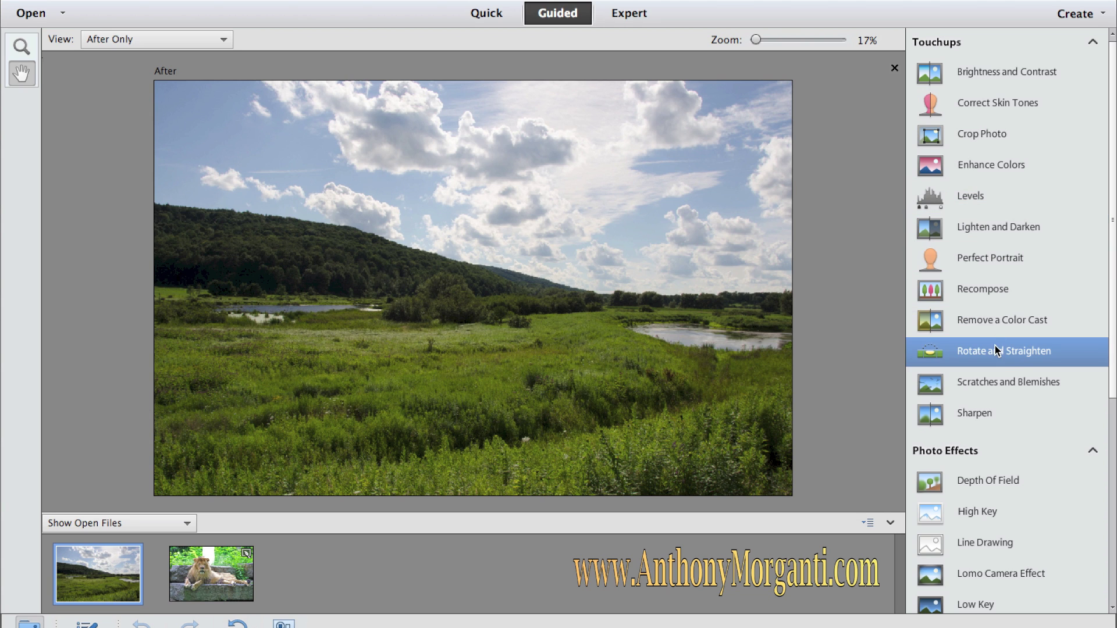
scroll(986, 259, down, 5)
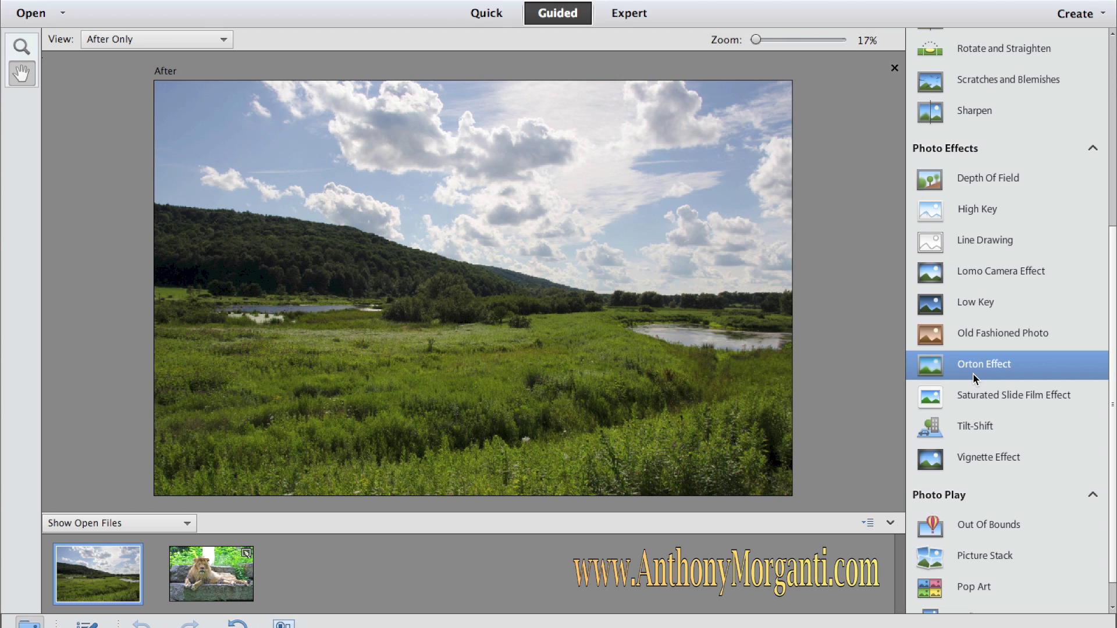
scroll(972, 372, down, 1)
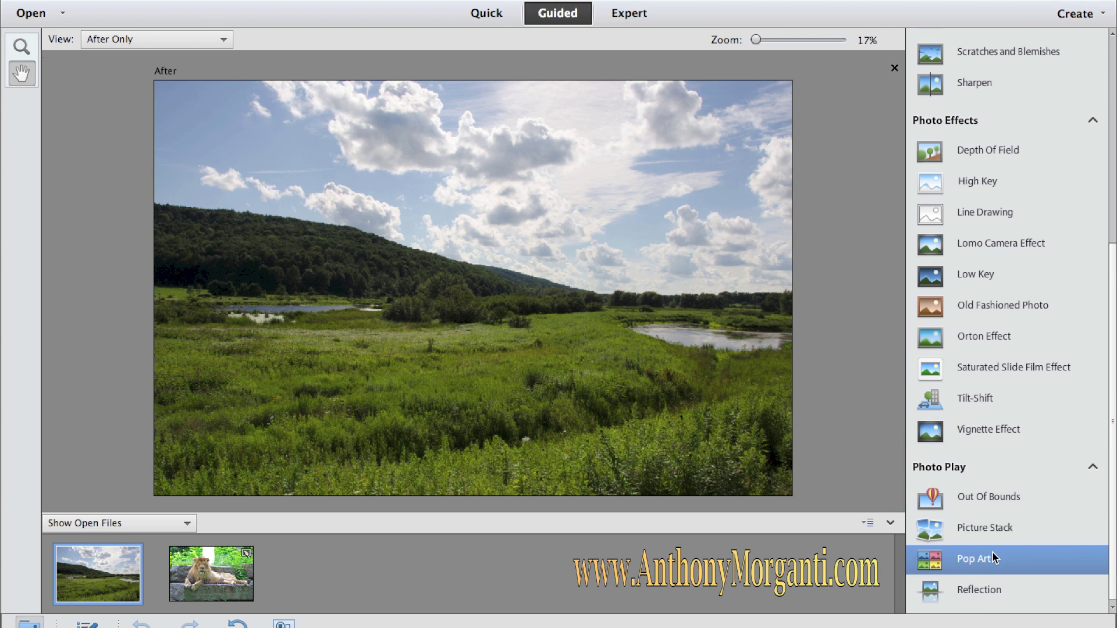
scroll(972, 287, up, 6)
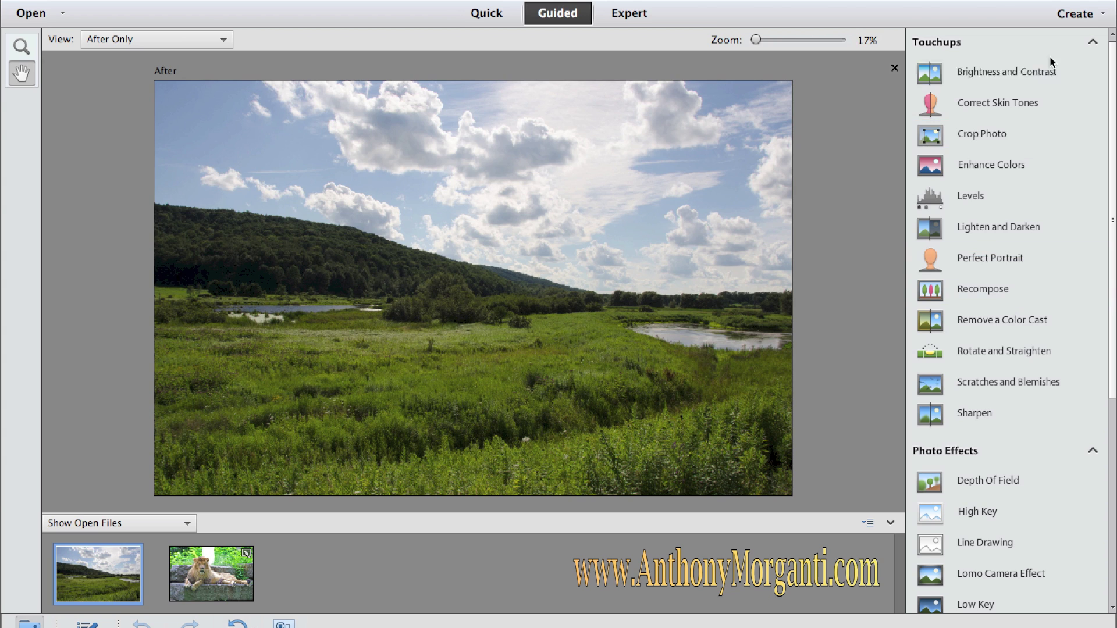
click(991, 78)
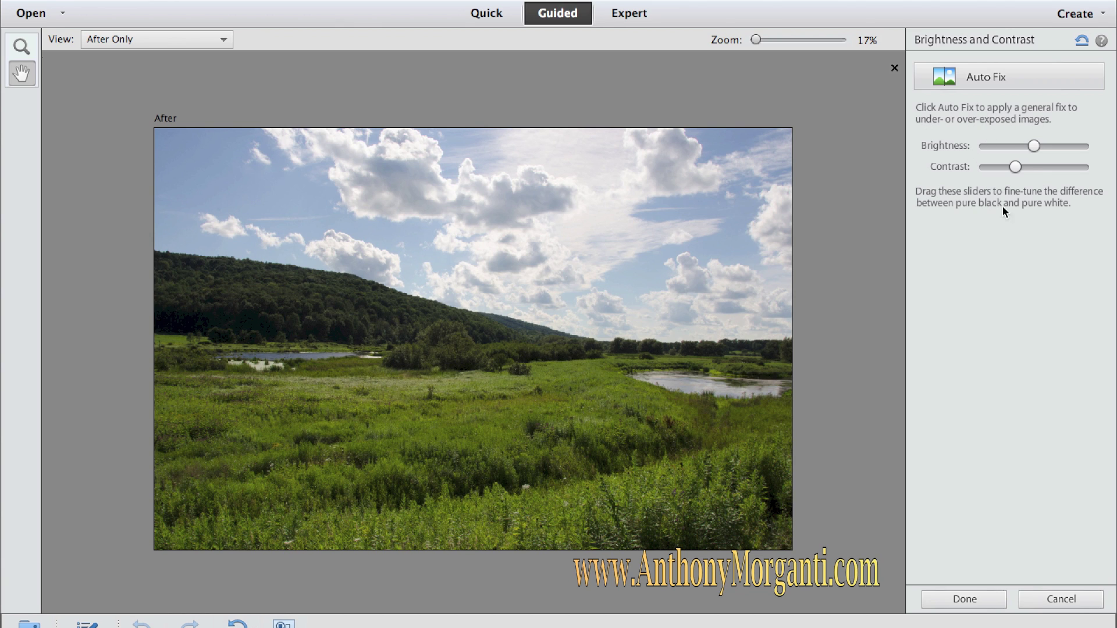
click(998, 80)
click(1081, 40)
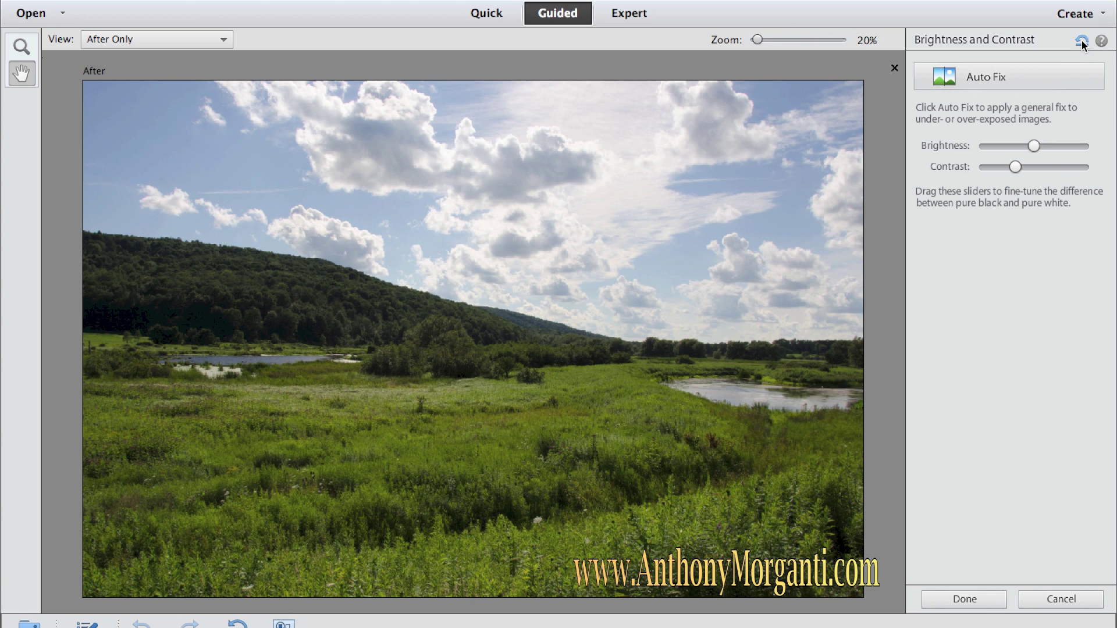
click(1067, 600)
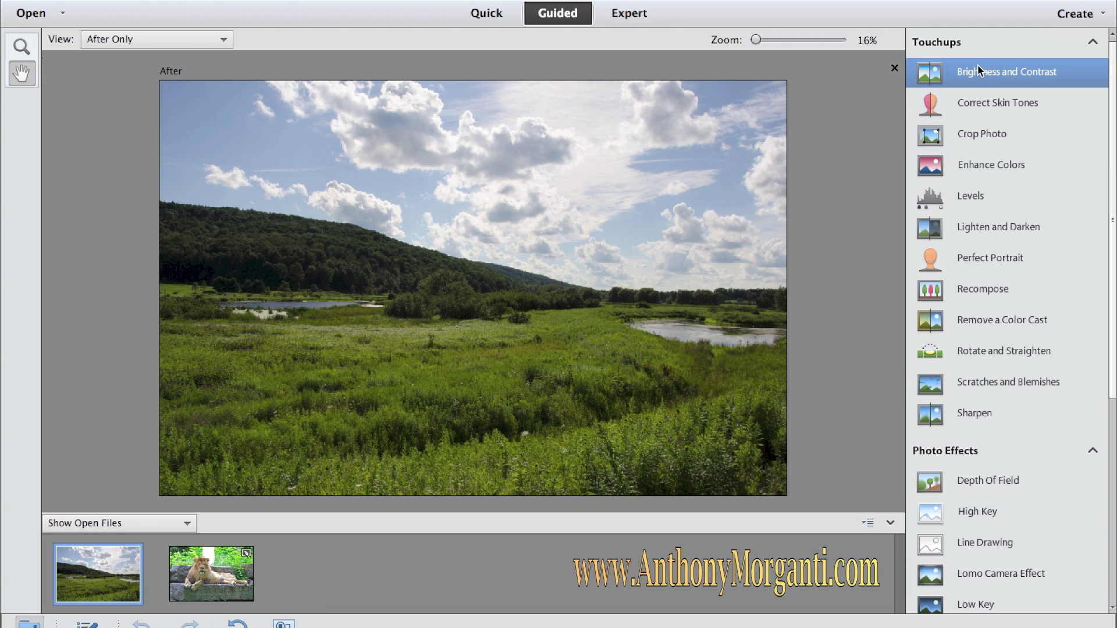
click(979, 77)
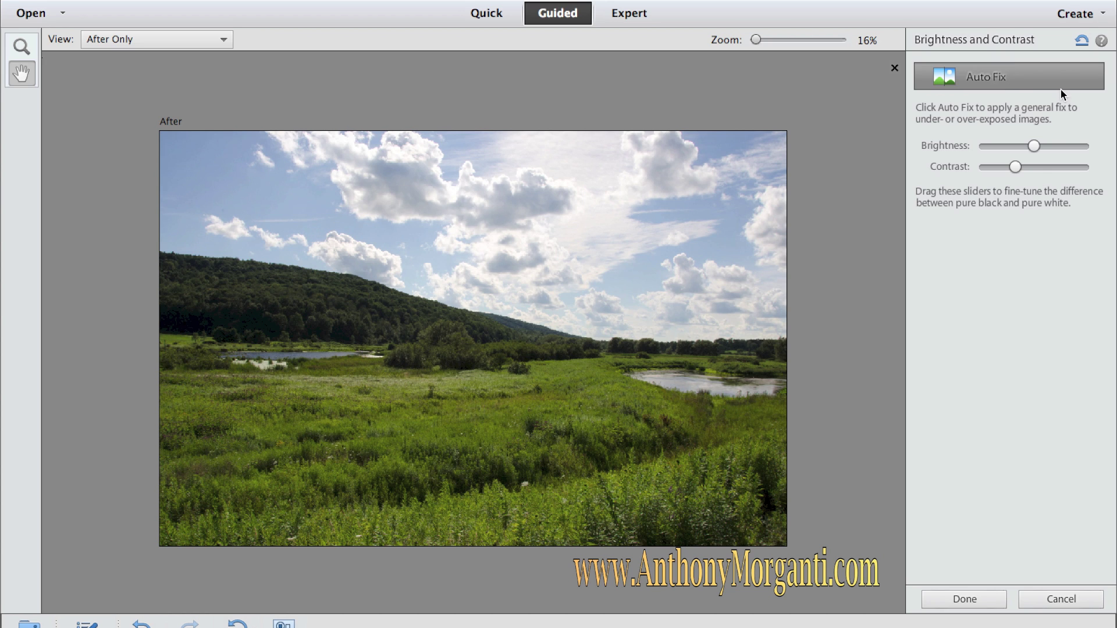
click(963, 599)
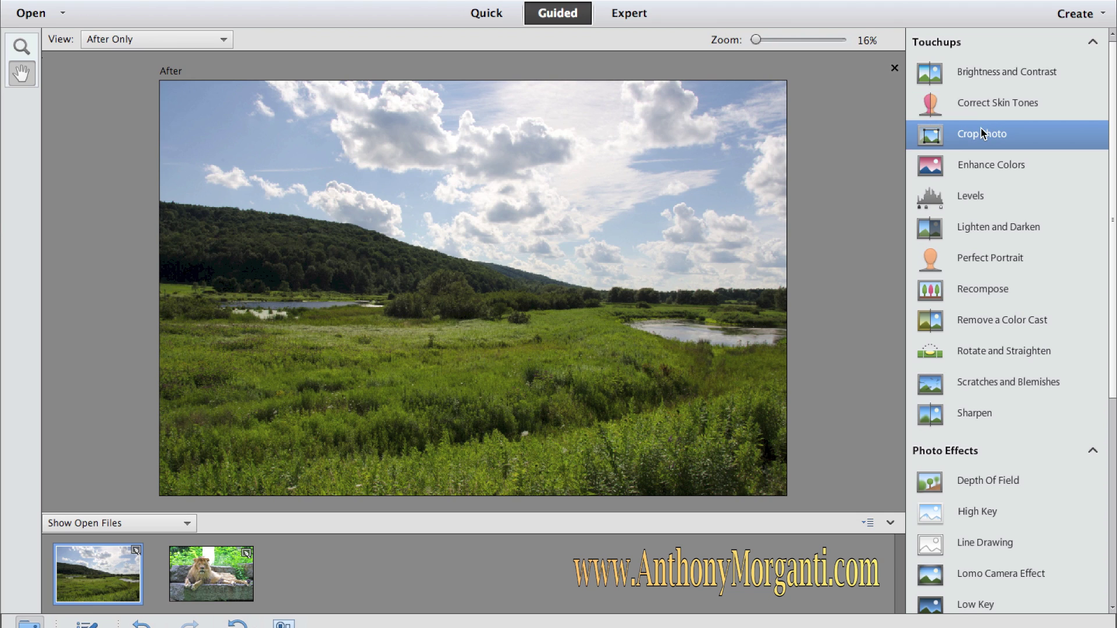
click(981, 133)
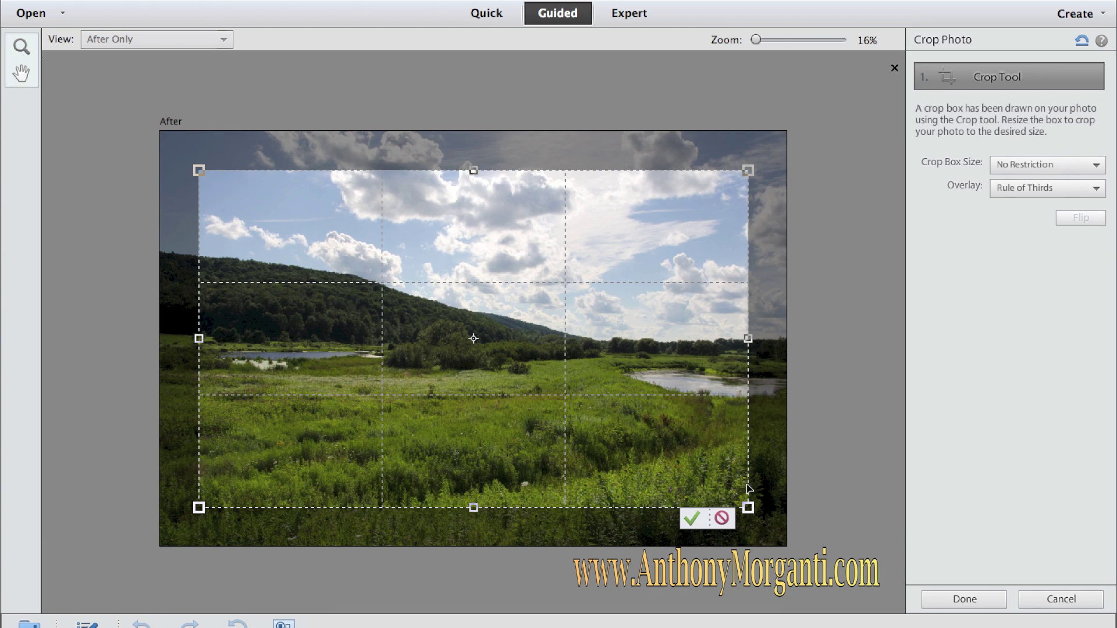
mouse_move(748, 507)
mouse_down()
mouse_move(782, 531)
mouse_move(750, 505)
mouse_up()
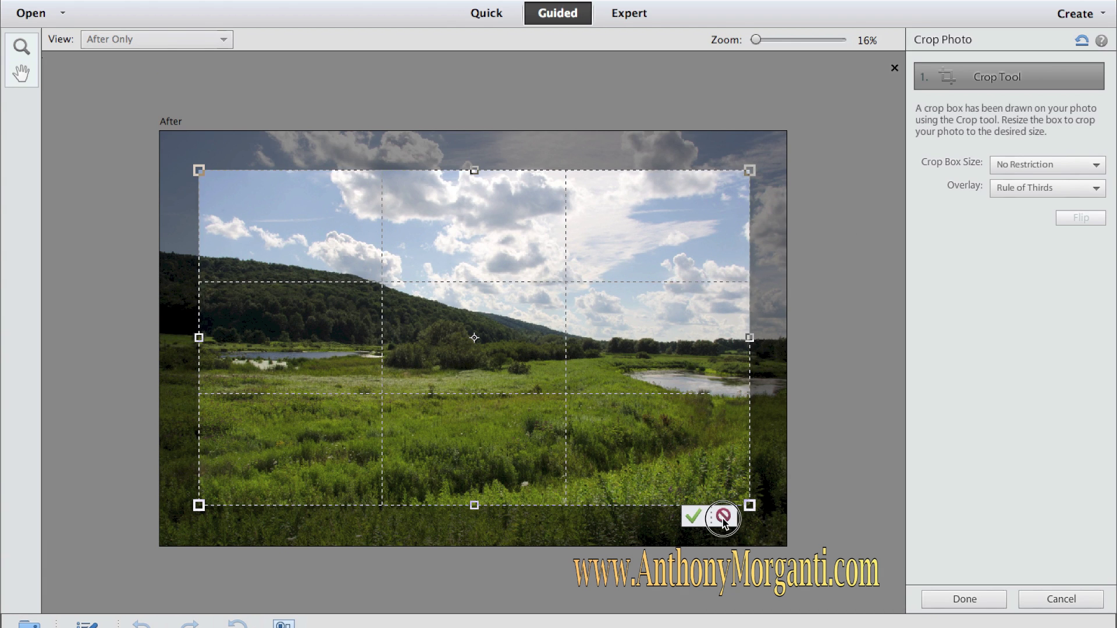
click(723, 517)
click(1083, 603)
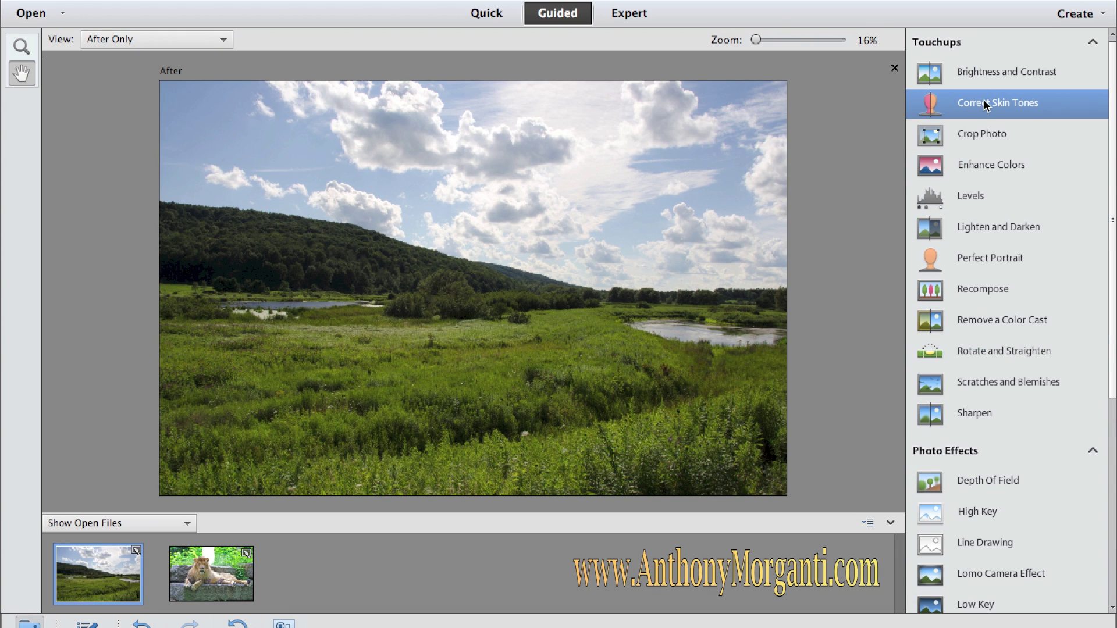
click(983, 136)
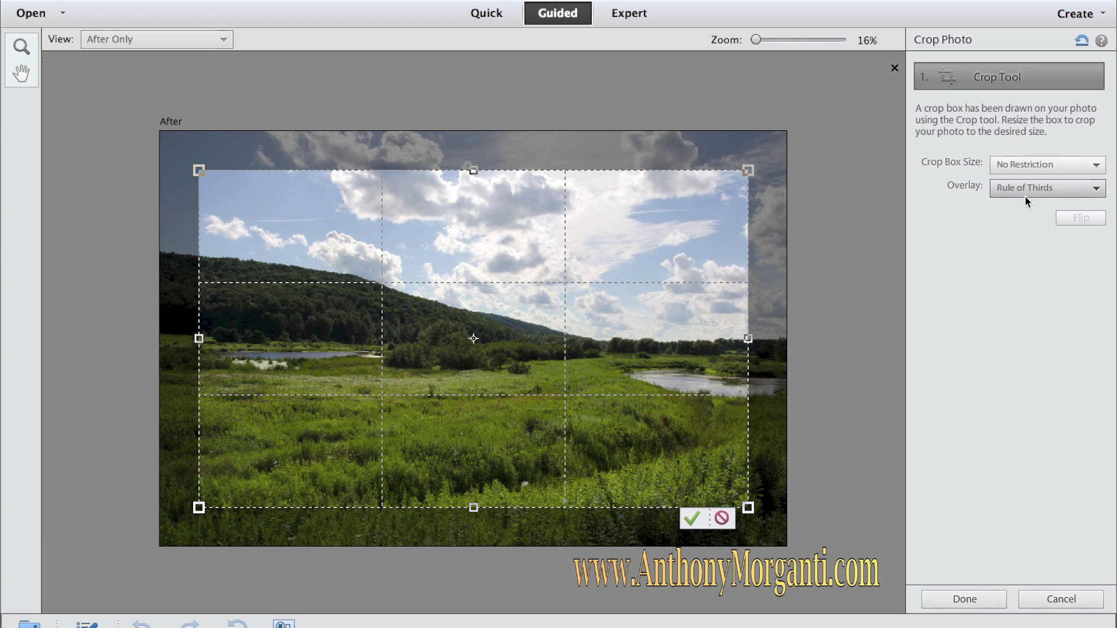
click(1092, 191)
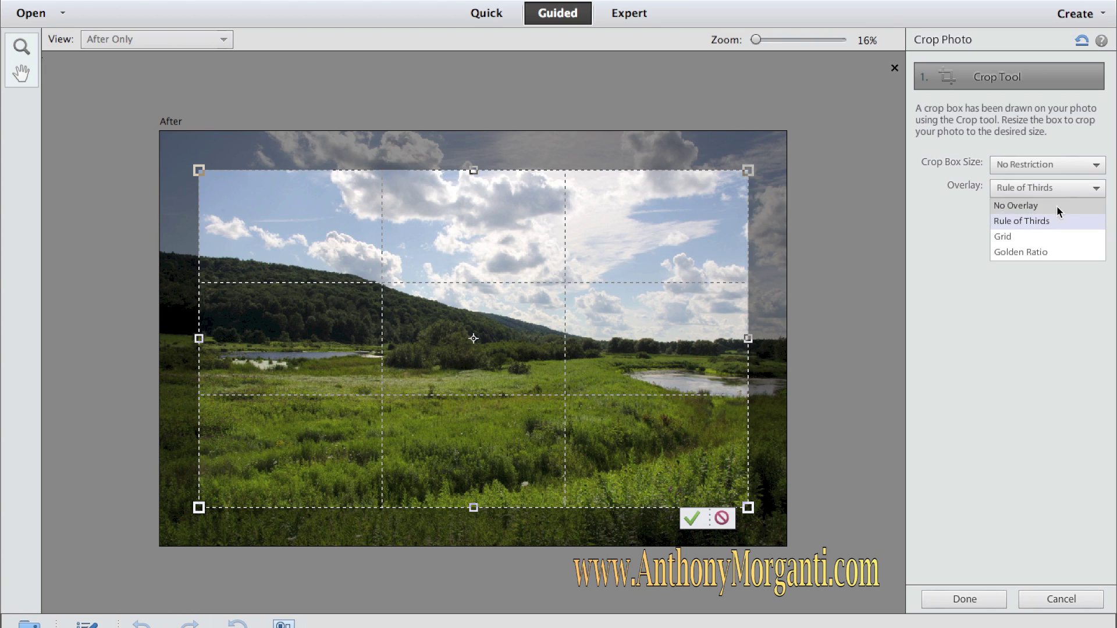
click(1023, 236)
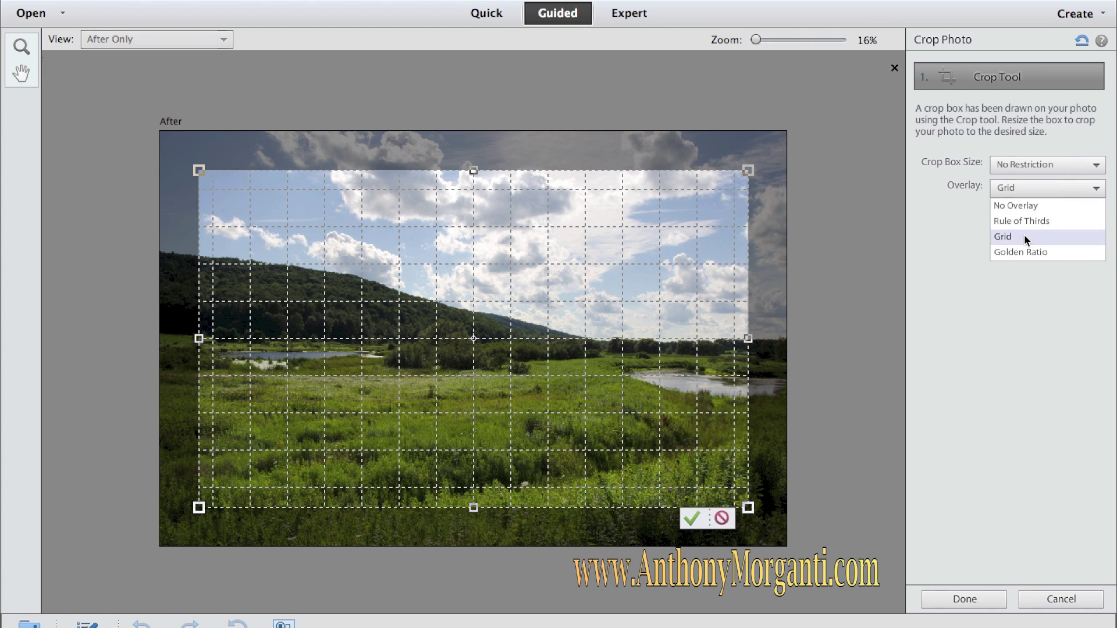
click(1060, 194)
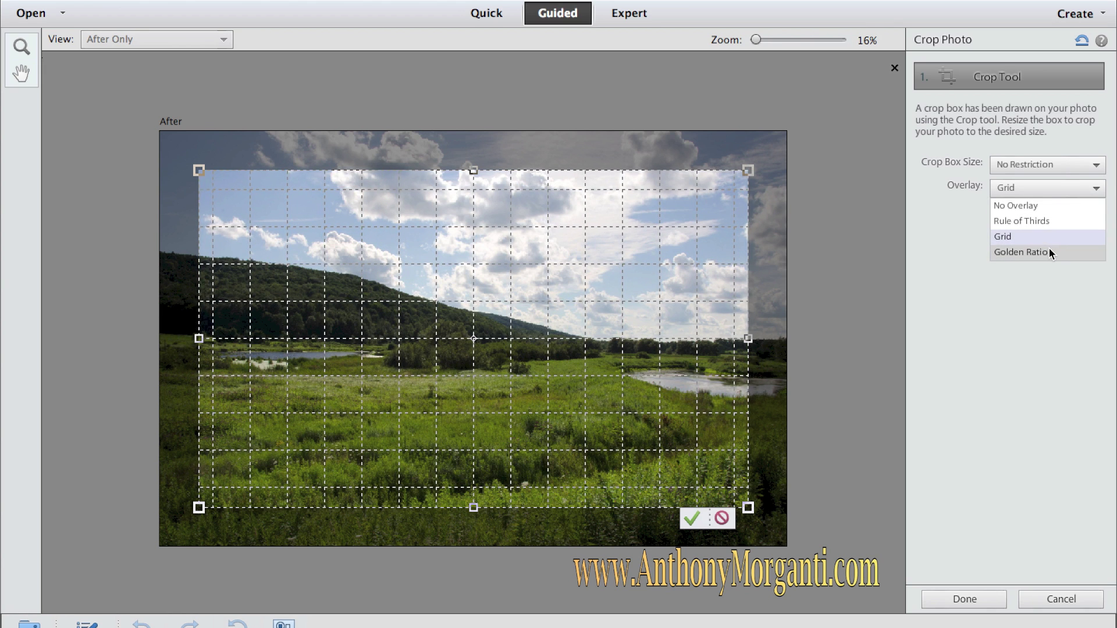
click(1050, 250)
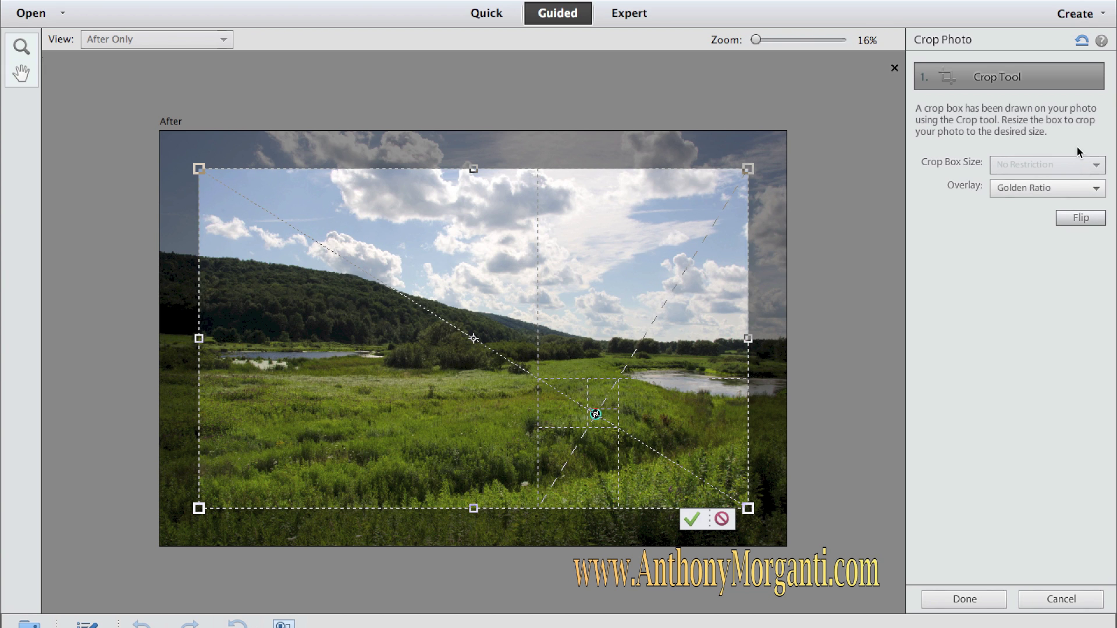
click(1083, 40)
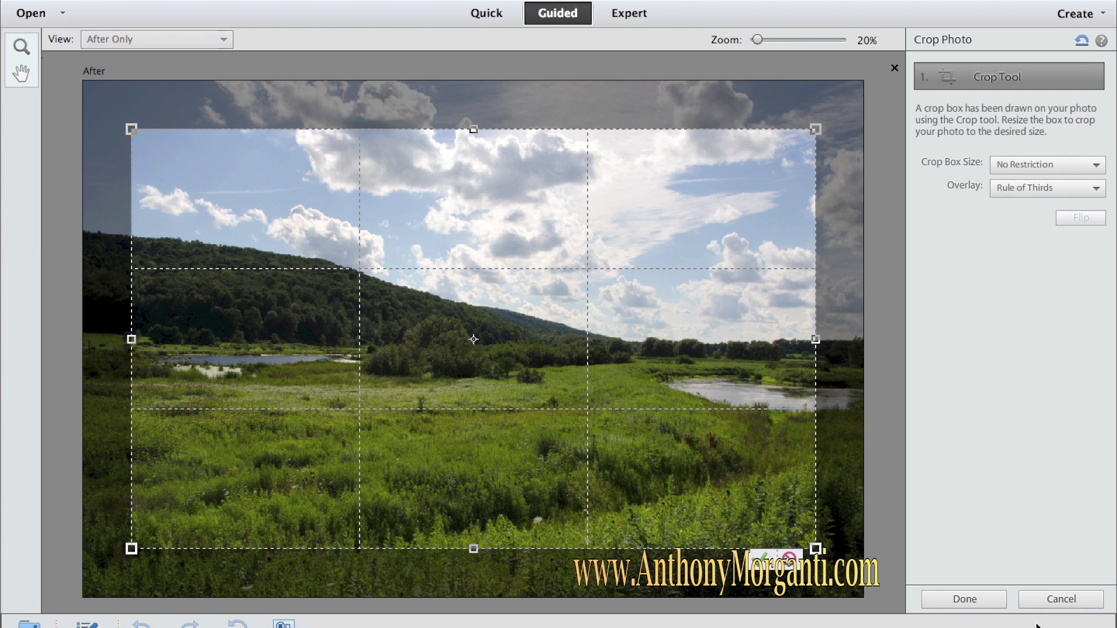
click(1068, 599)
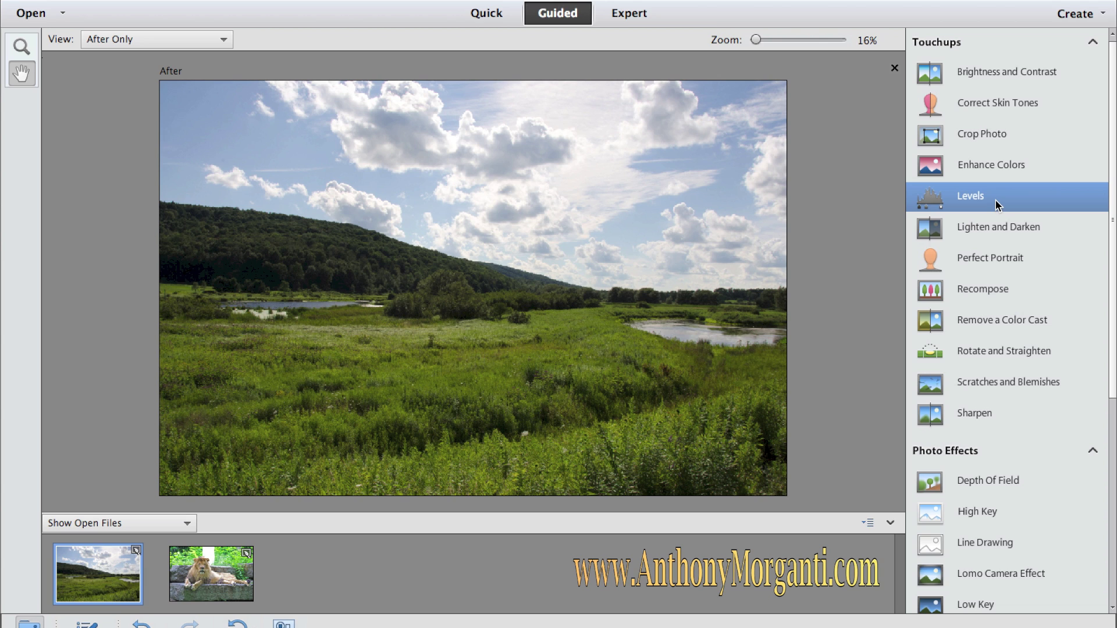
- Apply Enhance Colors to the landscape with Saturation 13 and Lightness 17
click(990, 168)
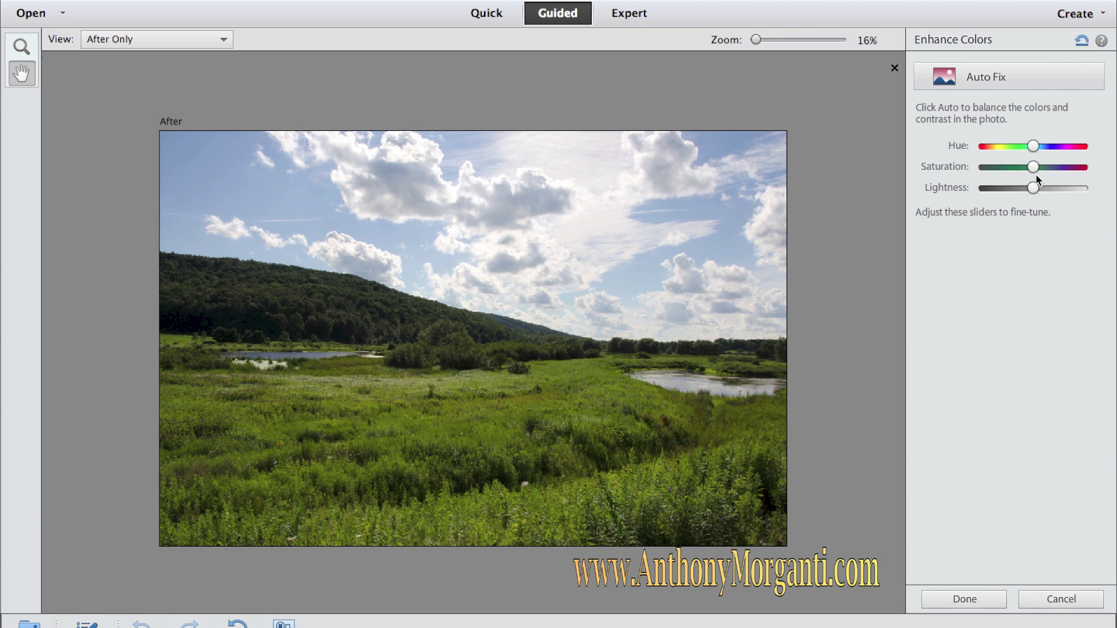
drag(1033, 169, 1043, 167)
drag(1032, 187, 1041, 187)
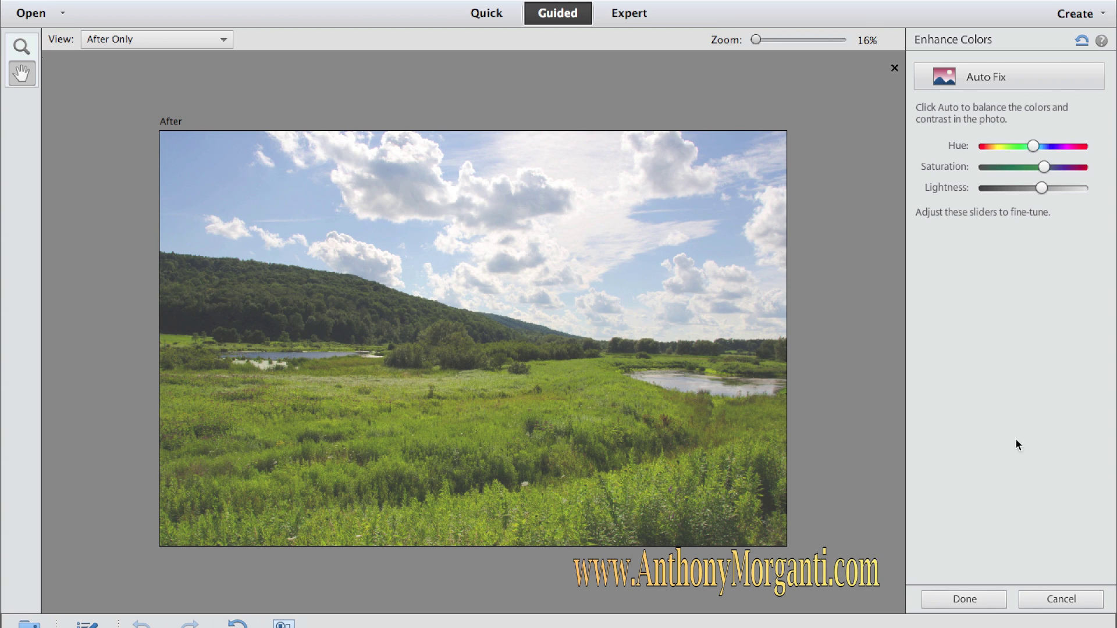
click(956, 598)
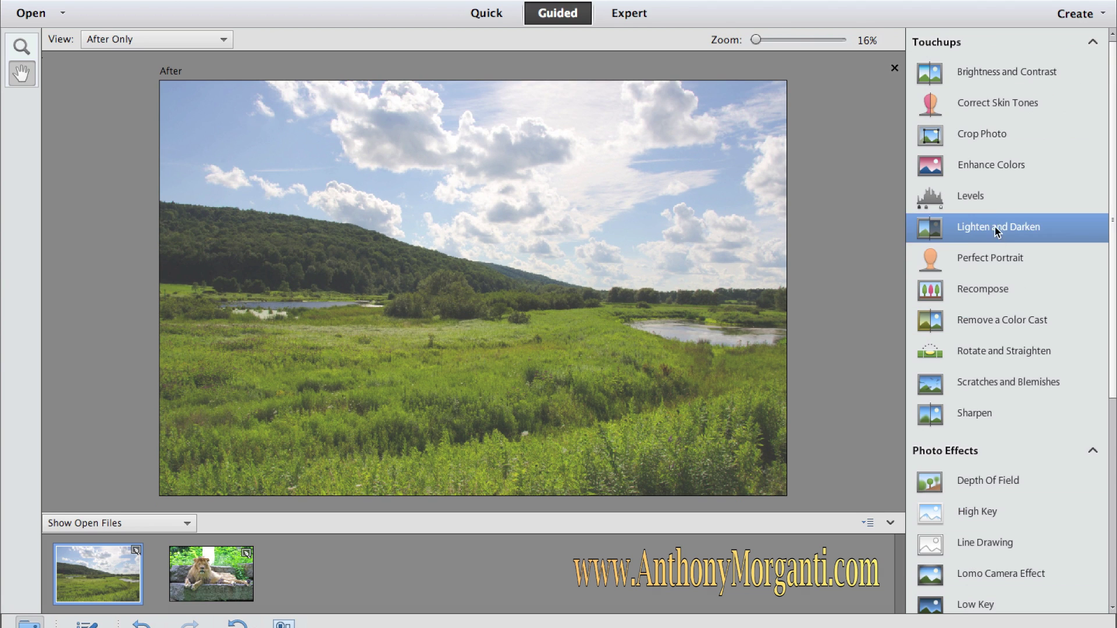
click(986, 195)
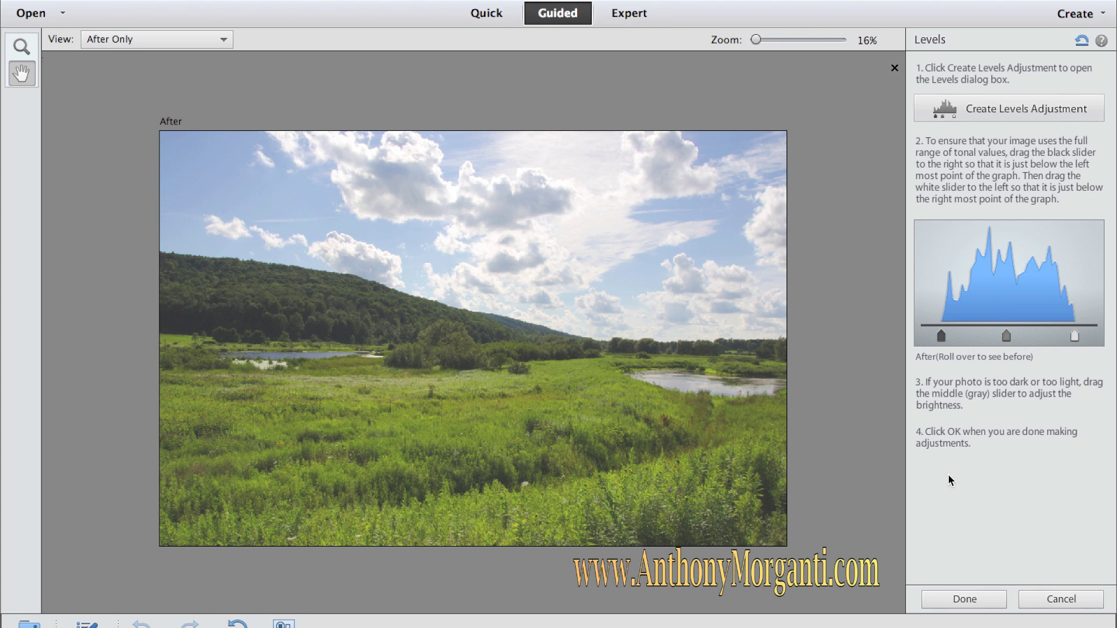
click(1031, 599)
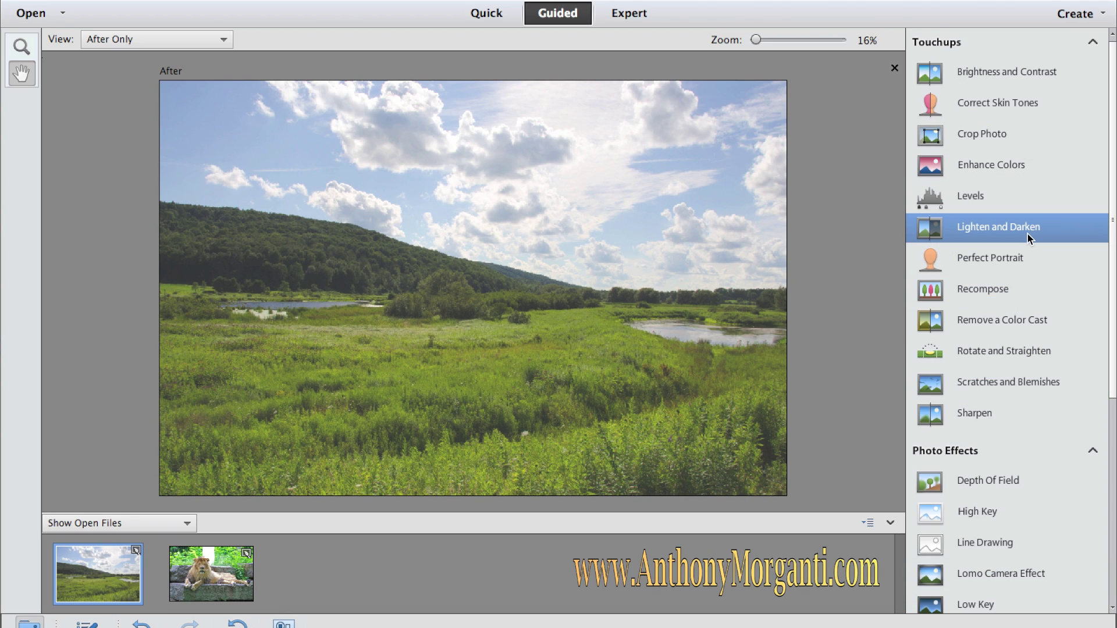
- Apply Lighten and Darken to the landscape with Shadows raised to 11
click(985, 238)
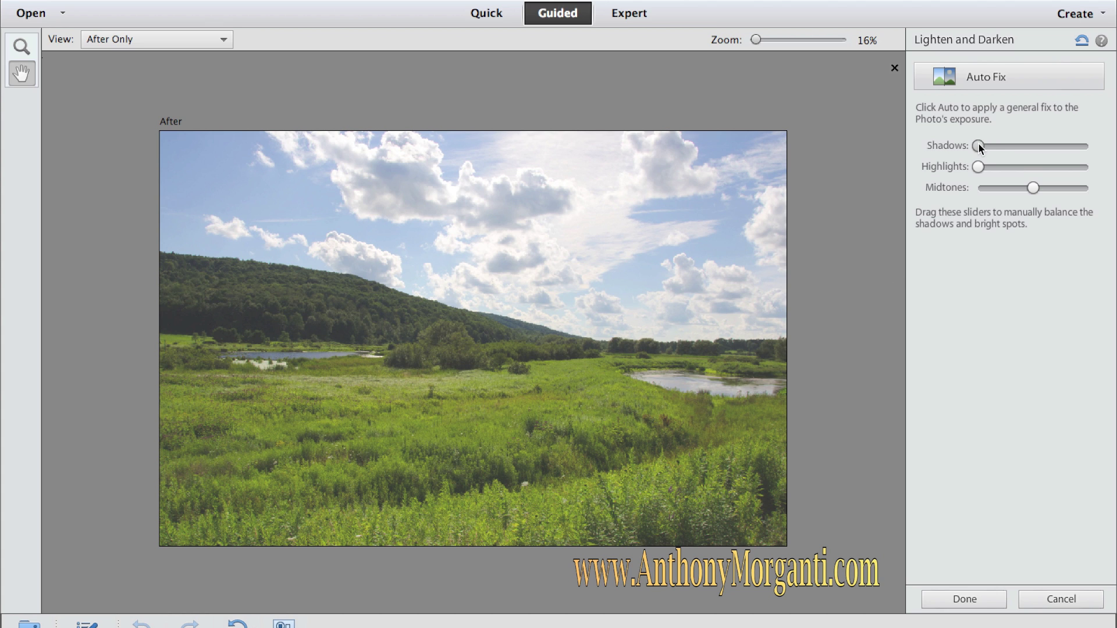
drag(978, 146, 1040, 190)
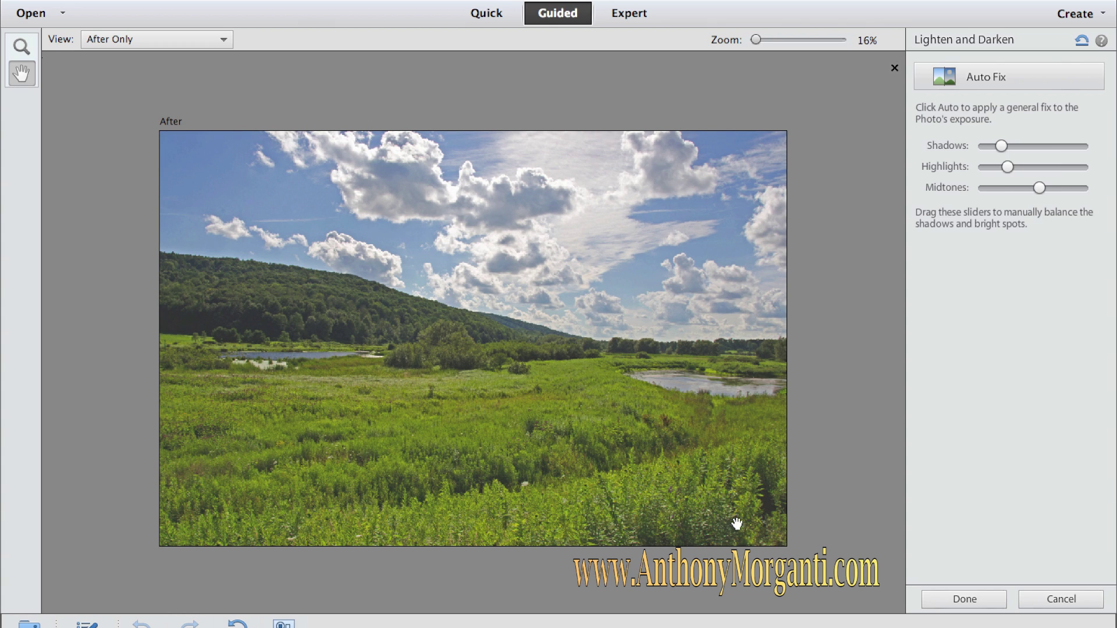
click(958, 601)
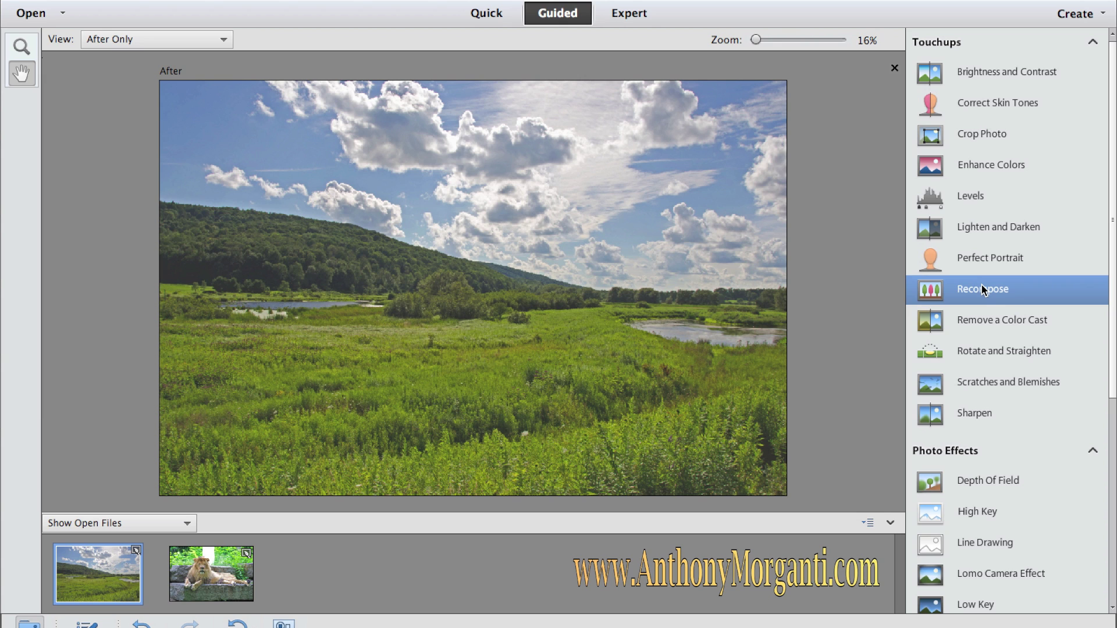
click(981, 288)
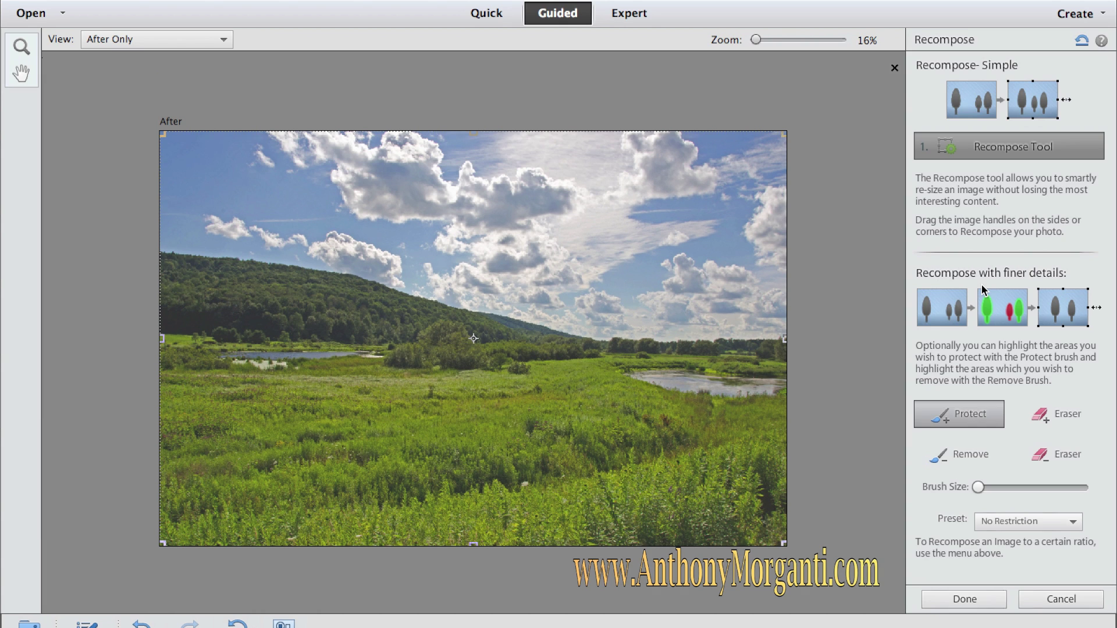
- Try narrowing the landscape from its right edge in Recompose, then exit without keeping changes
click(785, 341)
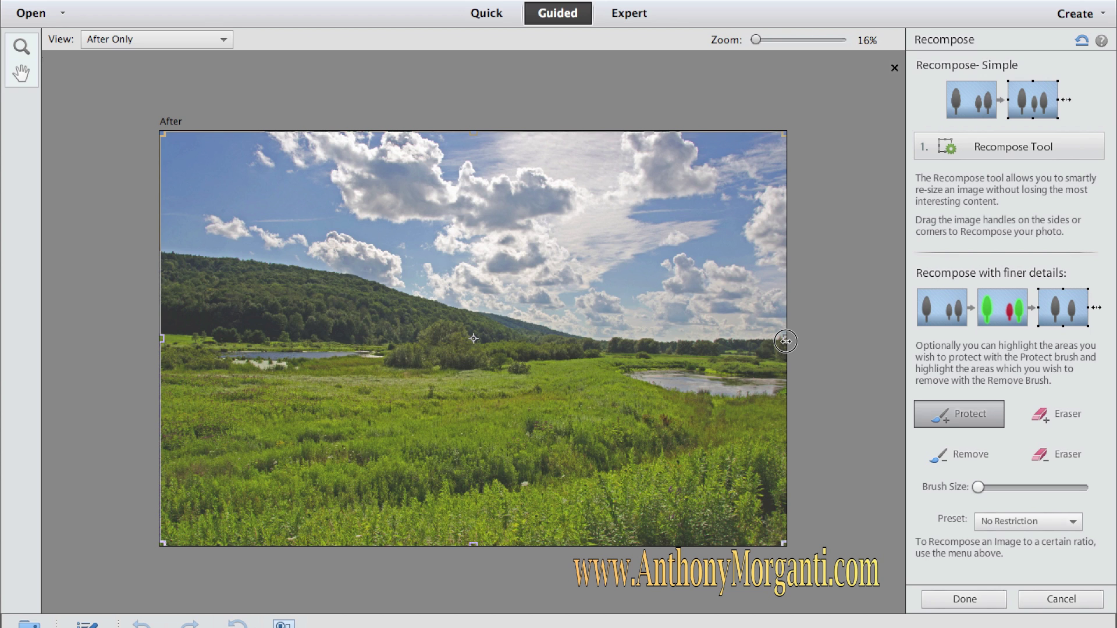
mouse_move(785, 341)
mouse_down()
mouse_move(619, 341)
mouse_move(785, 345)
mouse_up()
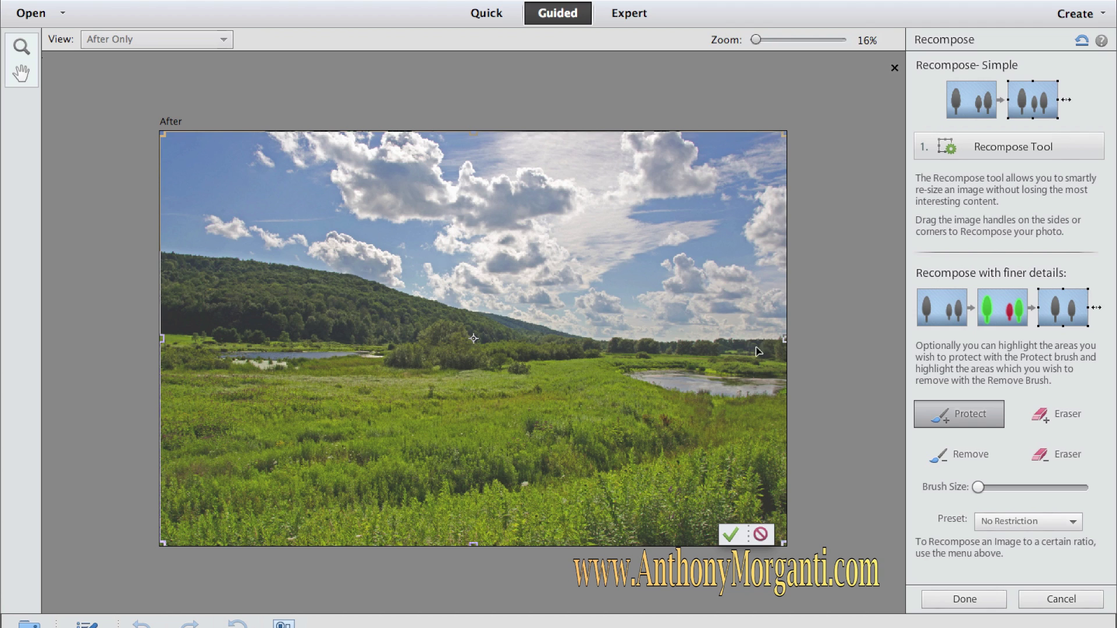
click(731, 534)
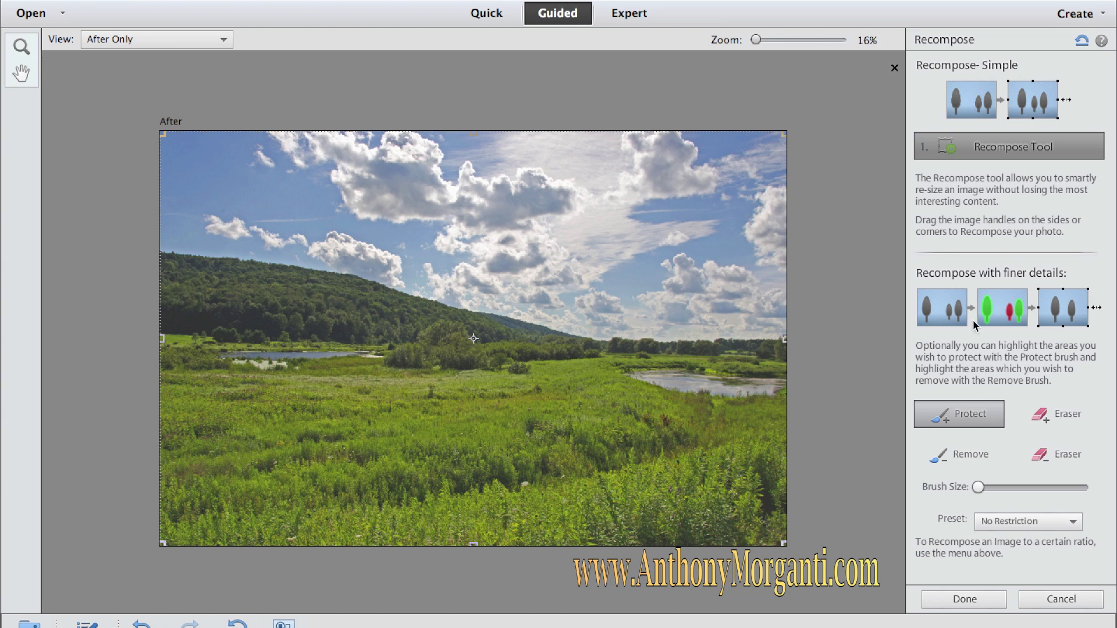
click(958, 405)
click(1042, 600)
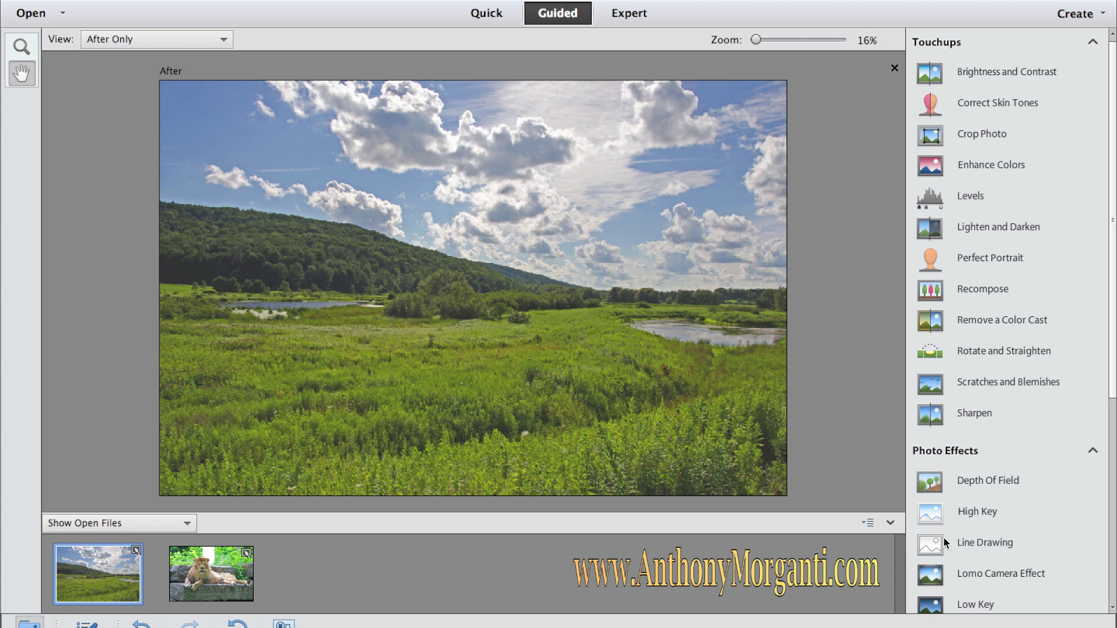
- Back out of Rotate and Straighten, then try Sharpen's slider and Auto Fix and finish
click(972, 349)
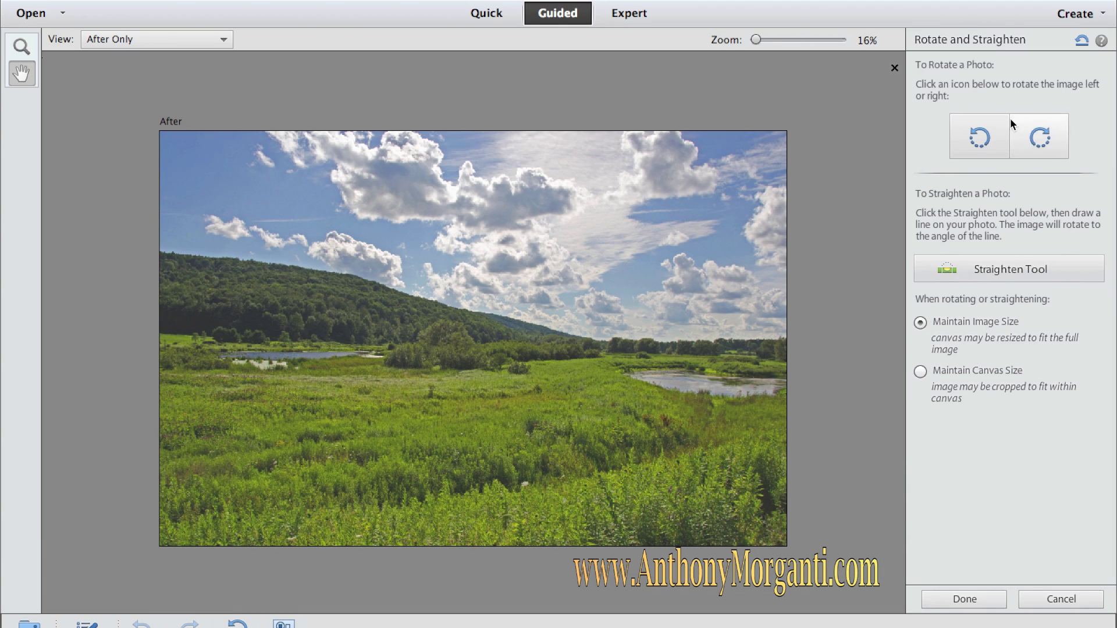
click(1042, 598)
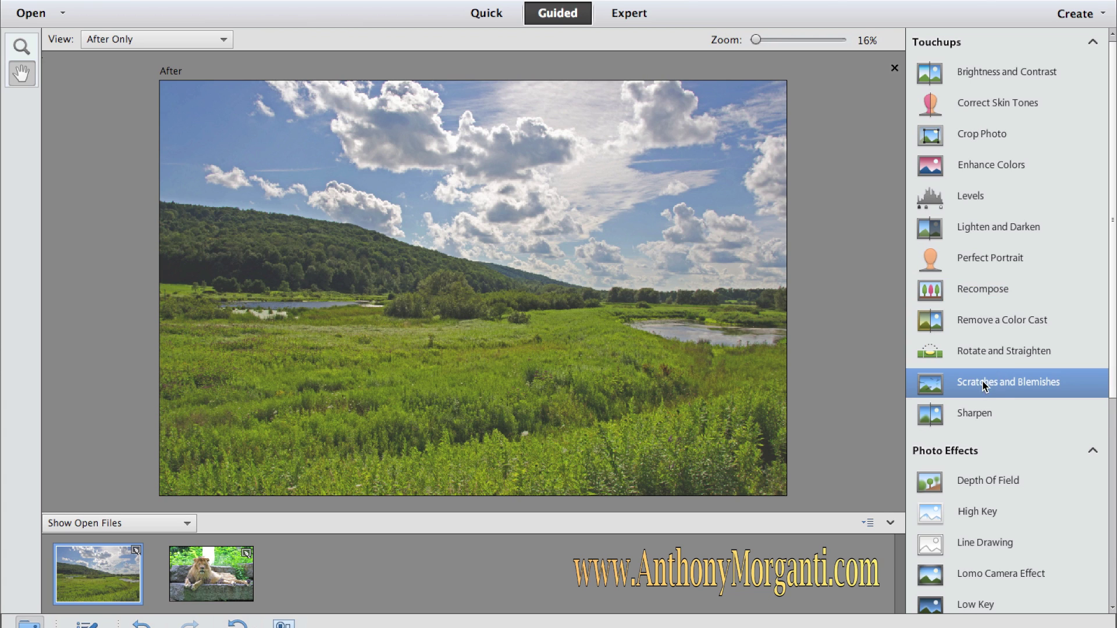
click(977, 411)
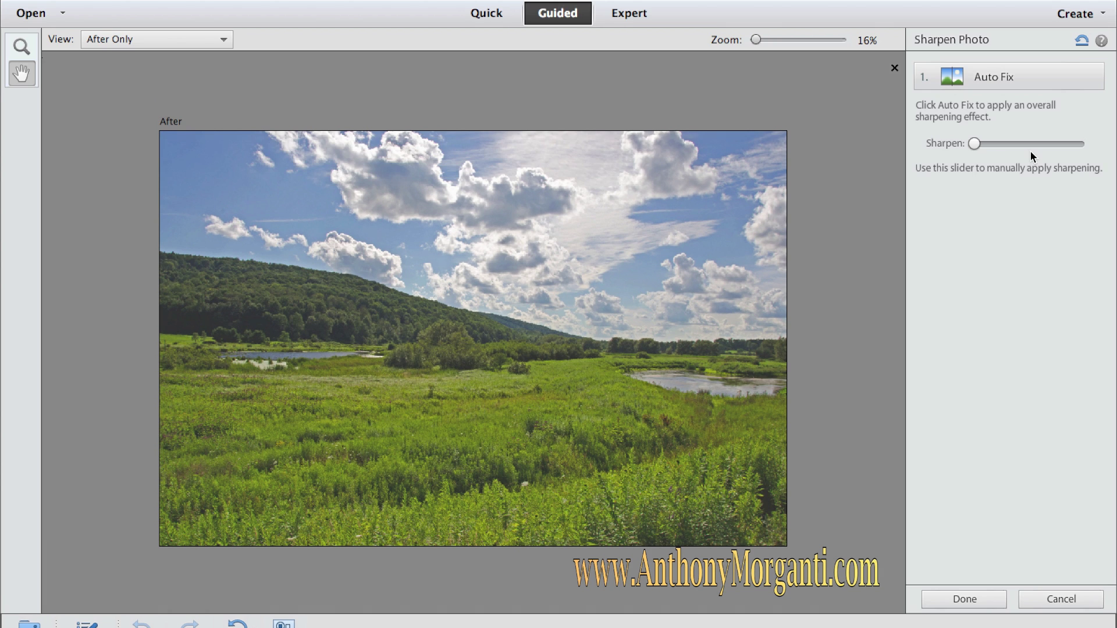
drag(971, 140, 1028, 149)
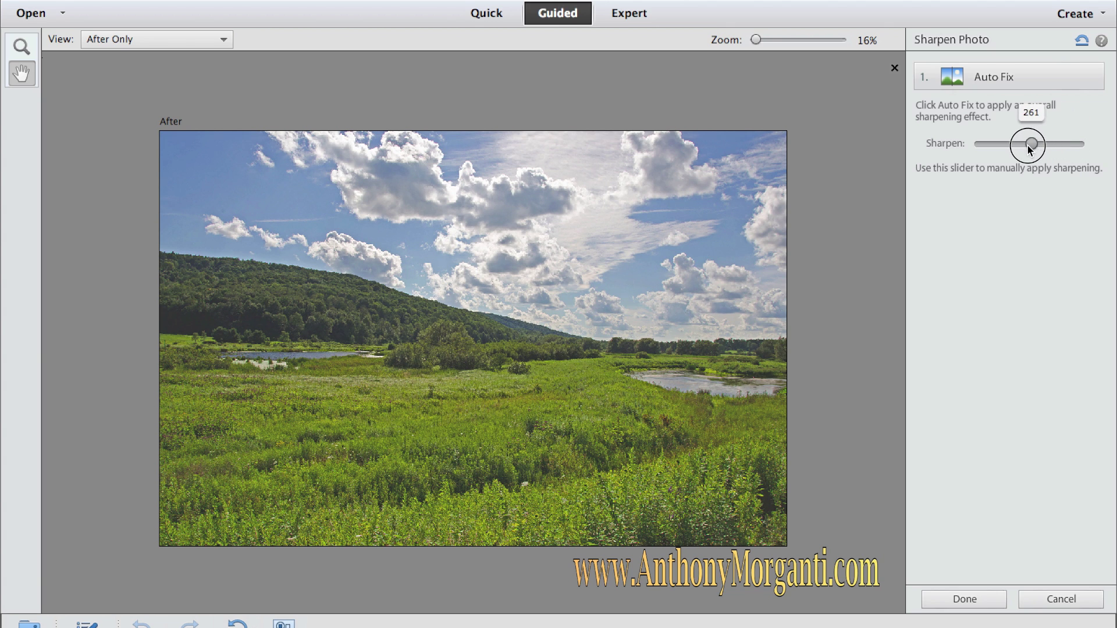
click(1007, 79)
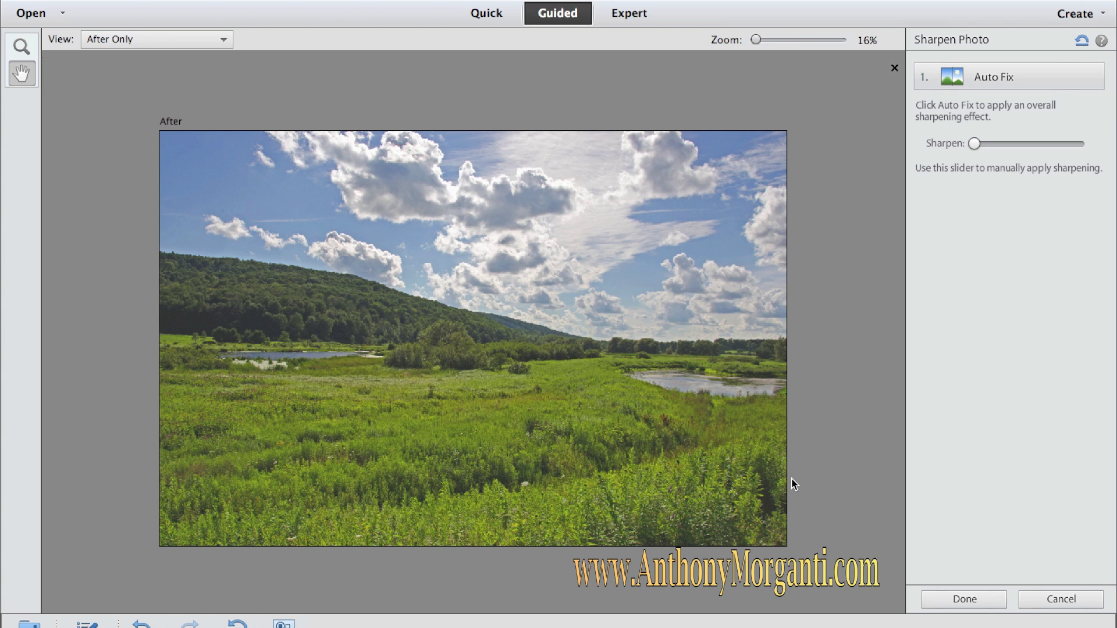
click(985, 602)
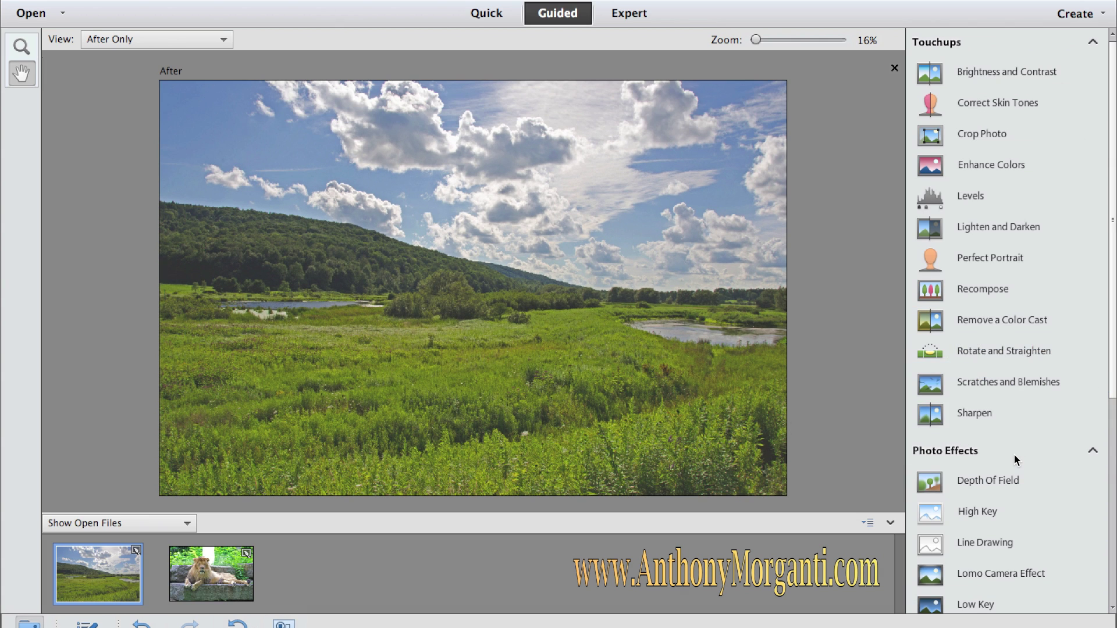
scroll(1014, 455, down, 3)
- Preview Depth Of Field in Photo Effects and leave it, then open High Key
scroll(1014, 455, down, 2)
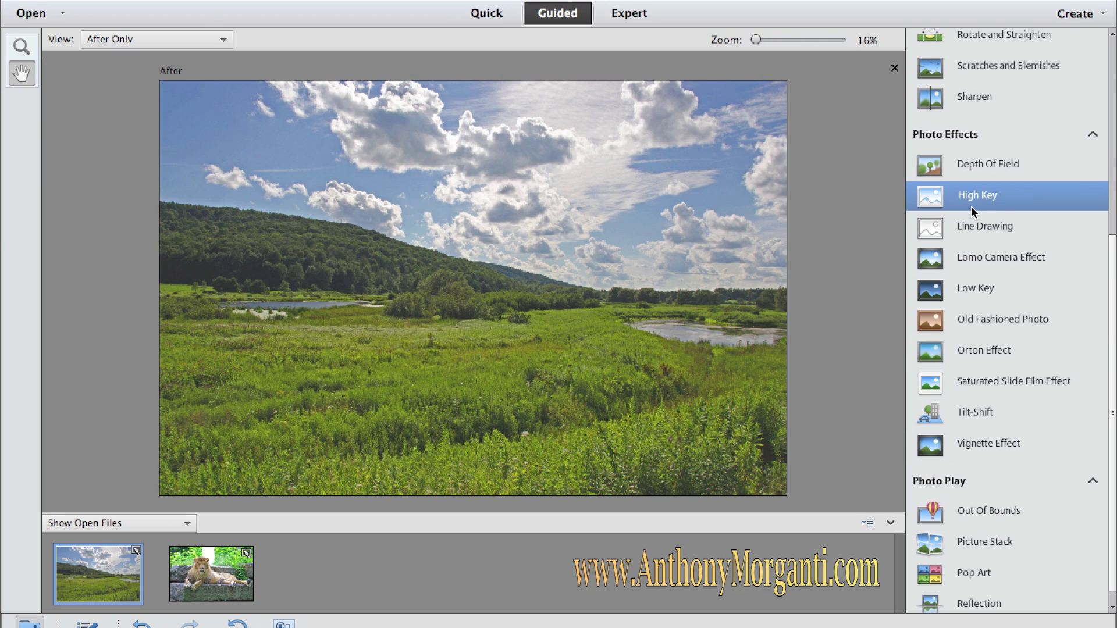
click(975, 170)
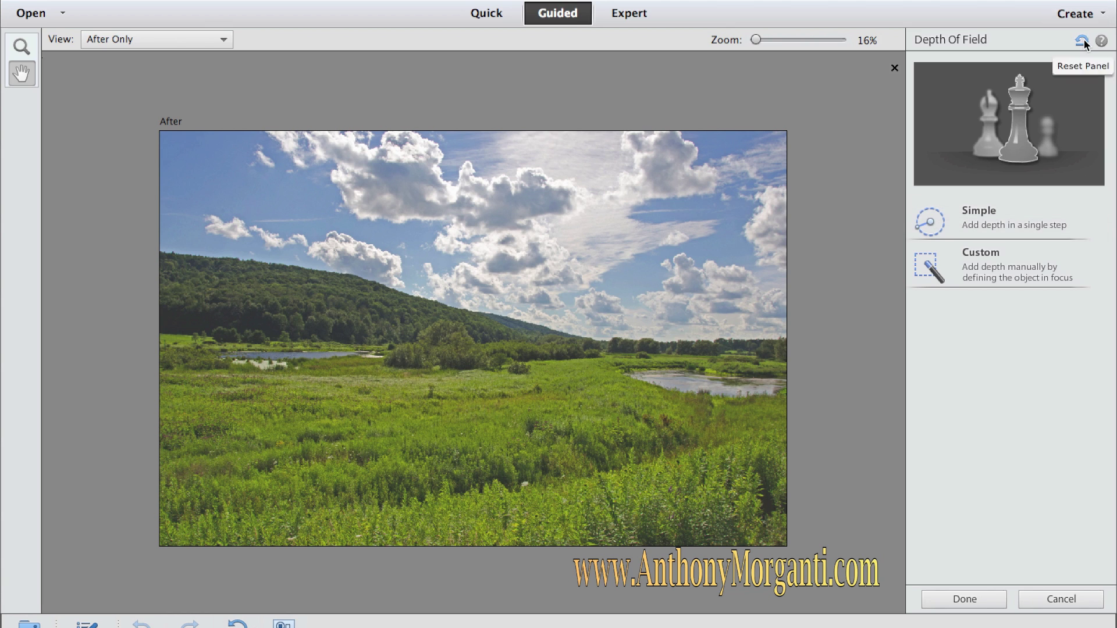
click(1064, 599)
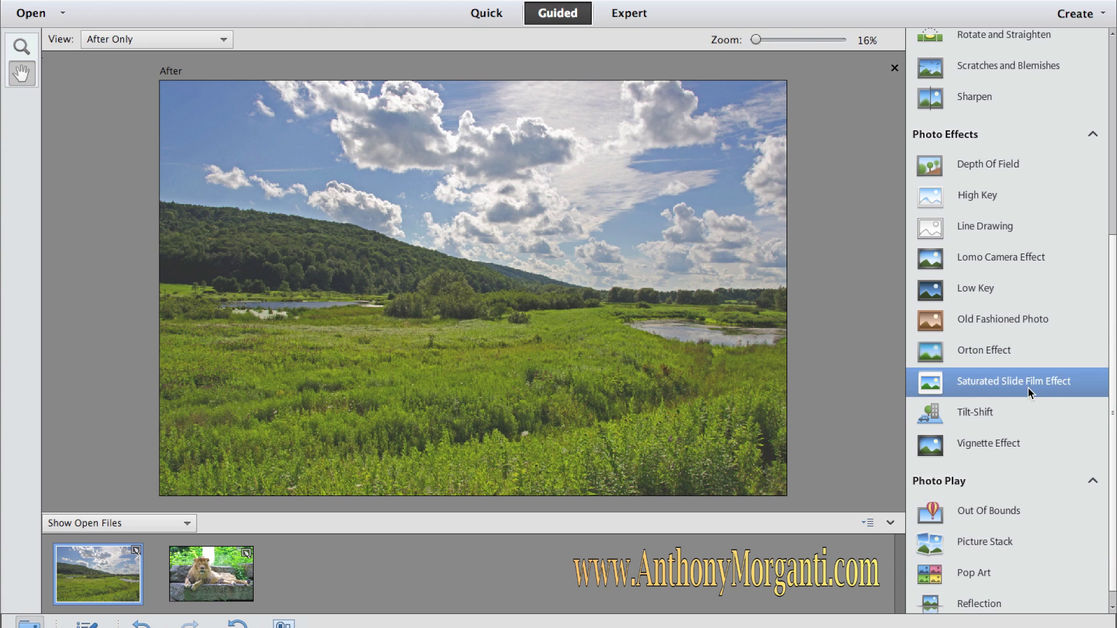
scroll(982, 557, down, 1)
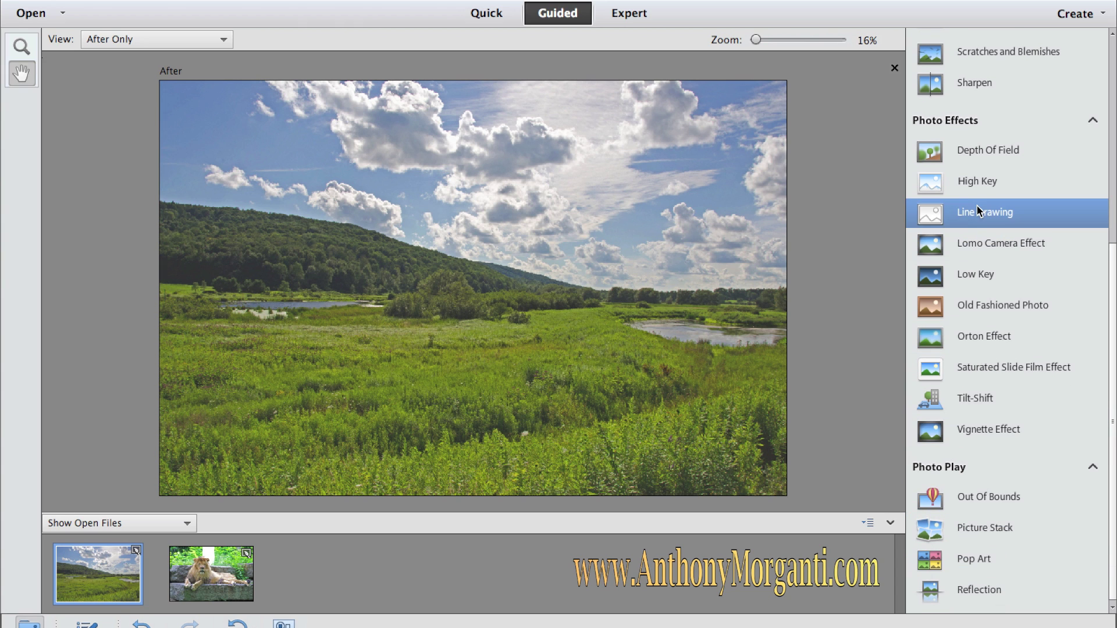
click(961, 182)
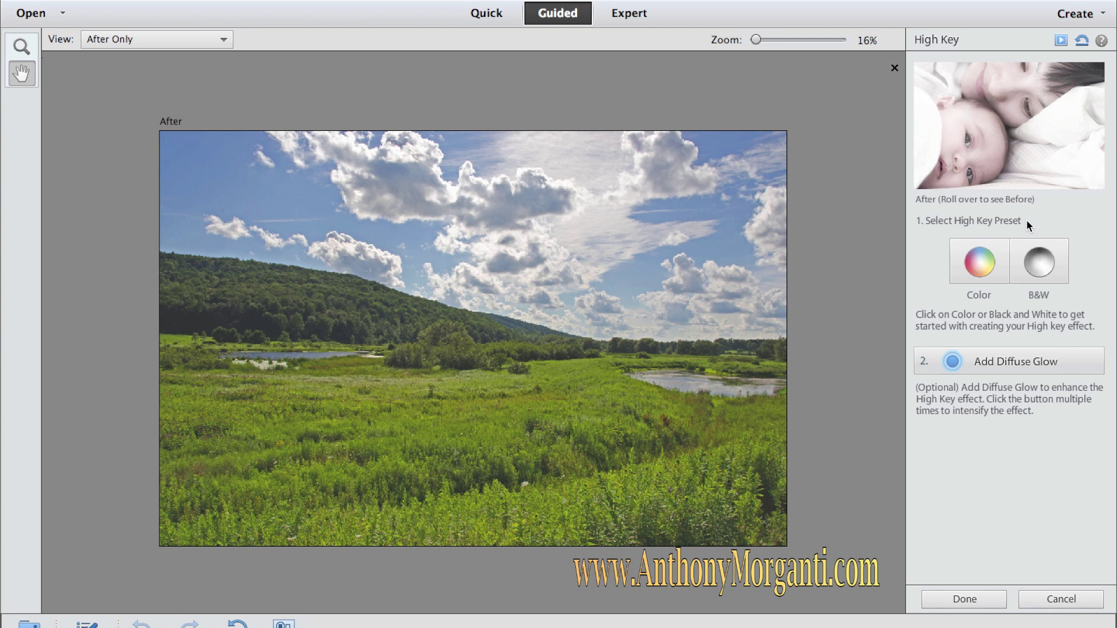
- Preview High Key's B&W and Color presets with Diffuse Glow, then cancel High Key
mouse_move(1008, 153)
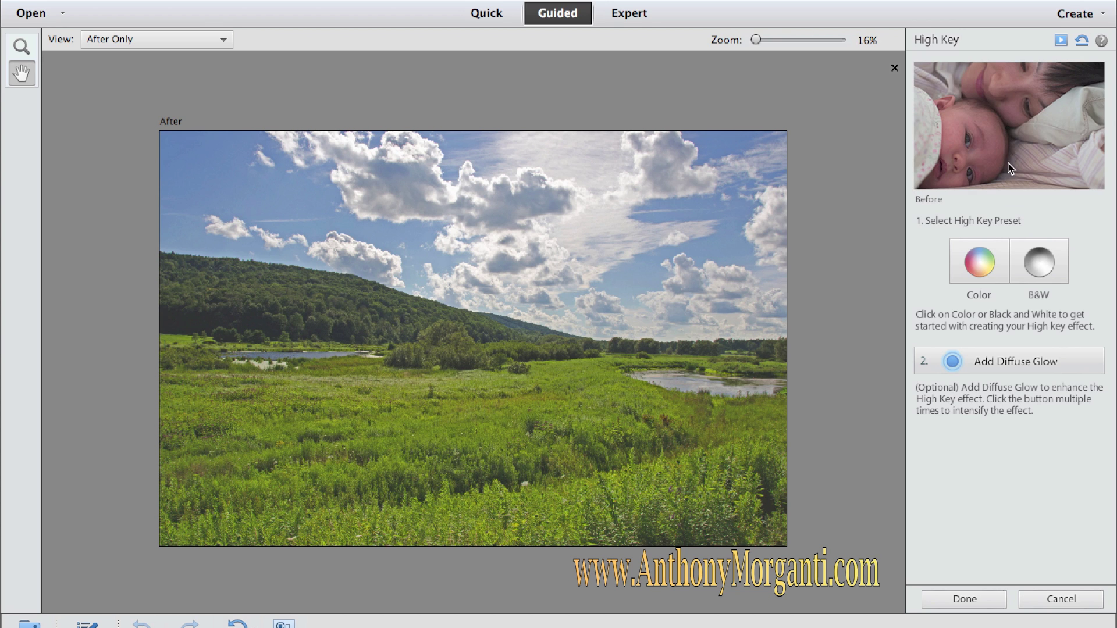
click(1027, 269)
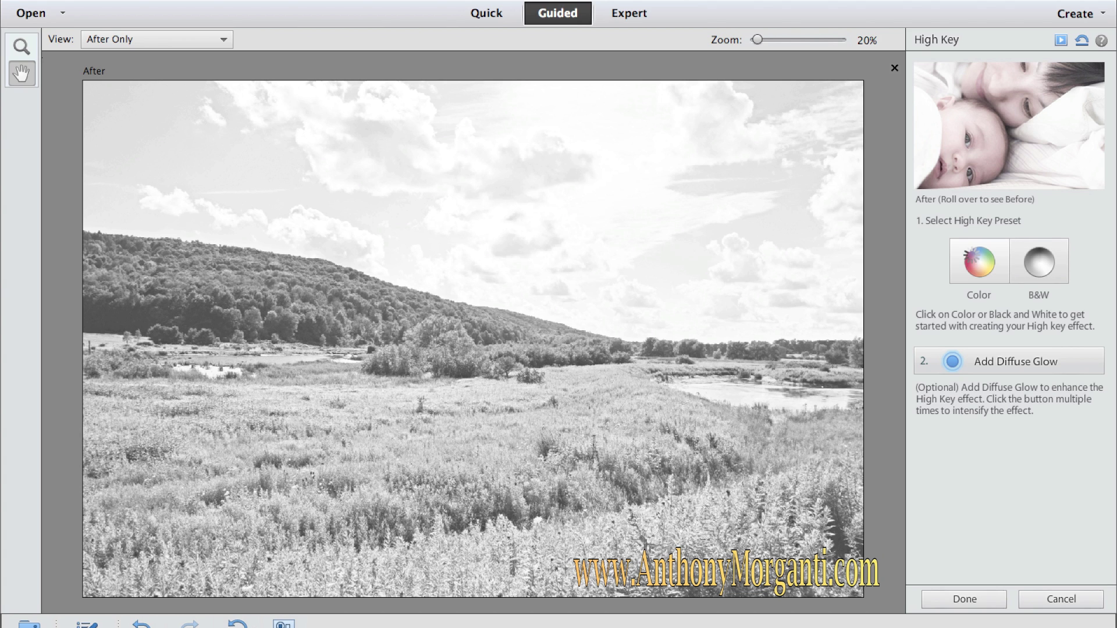
click(972, 257)
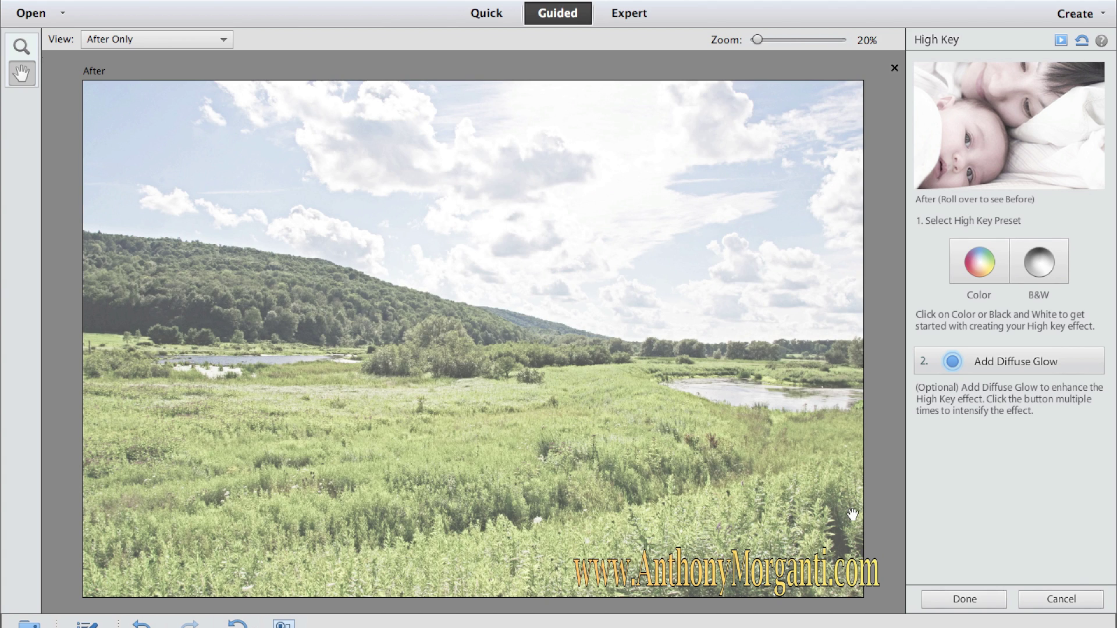
click(1050, 266)
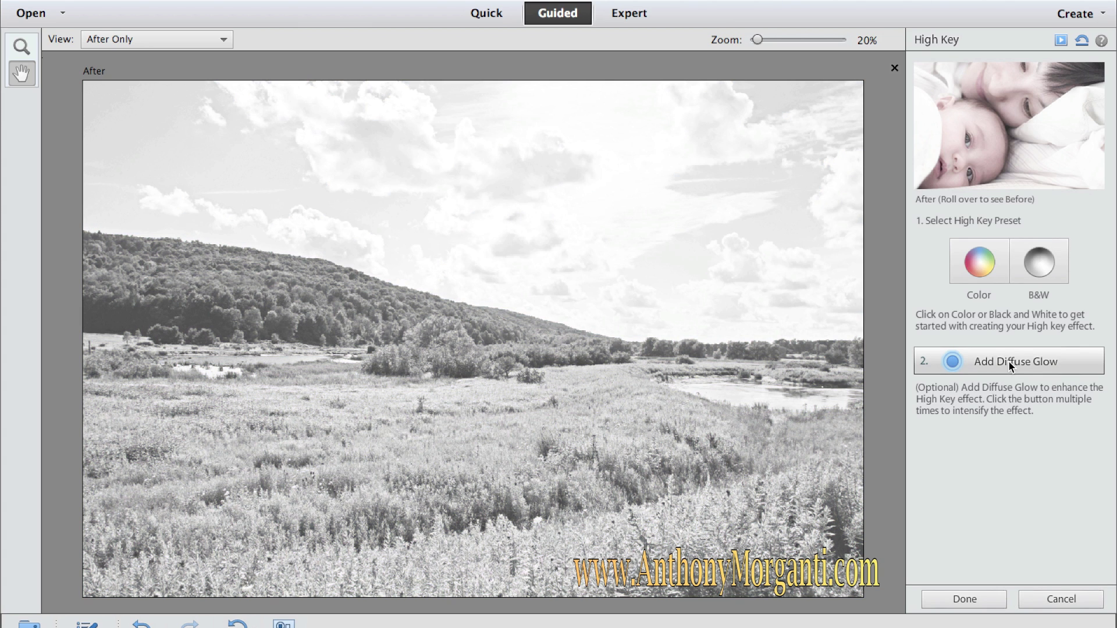
click(998, 362)
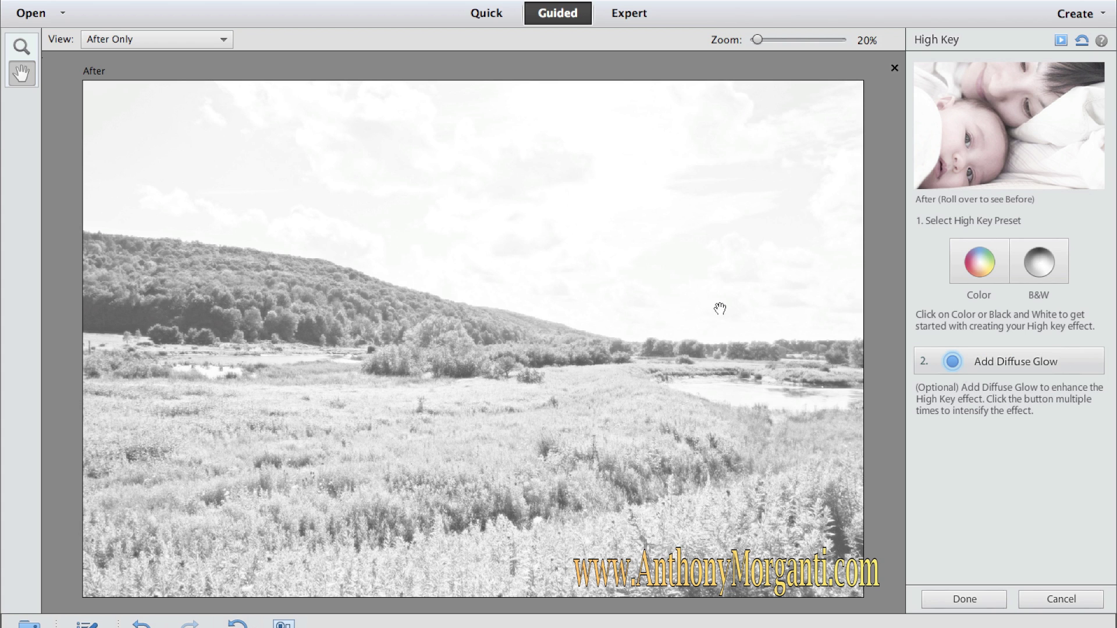
click(1076, 599)
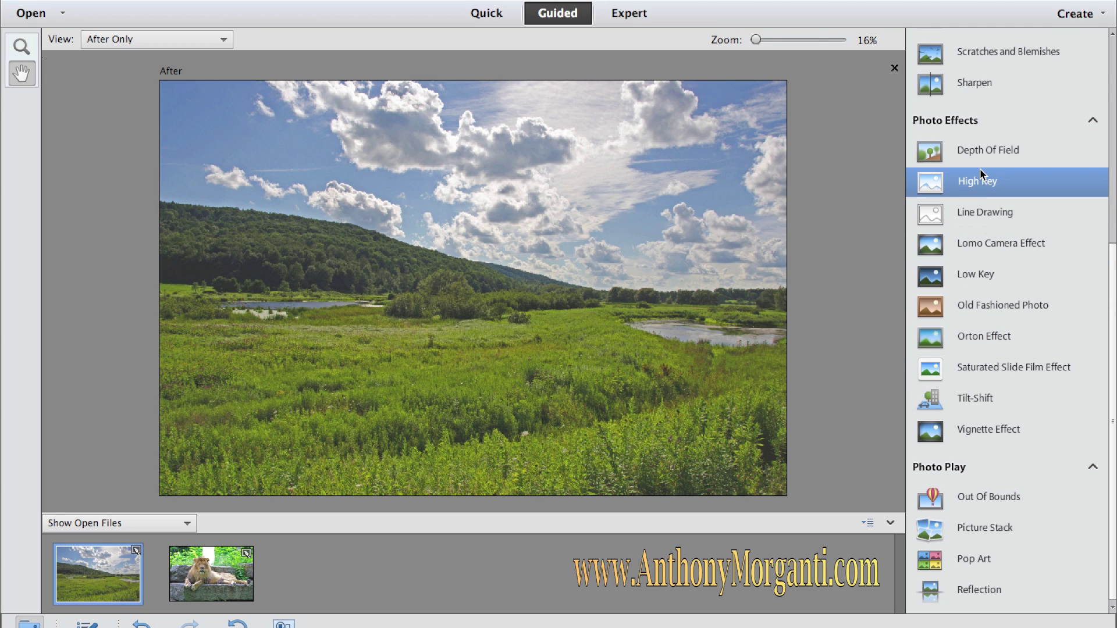
click(990, 218)
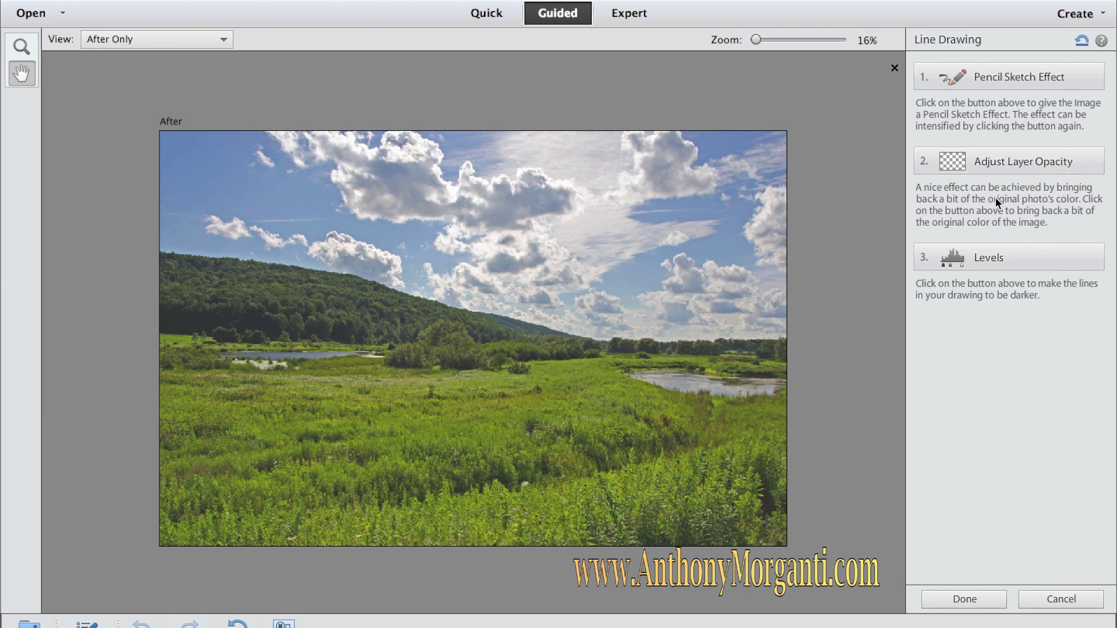
- Apply Pencil Sketch, restore some colour via layer opacity, and darken the lines with Levels
click(983, 80)
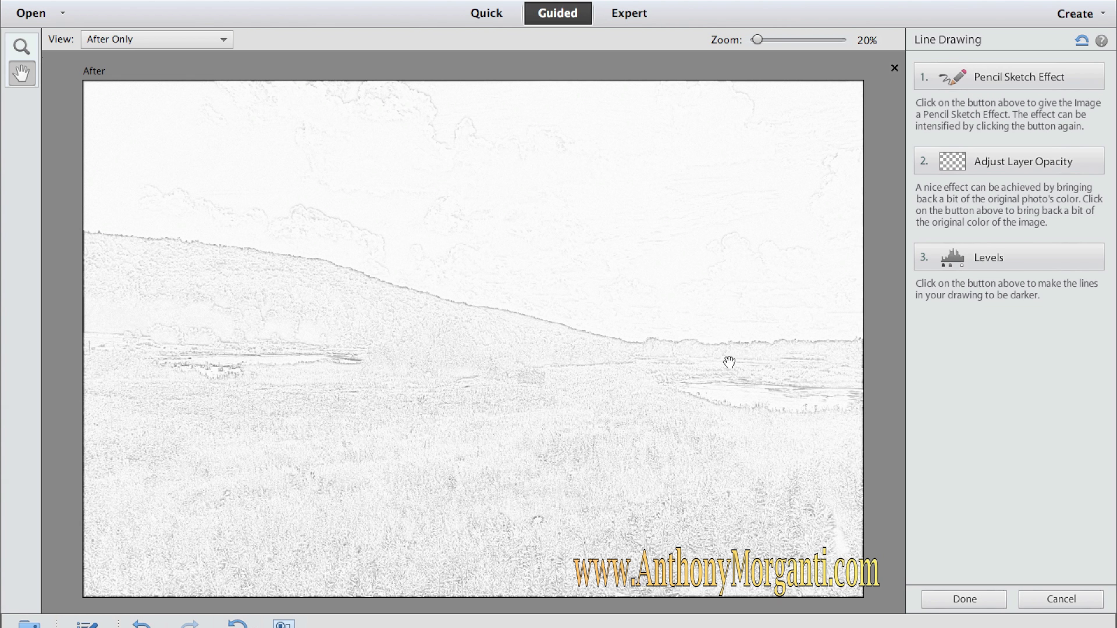
click(995, 162)
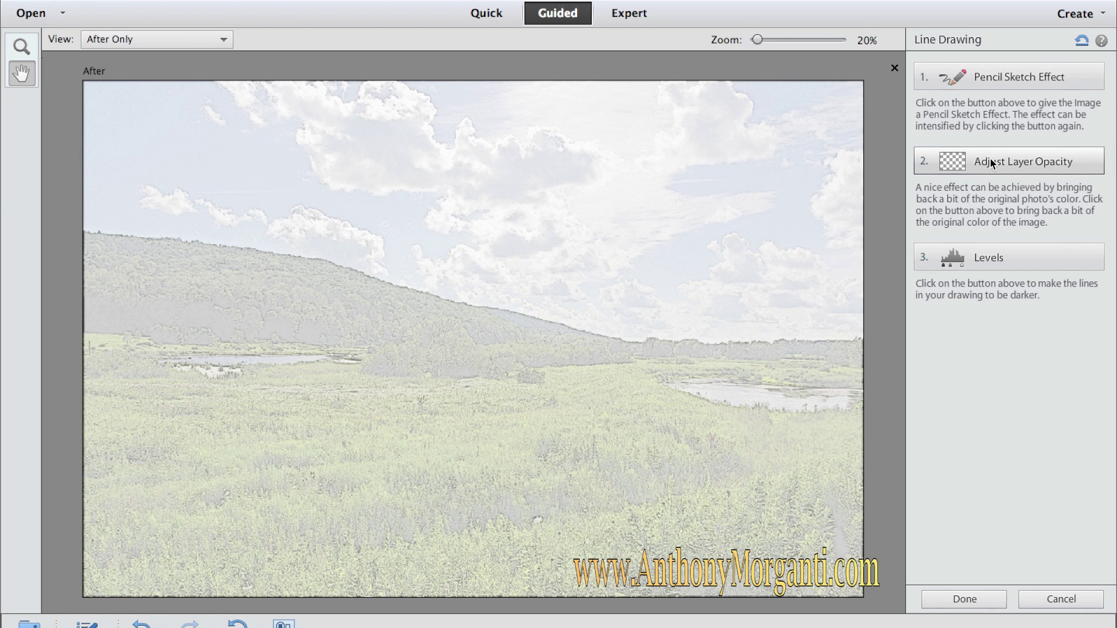
click(993, 258)
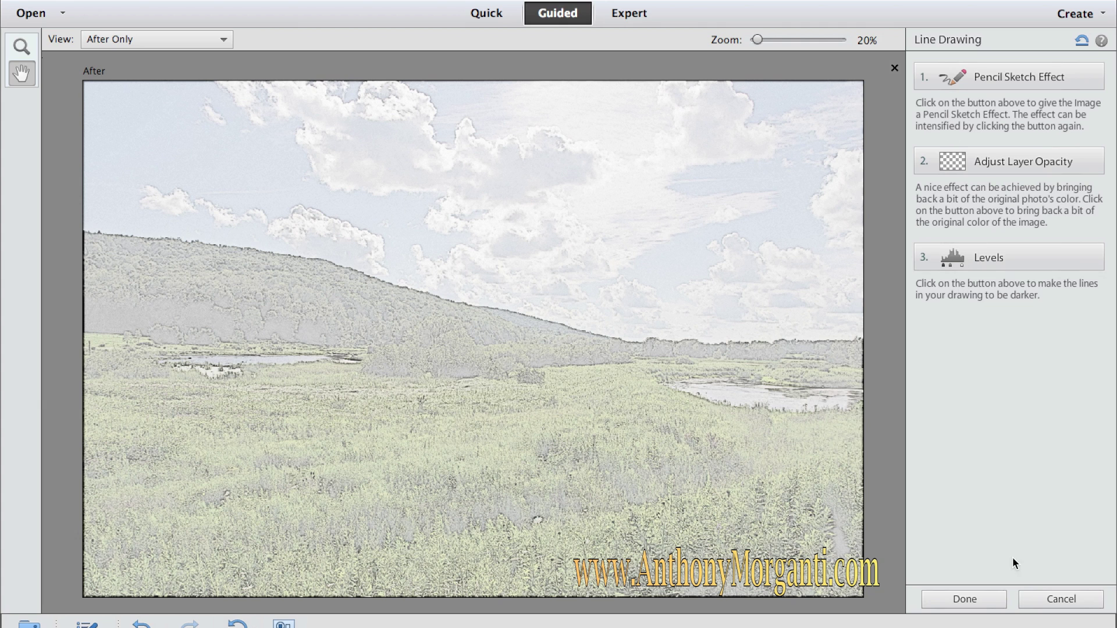
- Discard the Line Drawing and preview then cancel the Orton Effect
click(1056, 599)
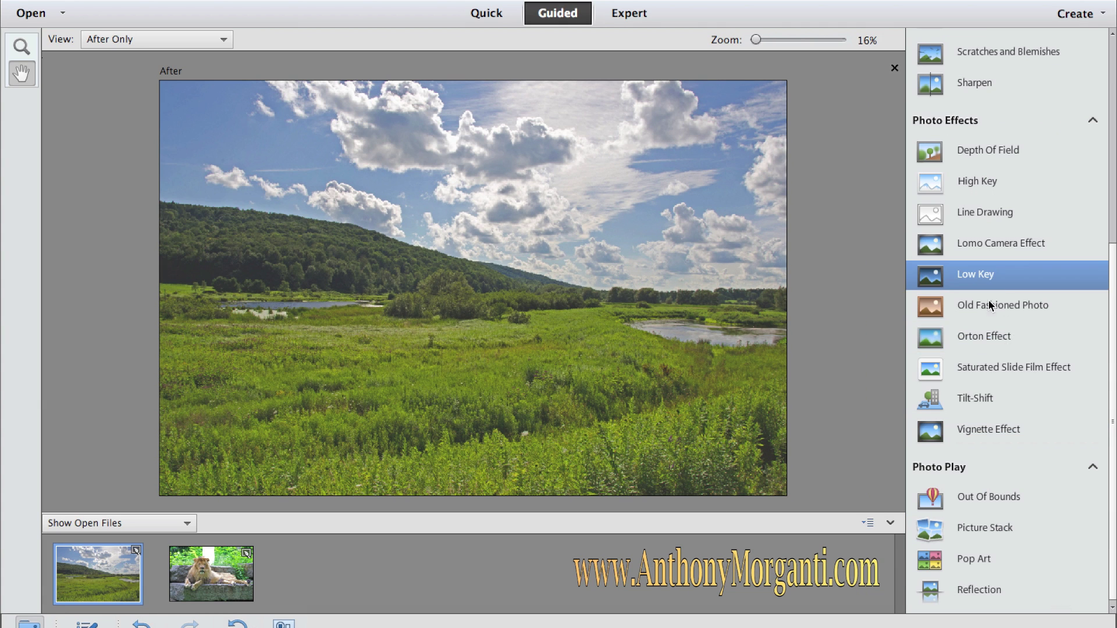
click(984, 341)
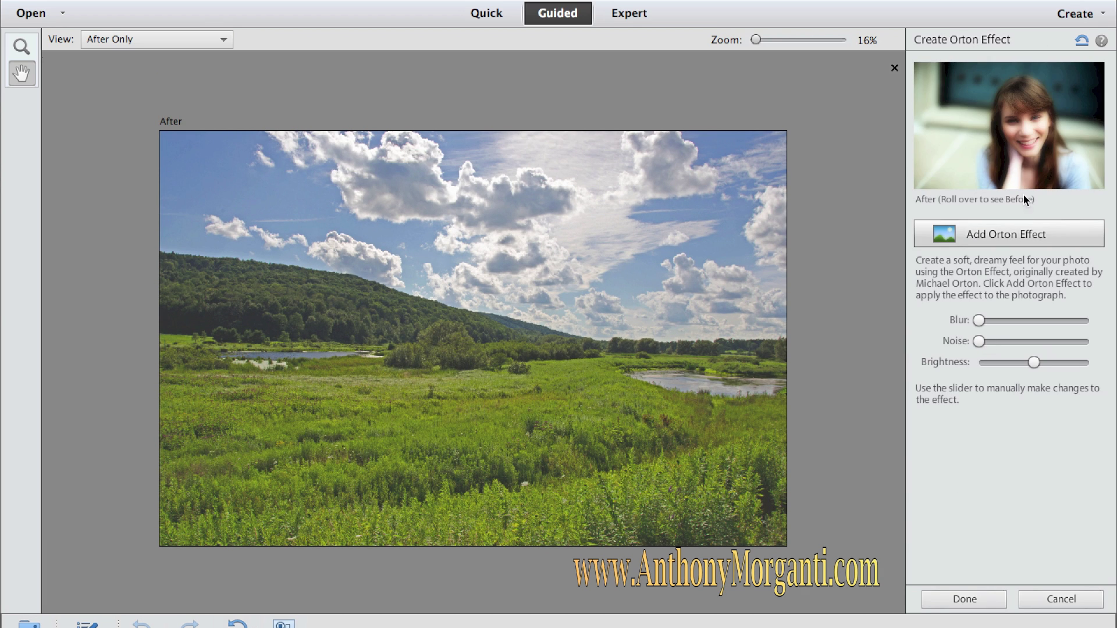
click(1047, 595)
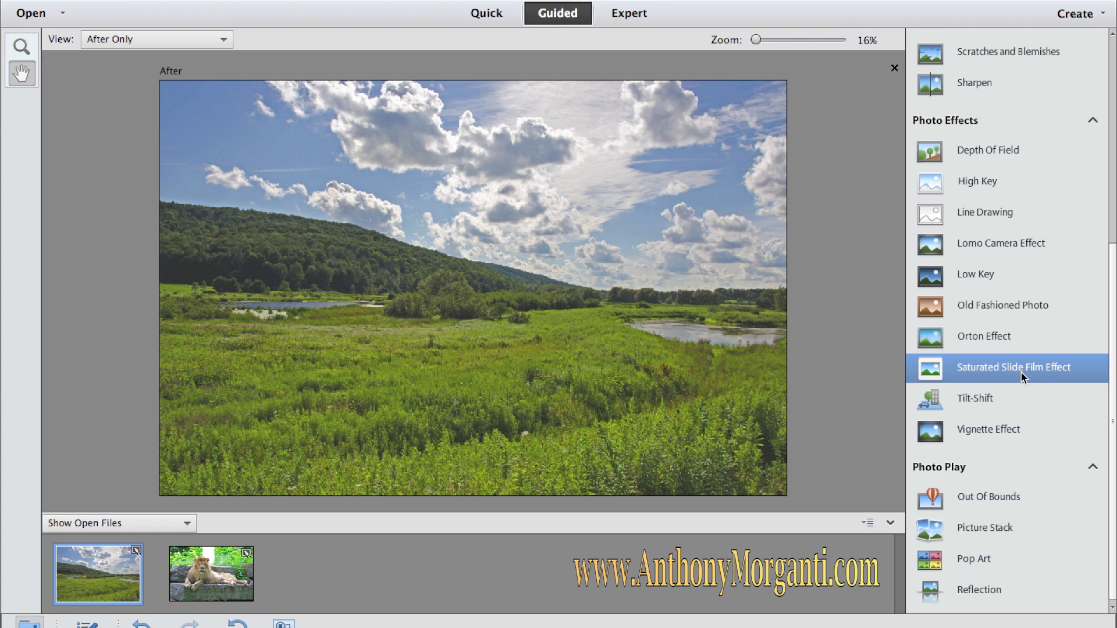
click(989, 429)
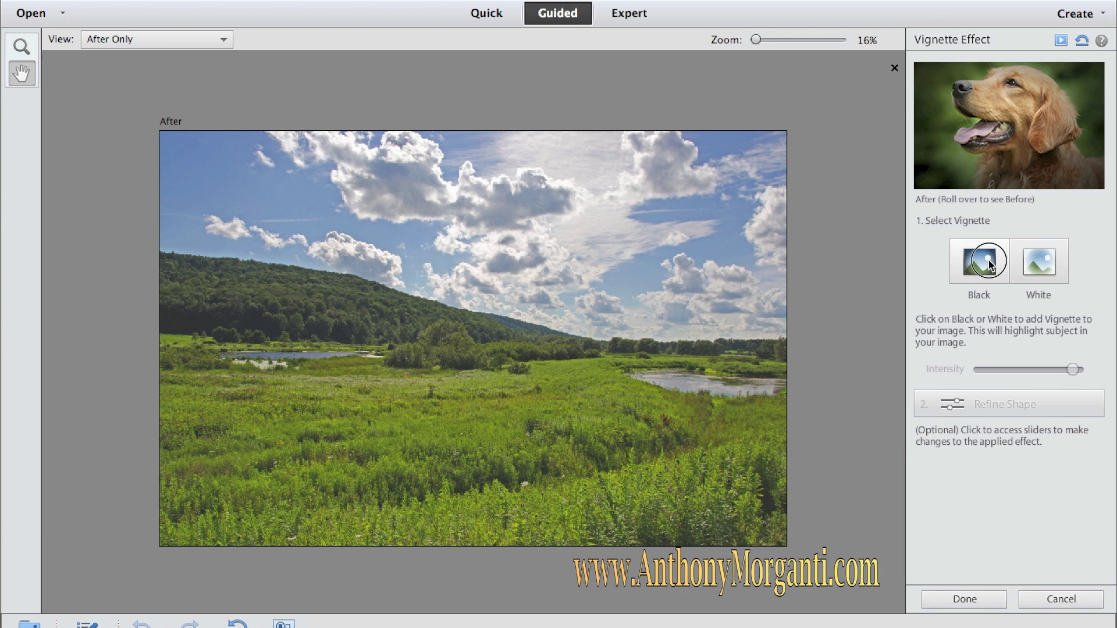
- Add a black vignette with 250 px feathering, adjust its intensity, and apply it
click(989, 260)
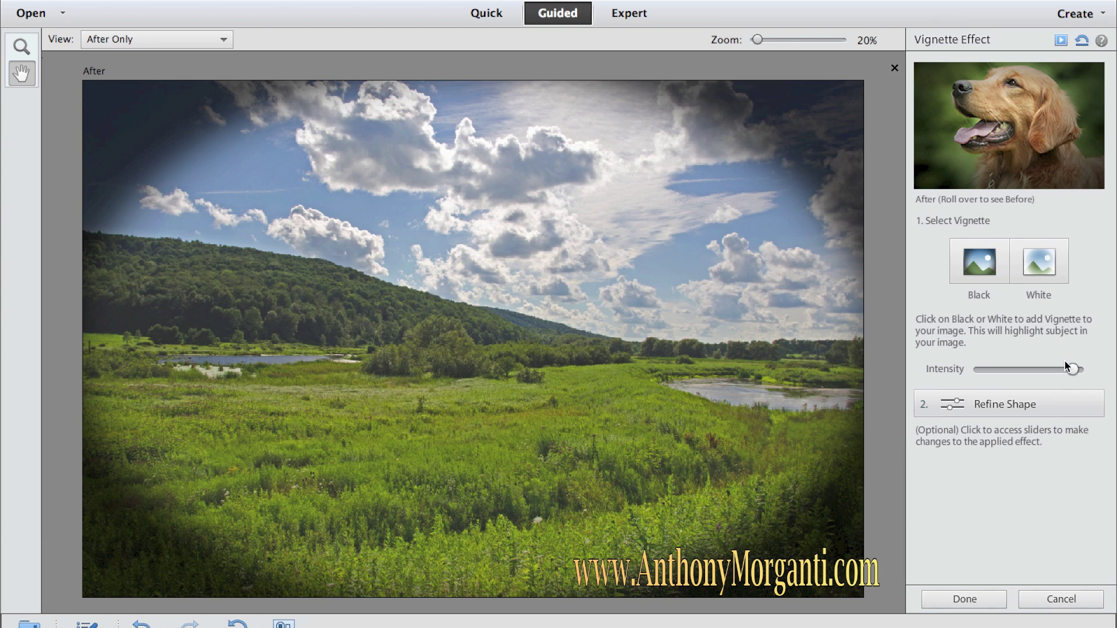
drag(1073, 369, 1021, 364)
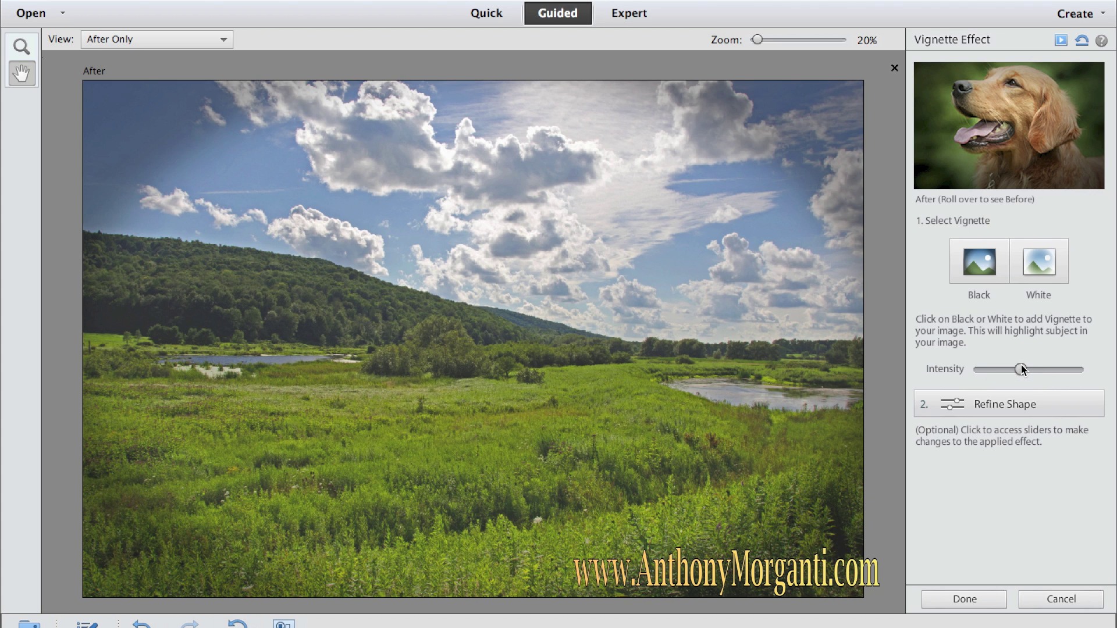
click(1016, 406)
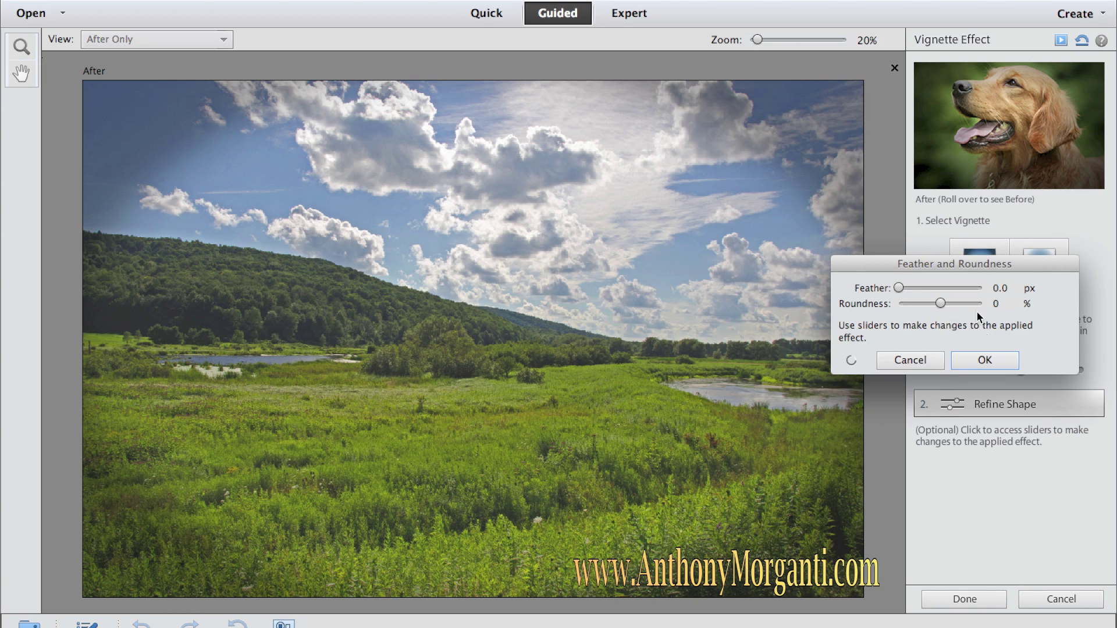
drag(899, 289, 988, 288)
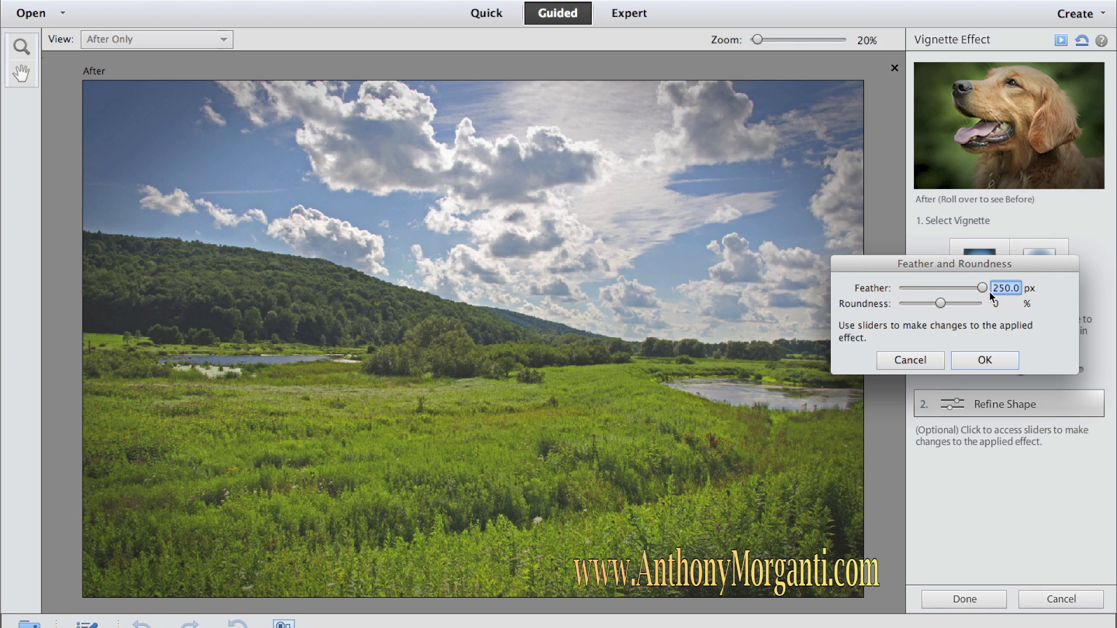
click(984, 361)
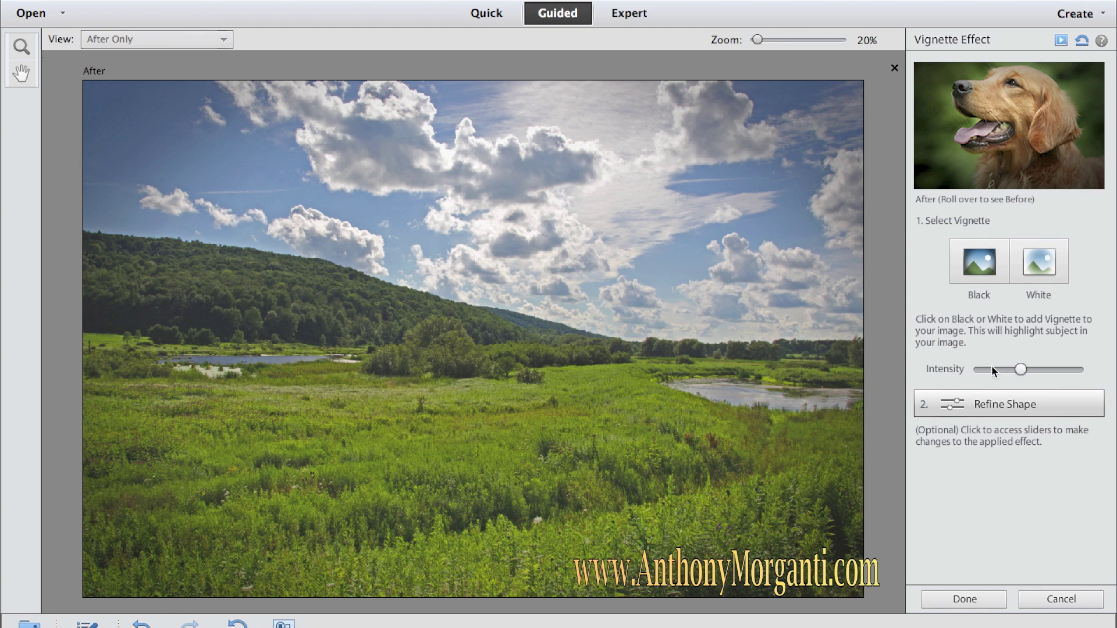
drag(1020, 368, 1042, 369)
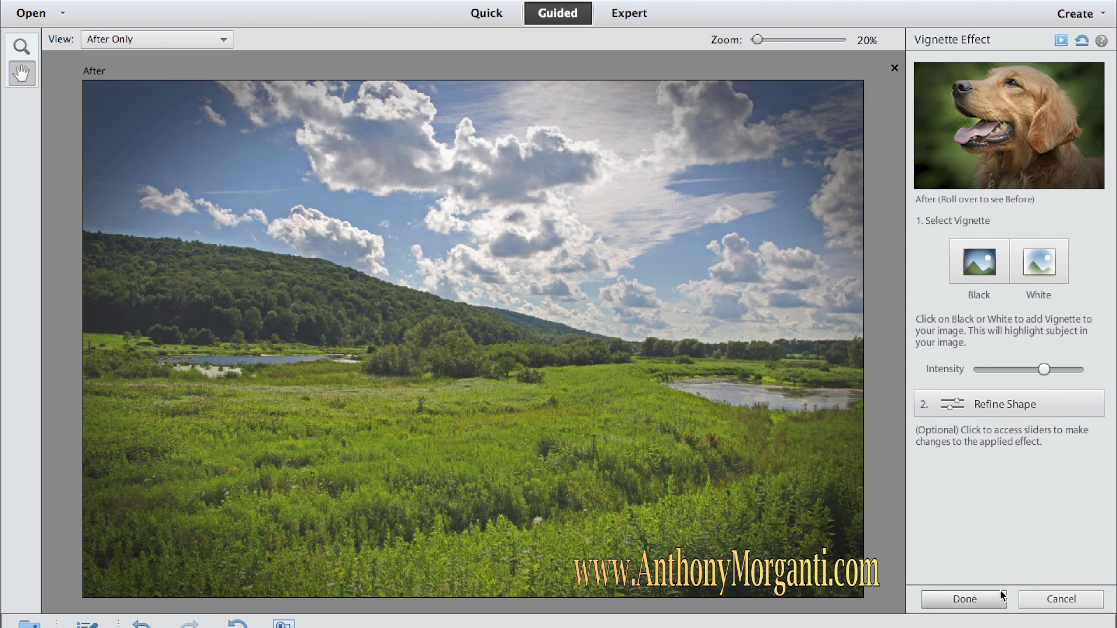
click(982, 600)
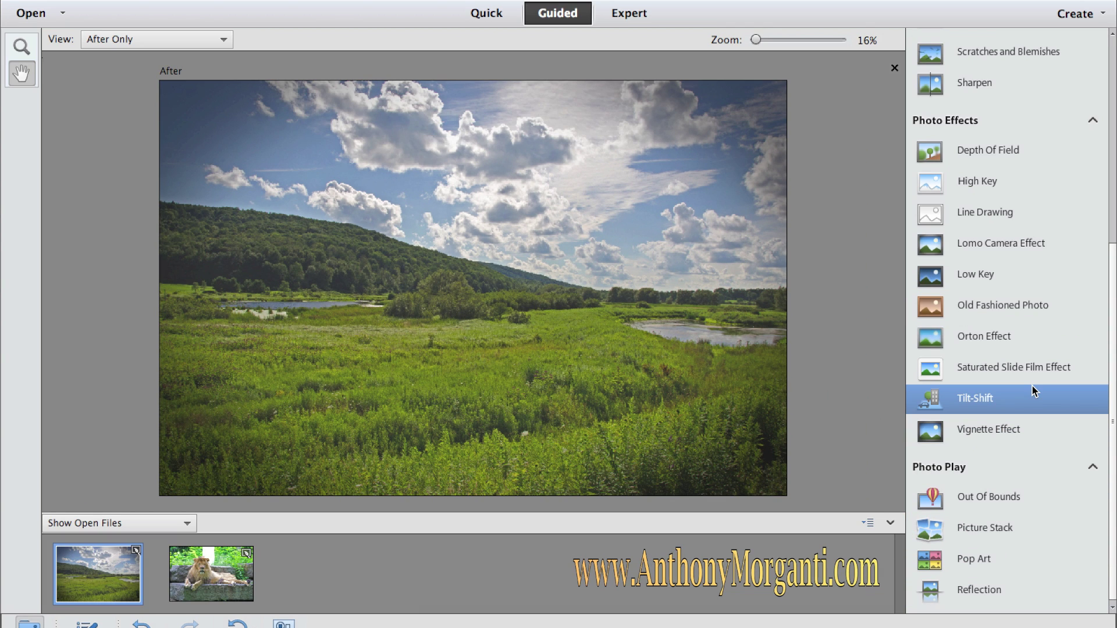
- Try and cancel Out Of Bounds, then split the photo into an 8-picture stack
click(997, 494)
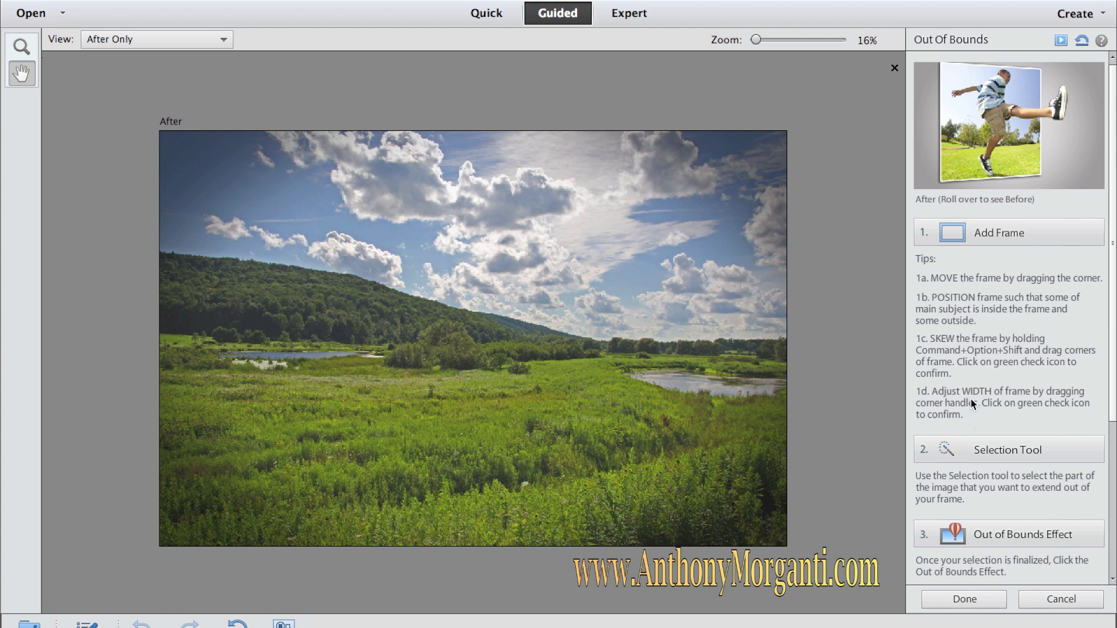
click(1061, 599)
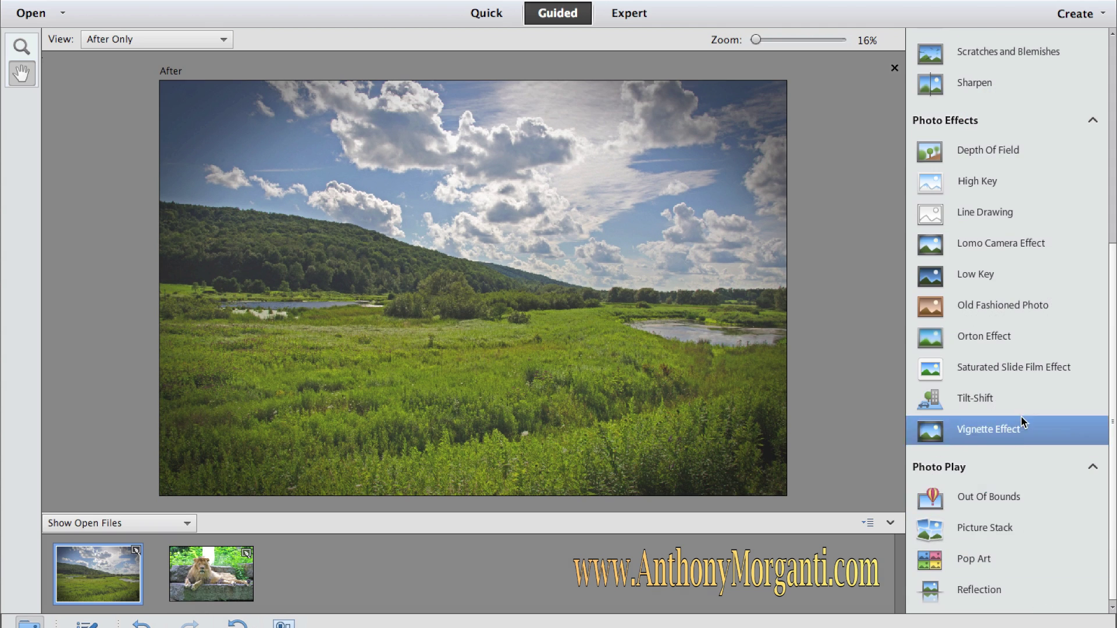
click(1010, 525)
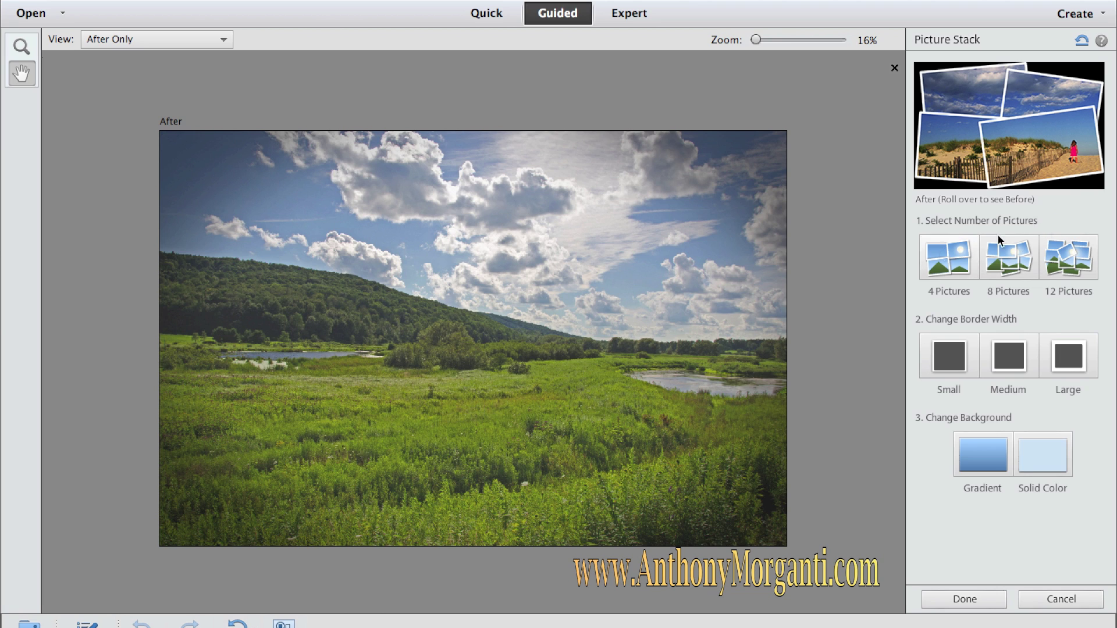
mouse_move(929, 122)
click(1012, 255)
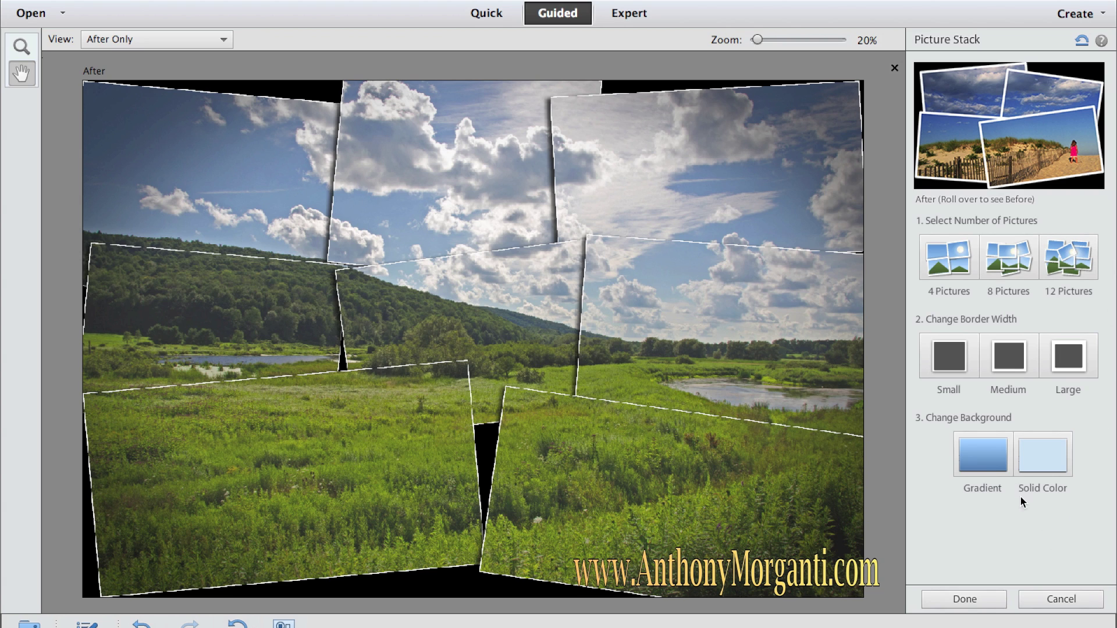
- Give the picture stack a gradient background, accepting the default base layer and fill
click(989, 466)
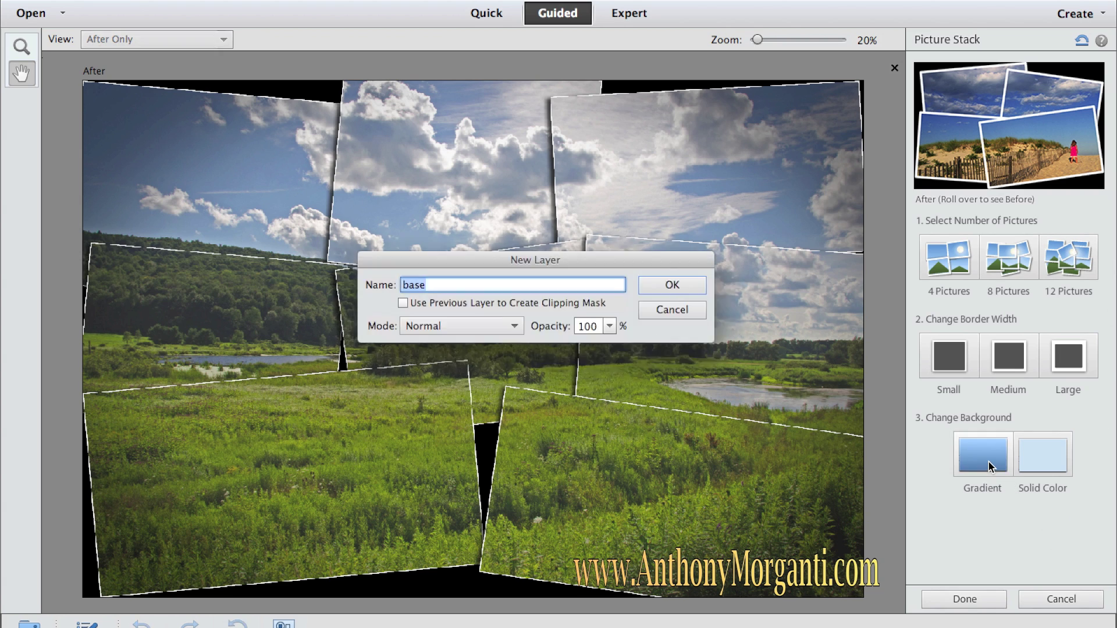
click(678, 291)
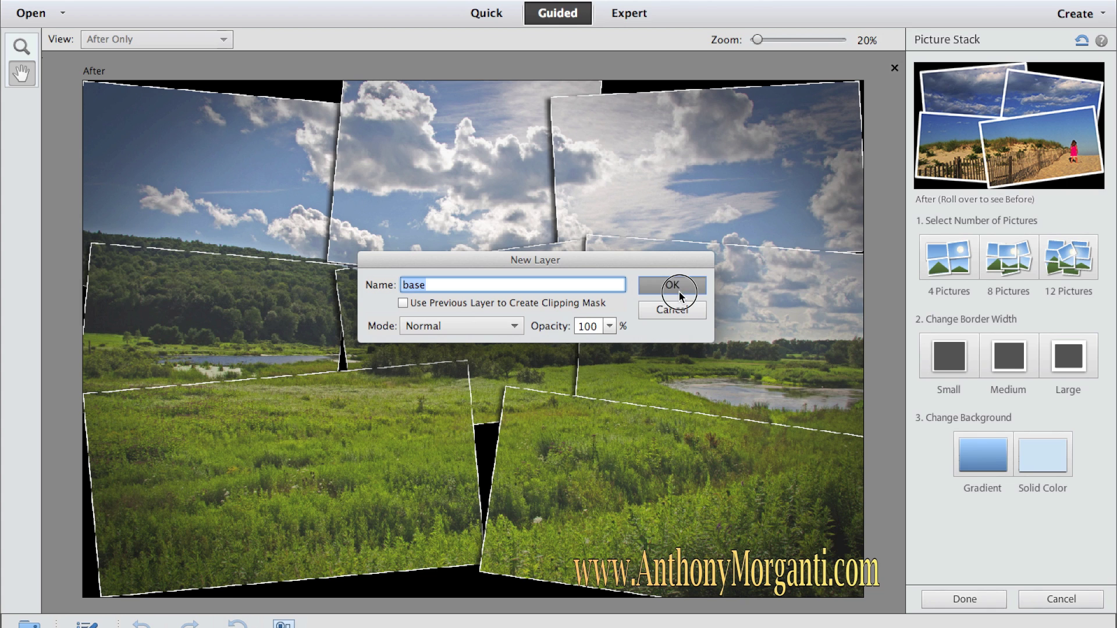
click(618, 243)
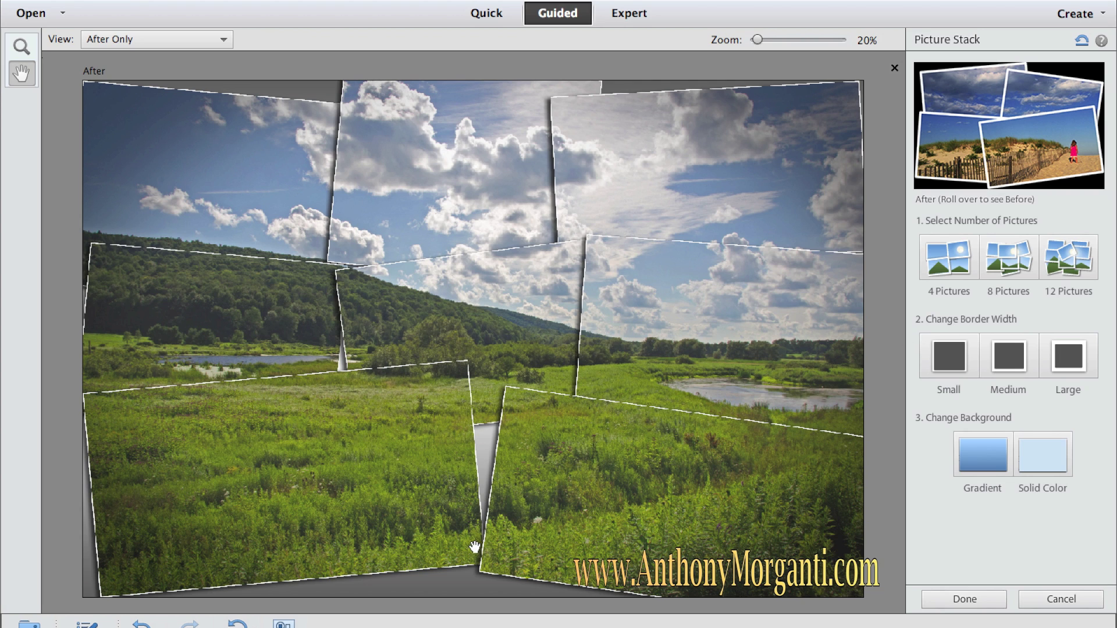
- Switch the stack background to solid red, then discard the Picture Stack
click(1035, 464)
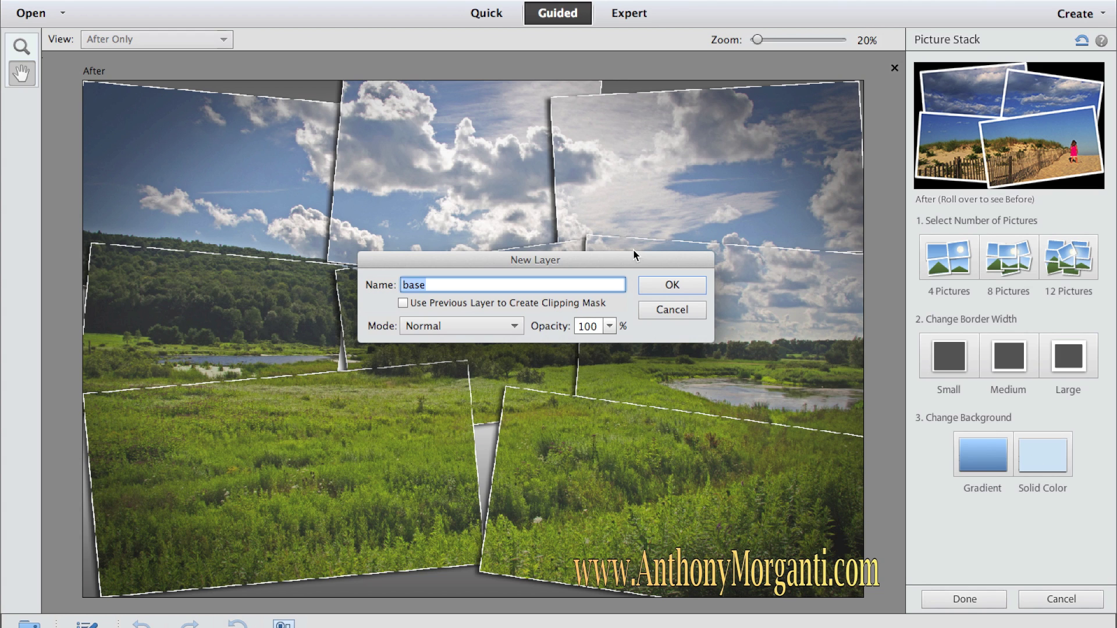
click(658, 284)
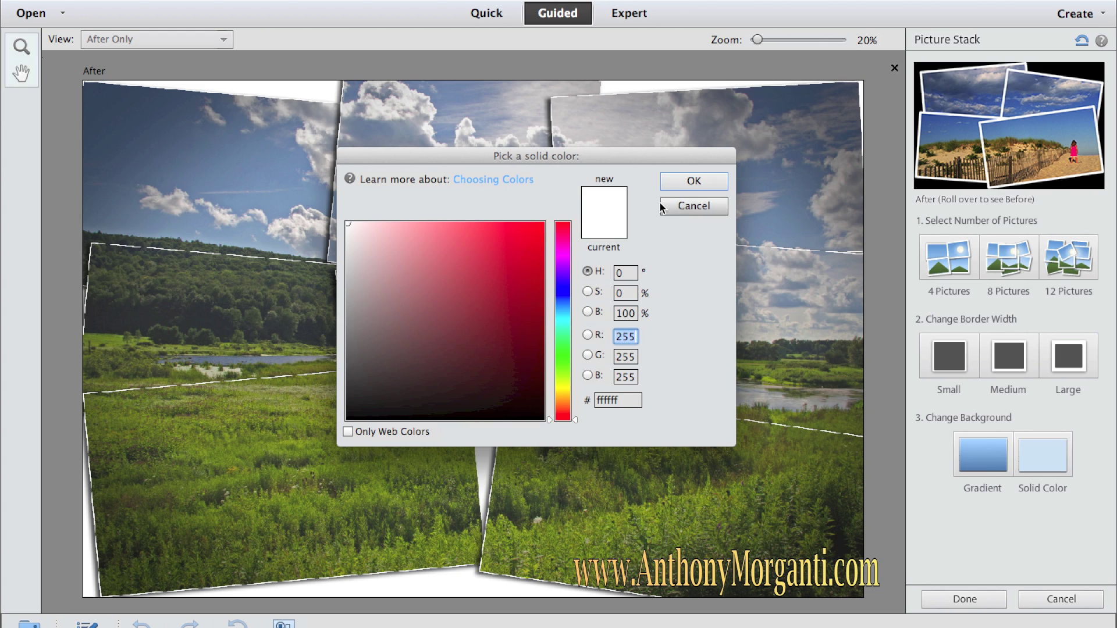
click(528, 251)
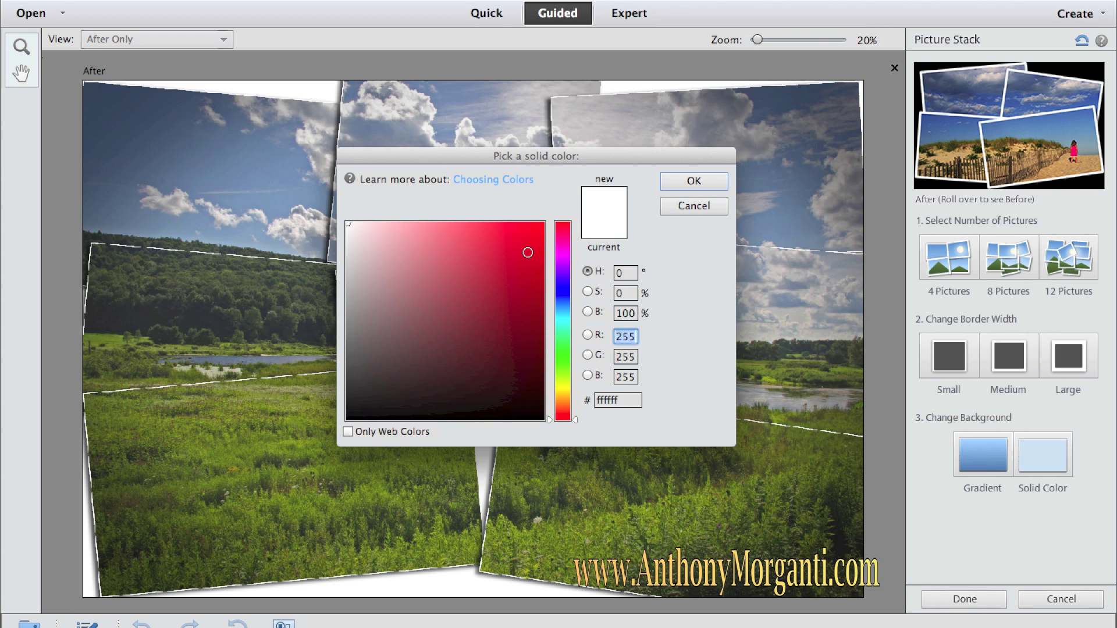
click(688, 182)
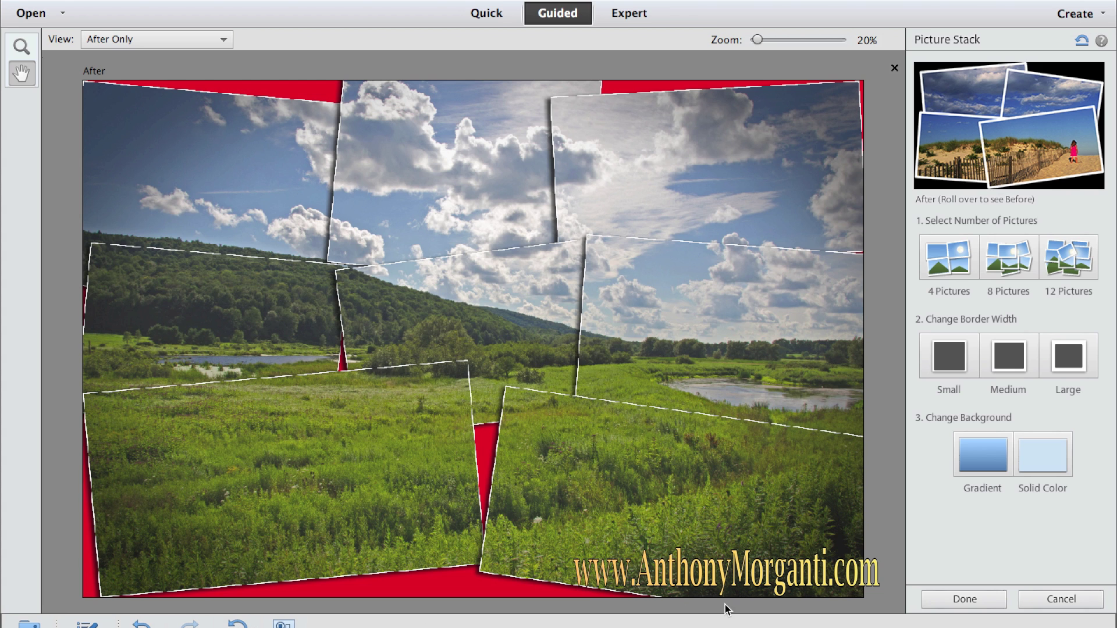
click(1070, 596)
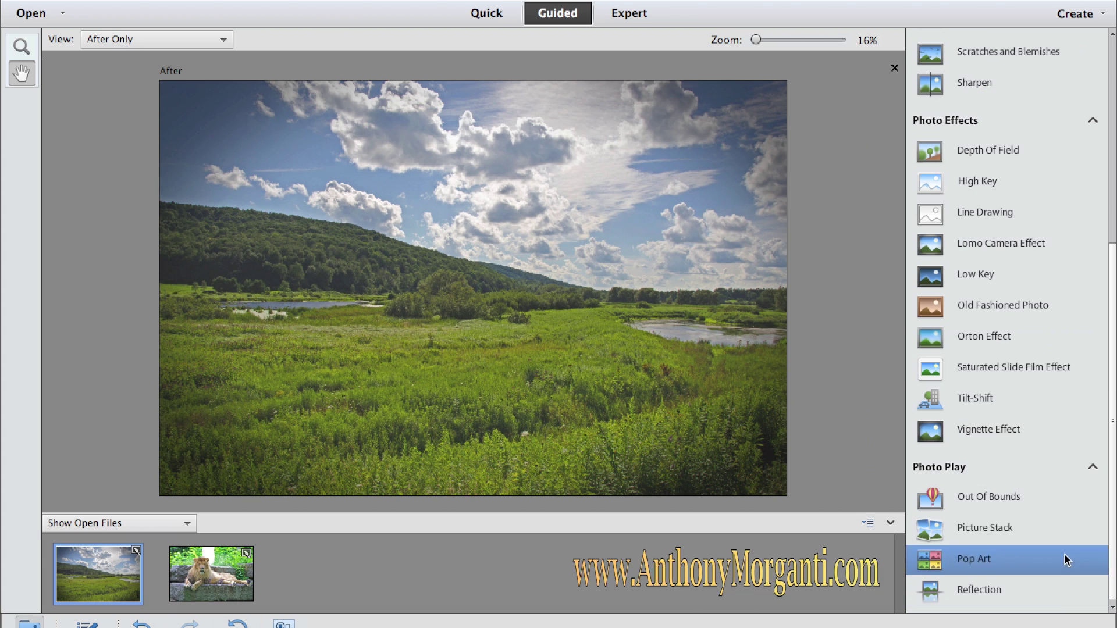
click(989, 560)
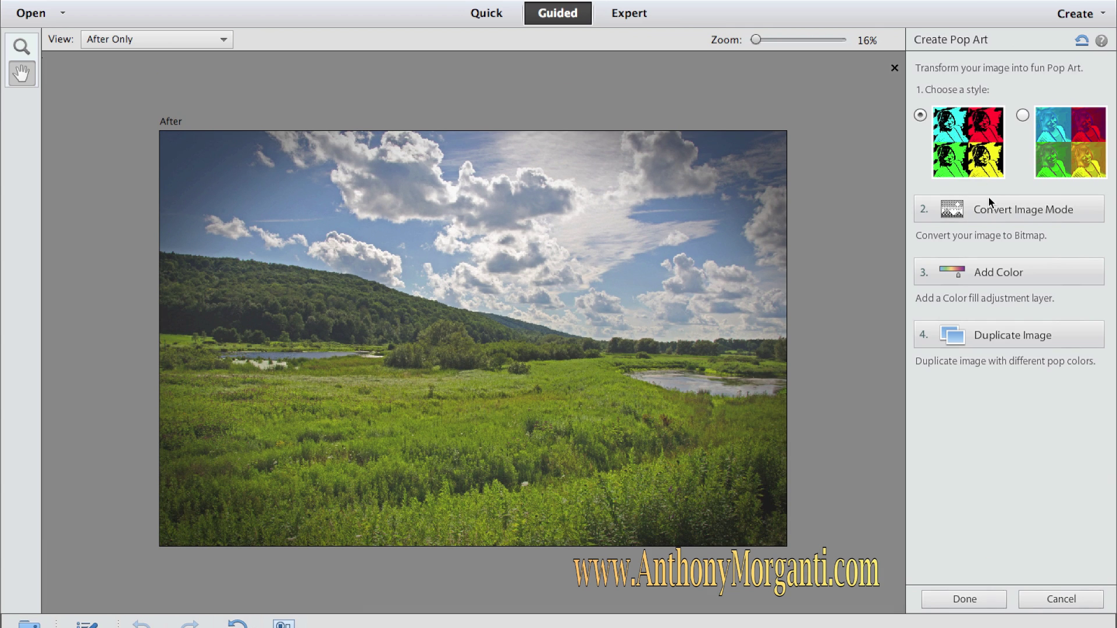
click(999, 212)
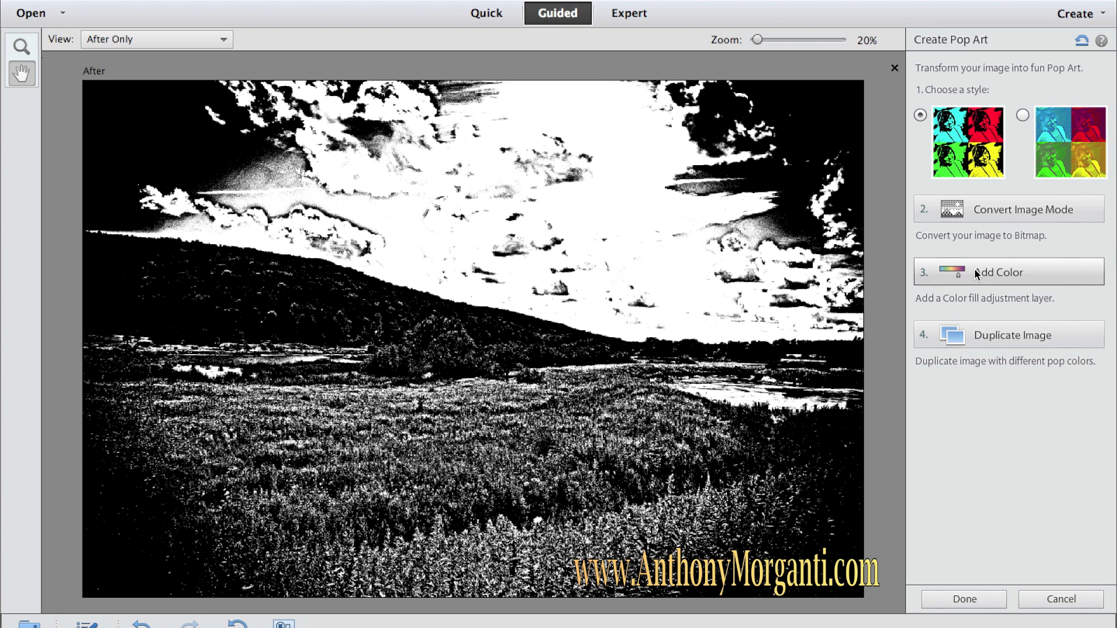
click(975, 272)
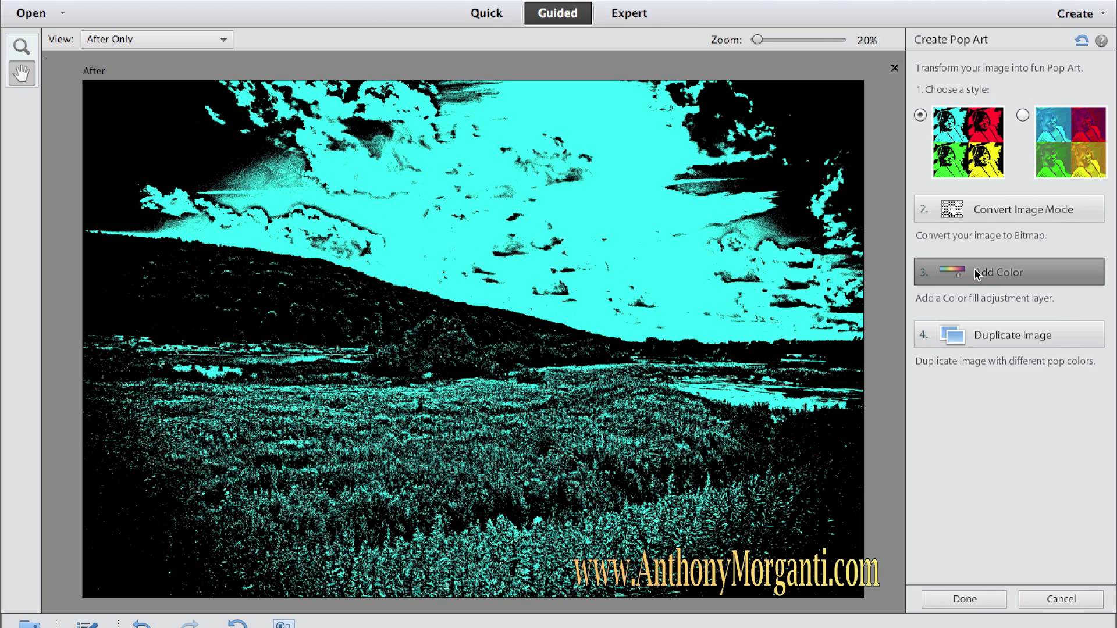
click(985, 339)
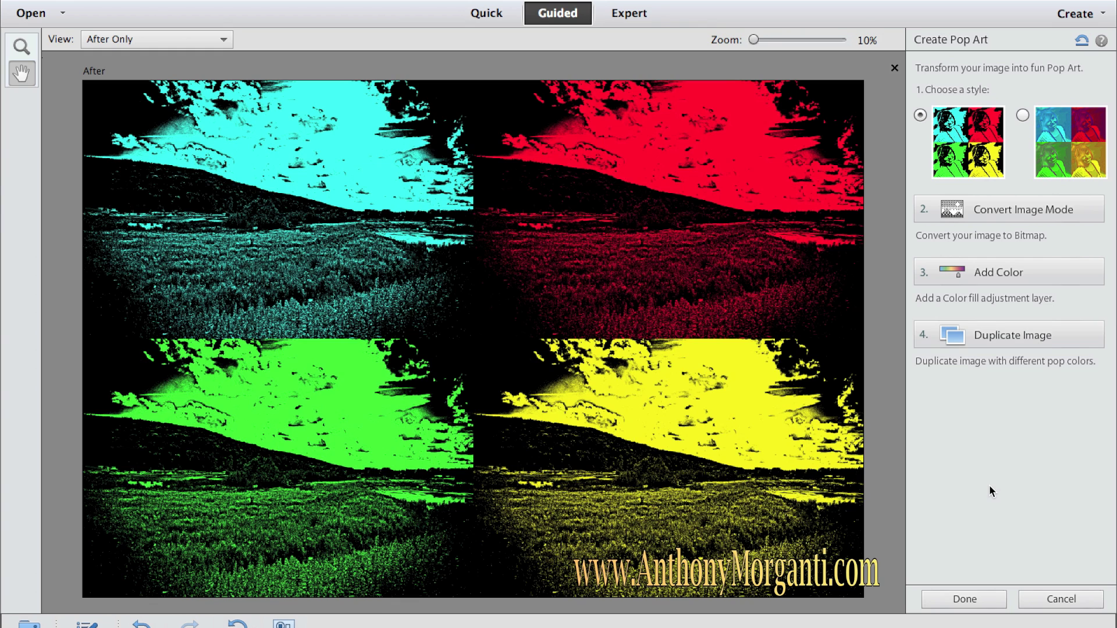
click(1037, 599)
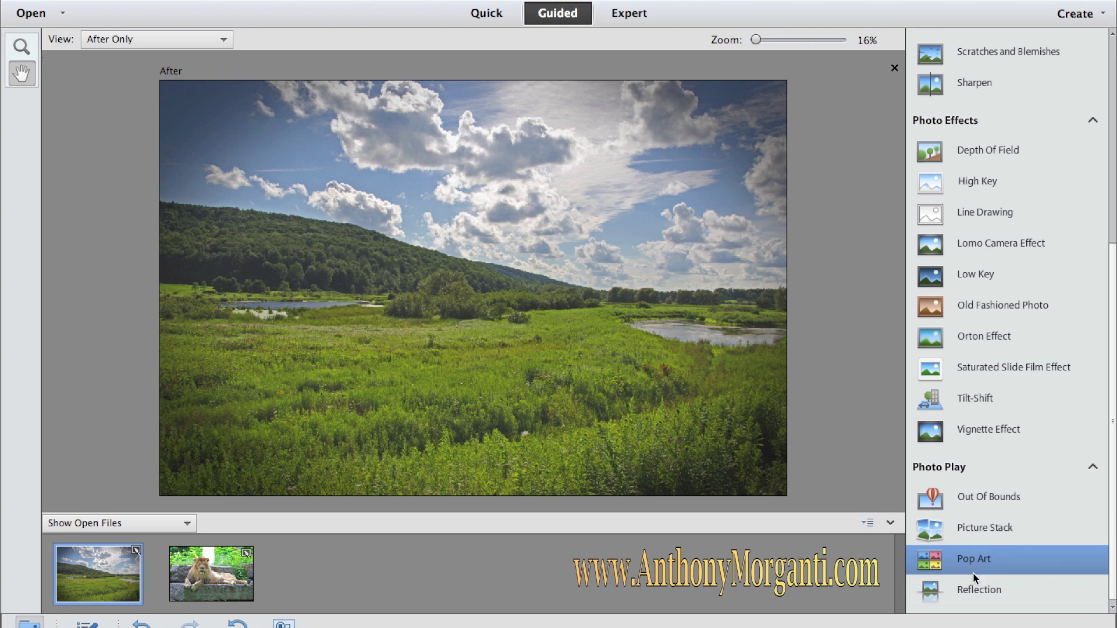
click(962, 588)
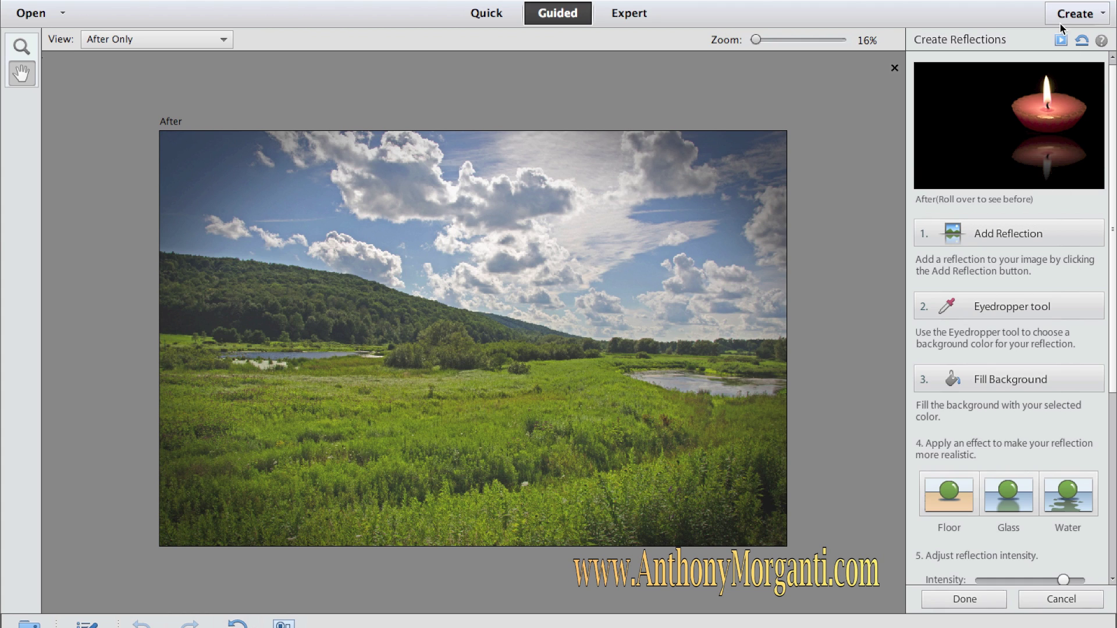
click(1057, 601)
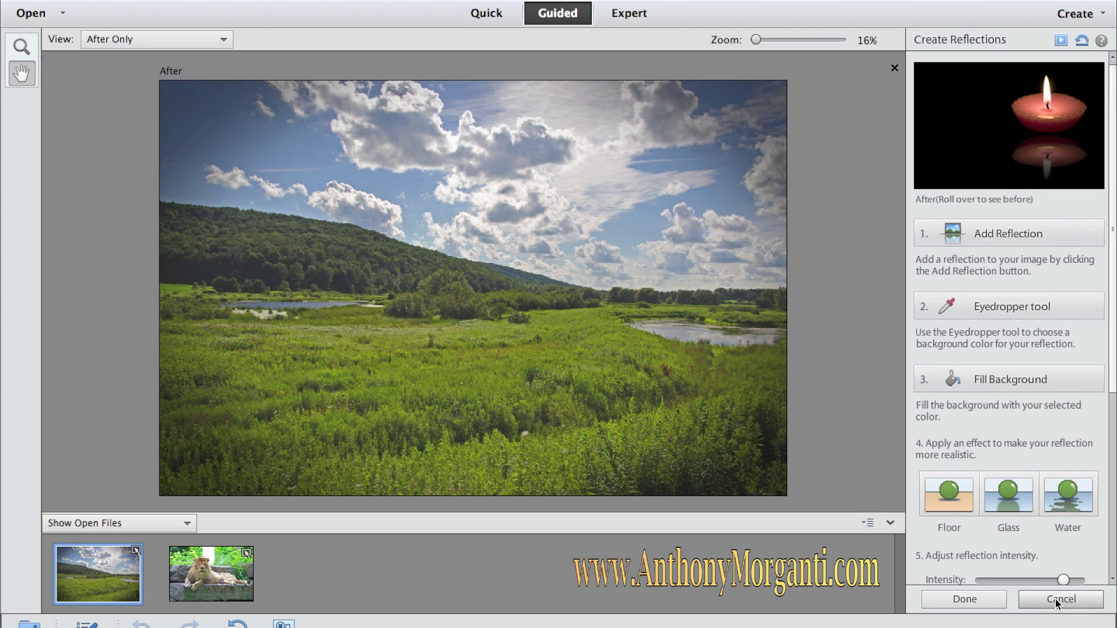
scroll(1063, 346, up, 5)
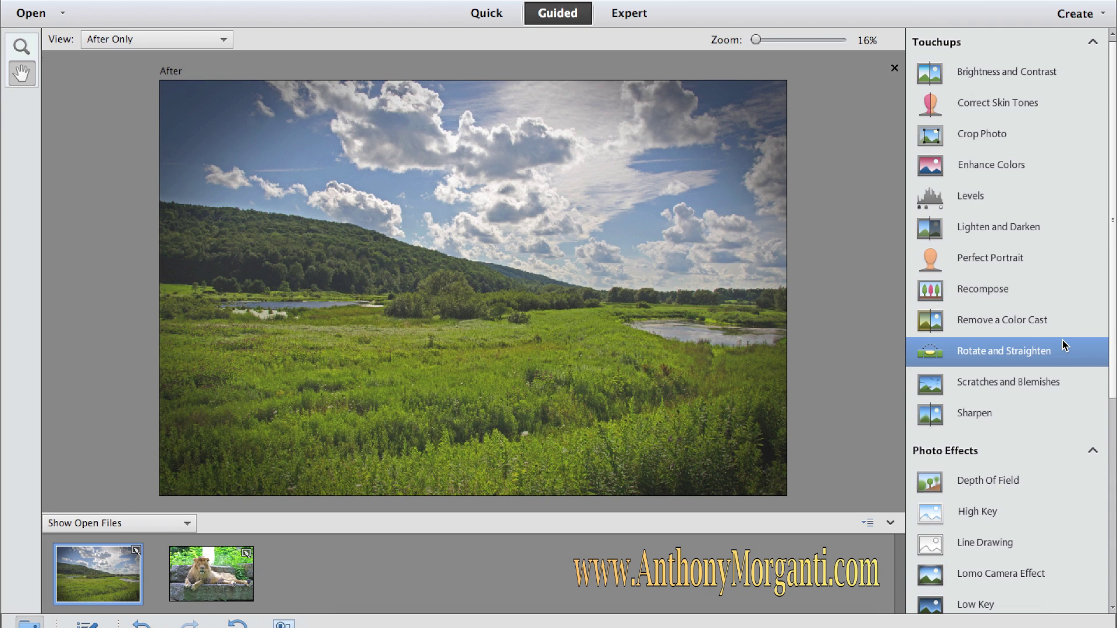
scroll(1043, 116, down, 5)
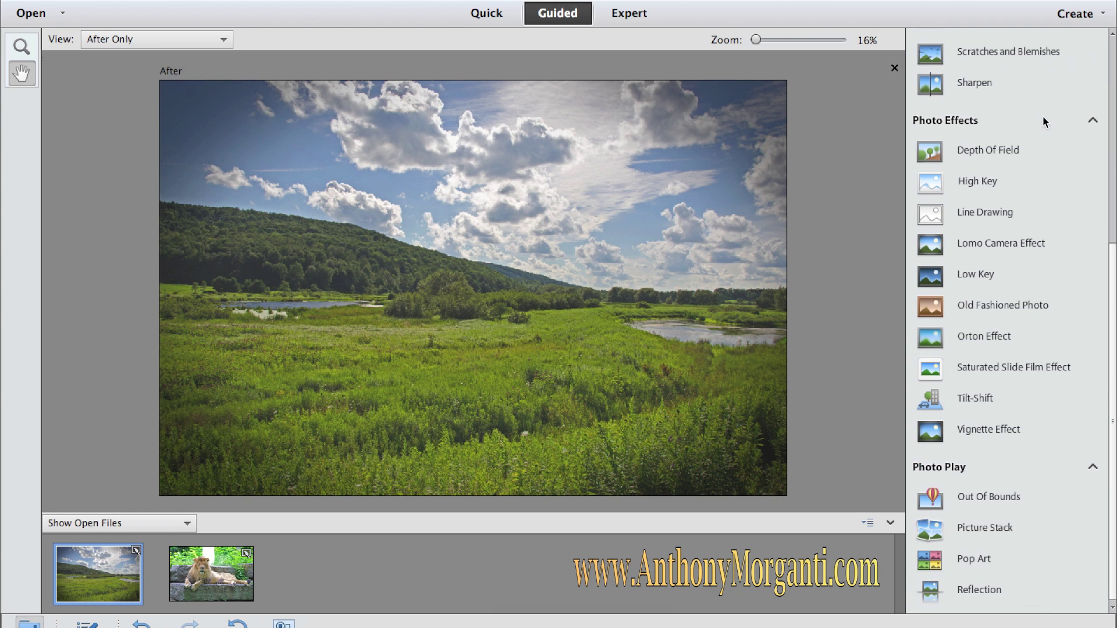
scroll(1042, 117, up, 5)
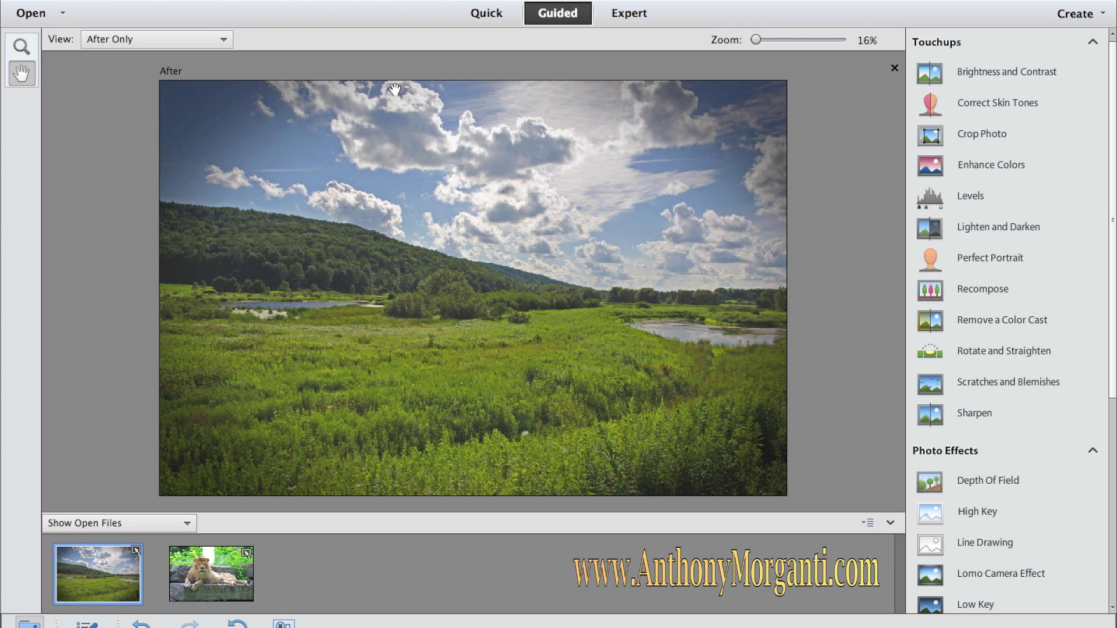
click(483, 17)
- Switch the vignetted landscape into Expert editing mode
click(619, 12)
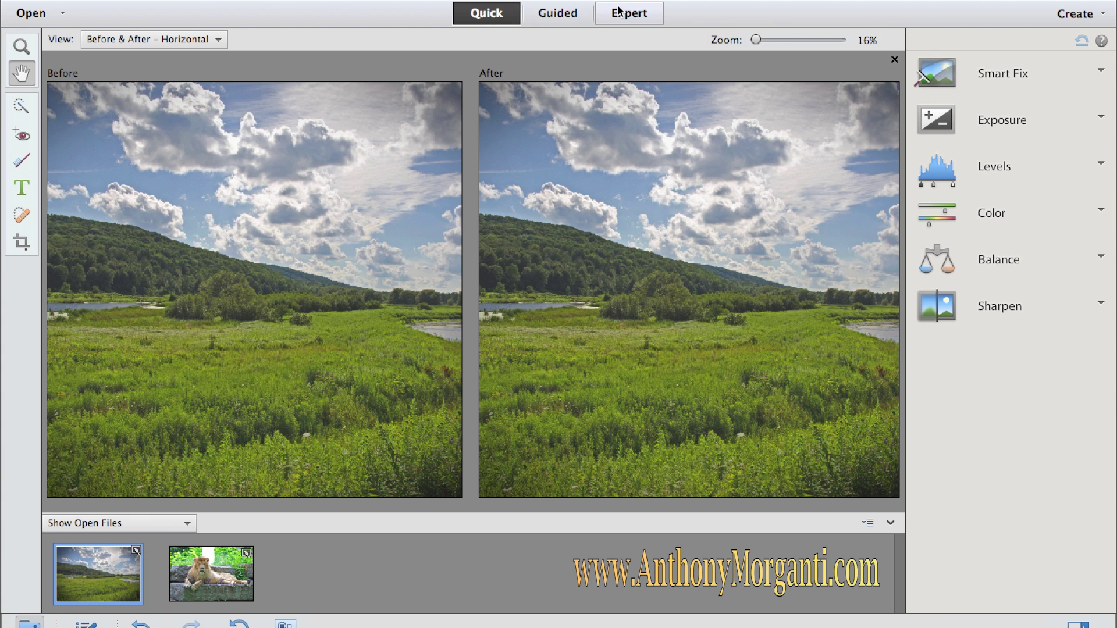